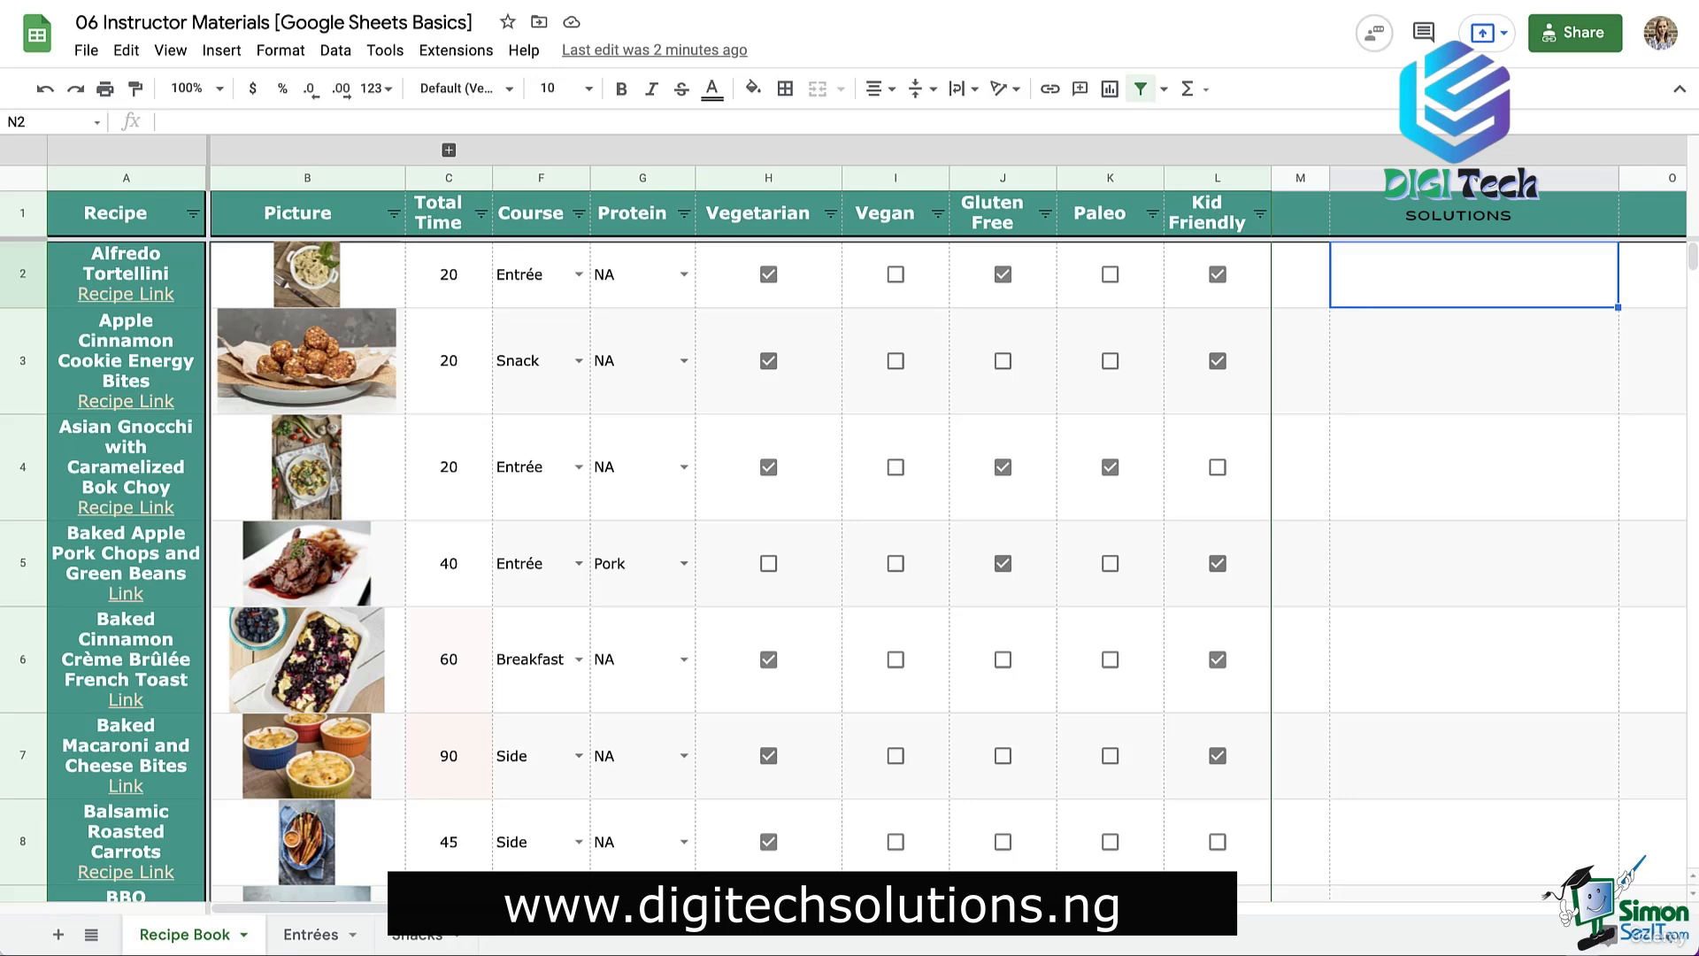
Step: Add the recipient's e-mail address as a person to share the spreadsheet with and enter the message "Hi! Here is the recipe book."
left_click(1575, 32)
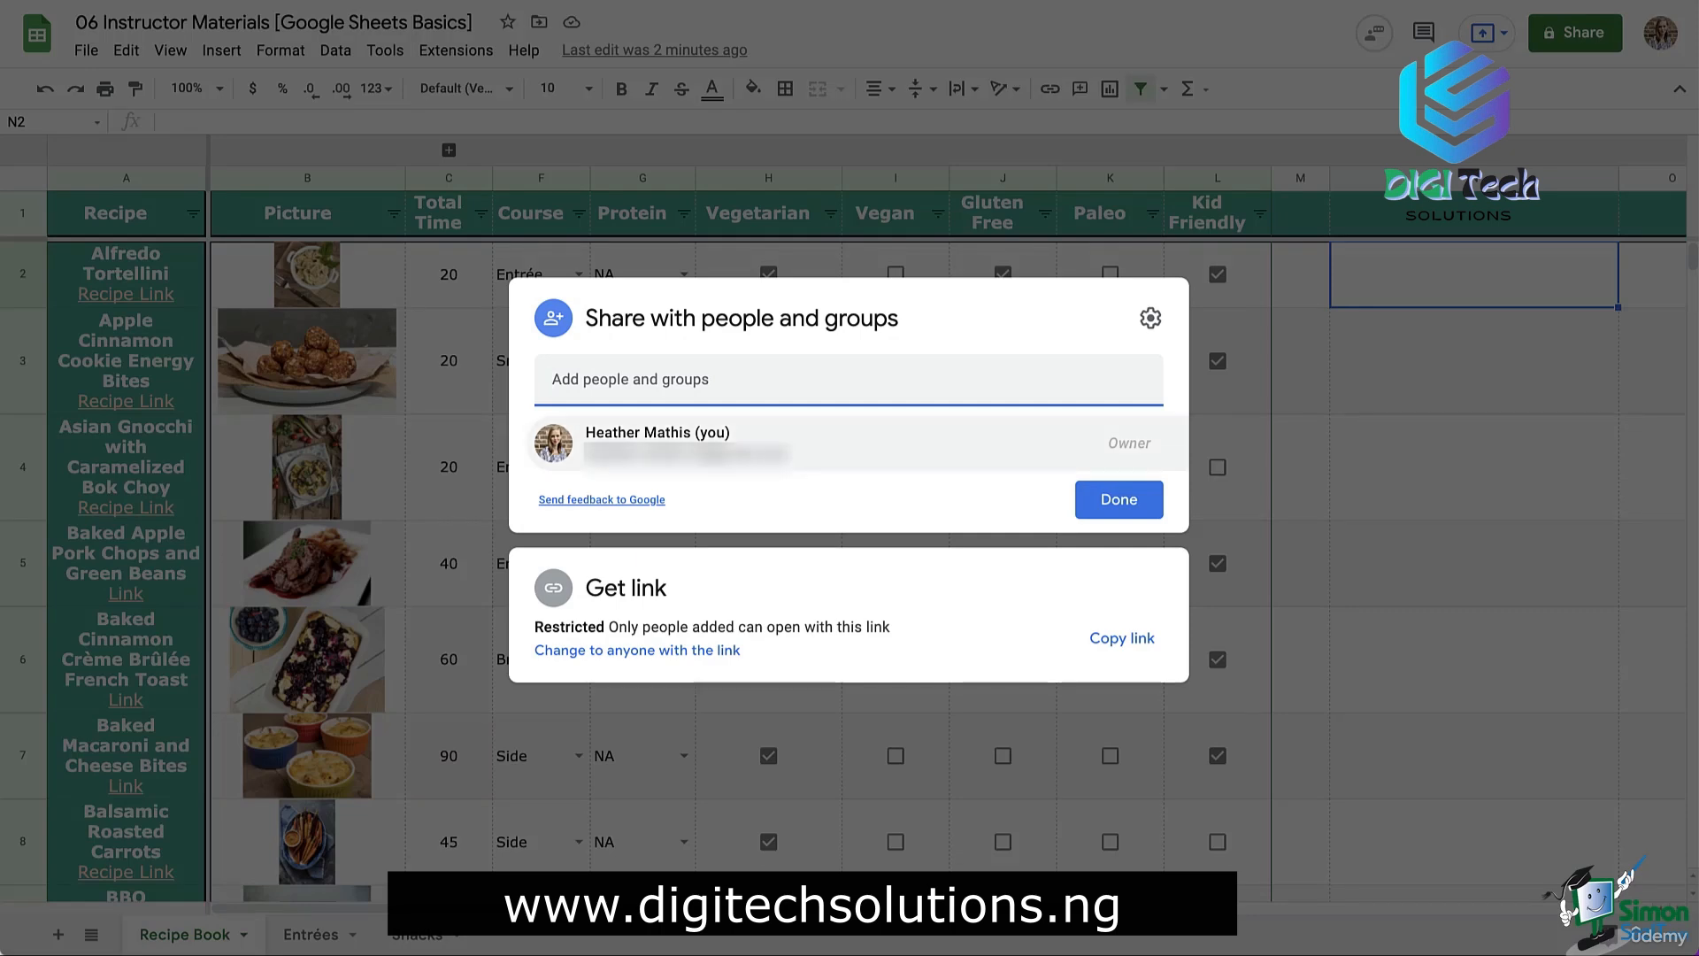
left_click(848, 379)
key("super+v")
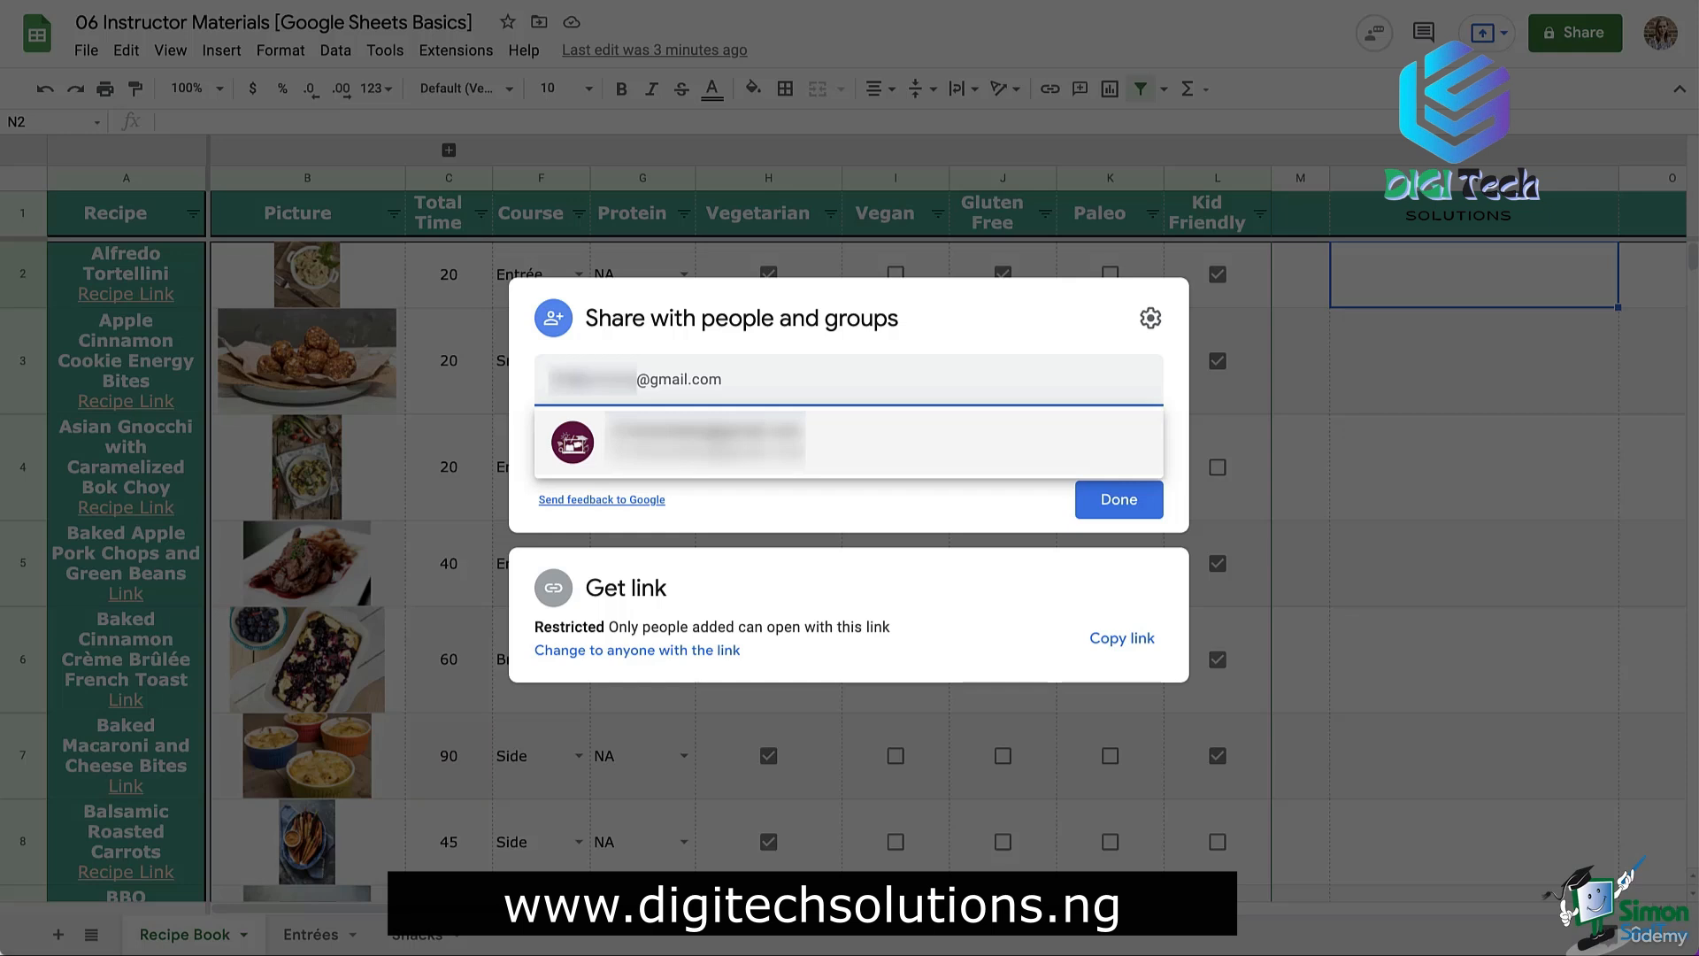
key("Return")
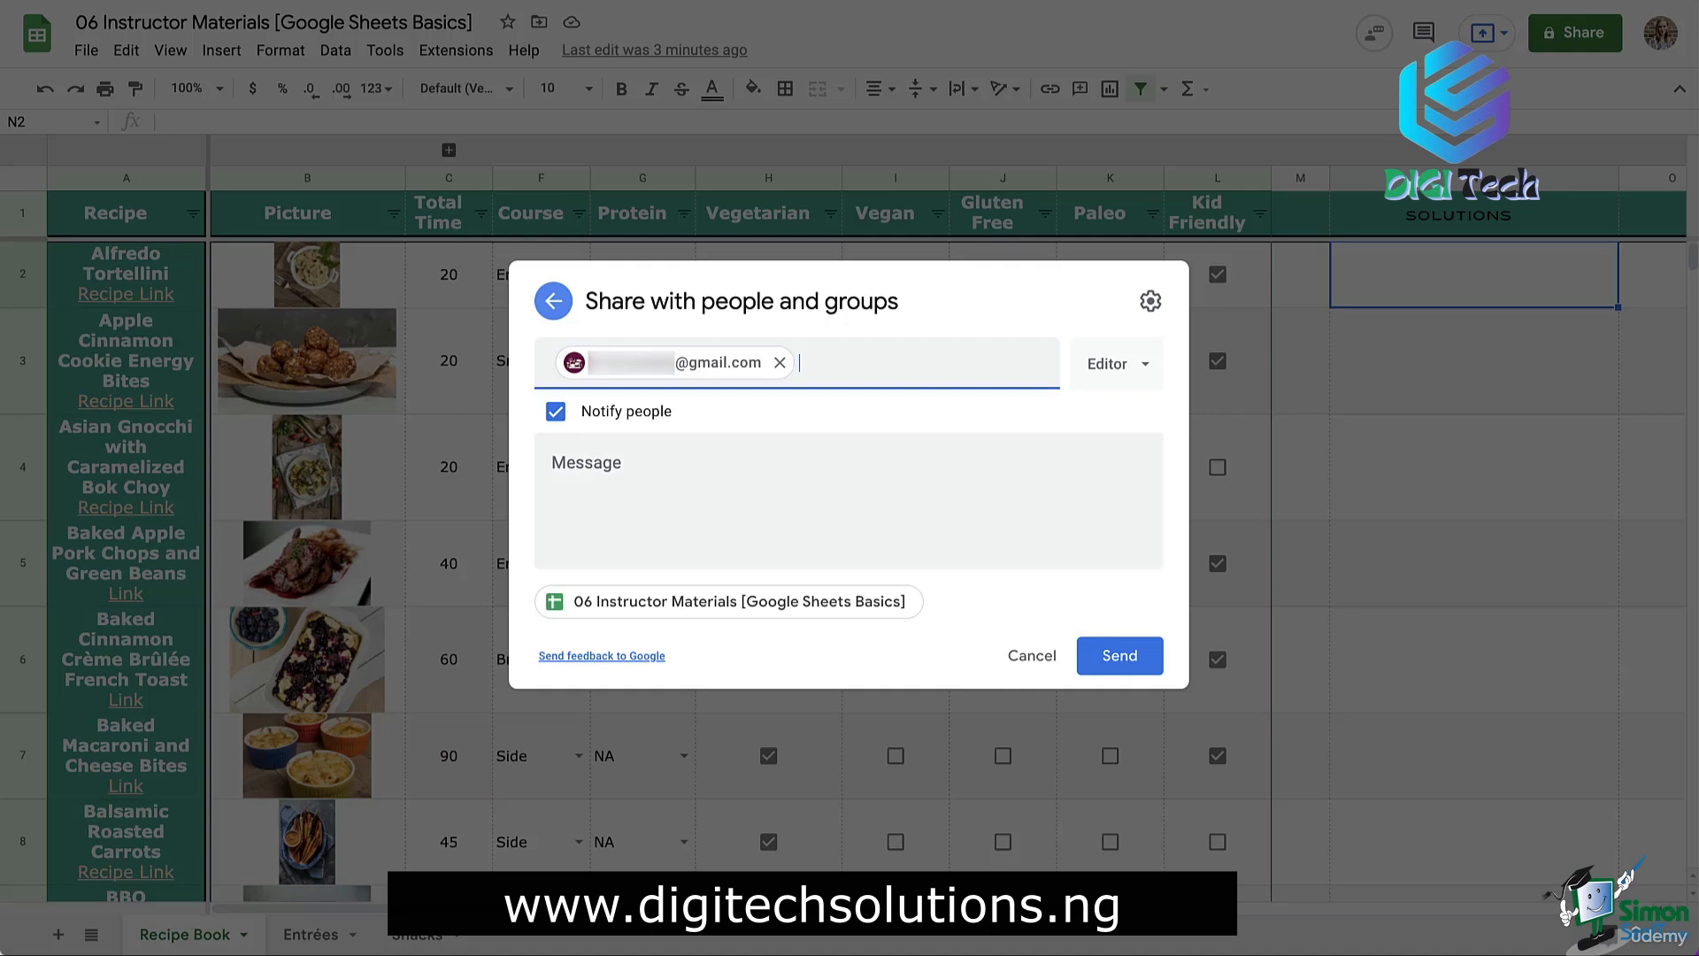
key("Tab")
type("Hi! Here the recipe book")
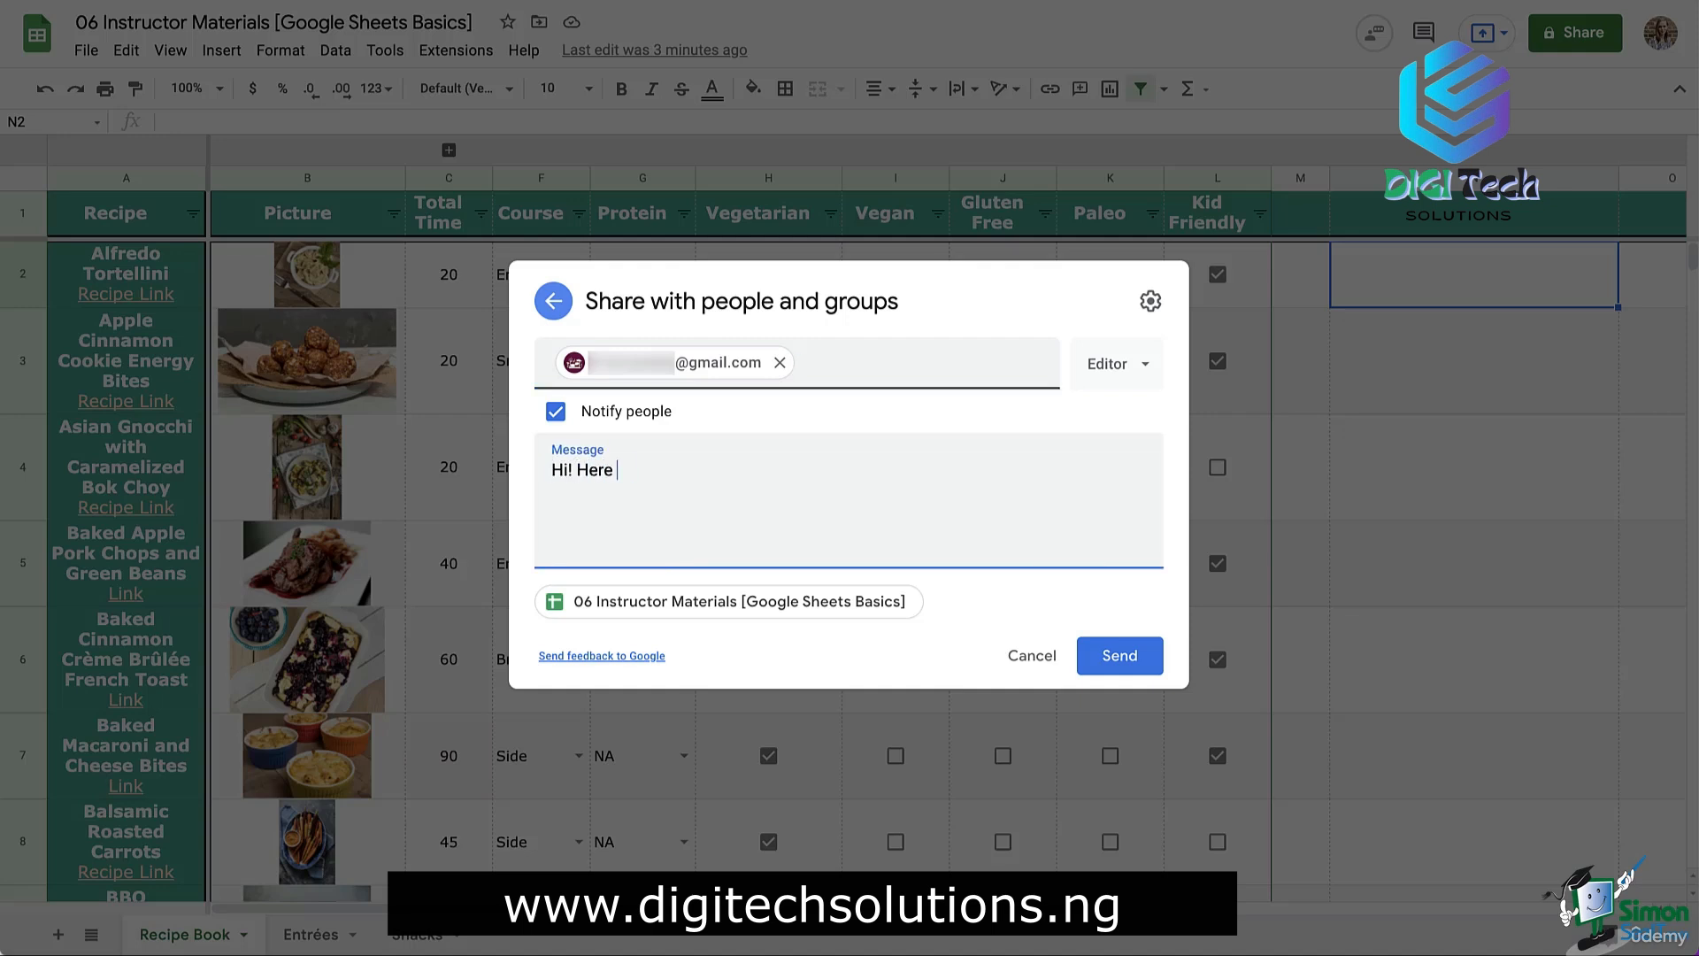
type(".")
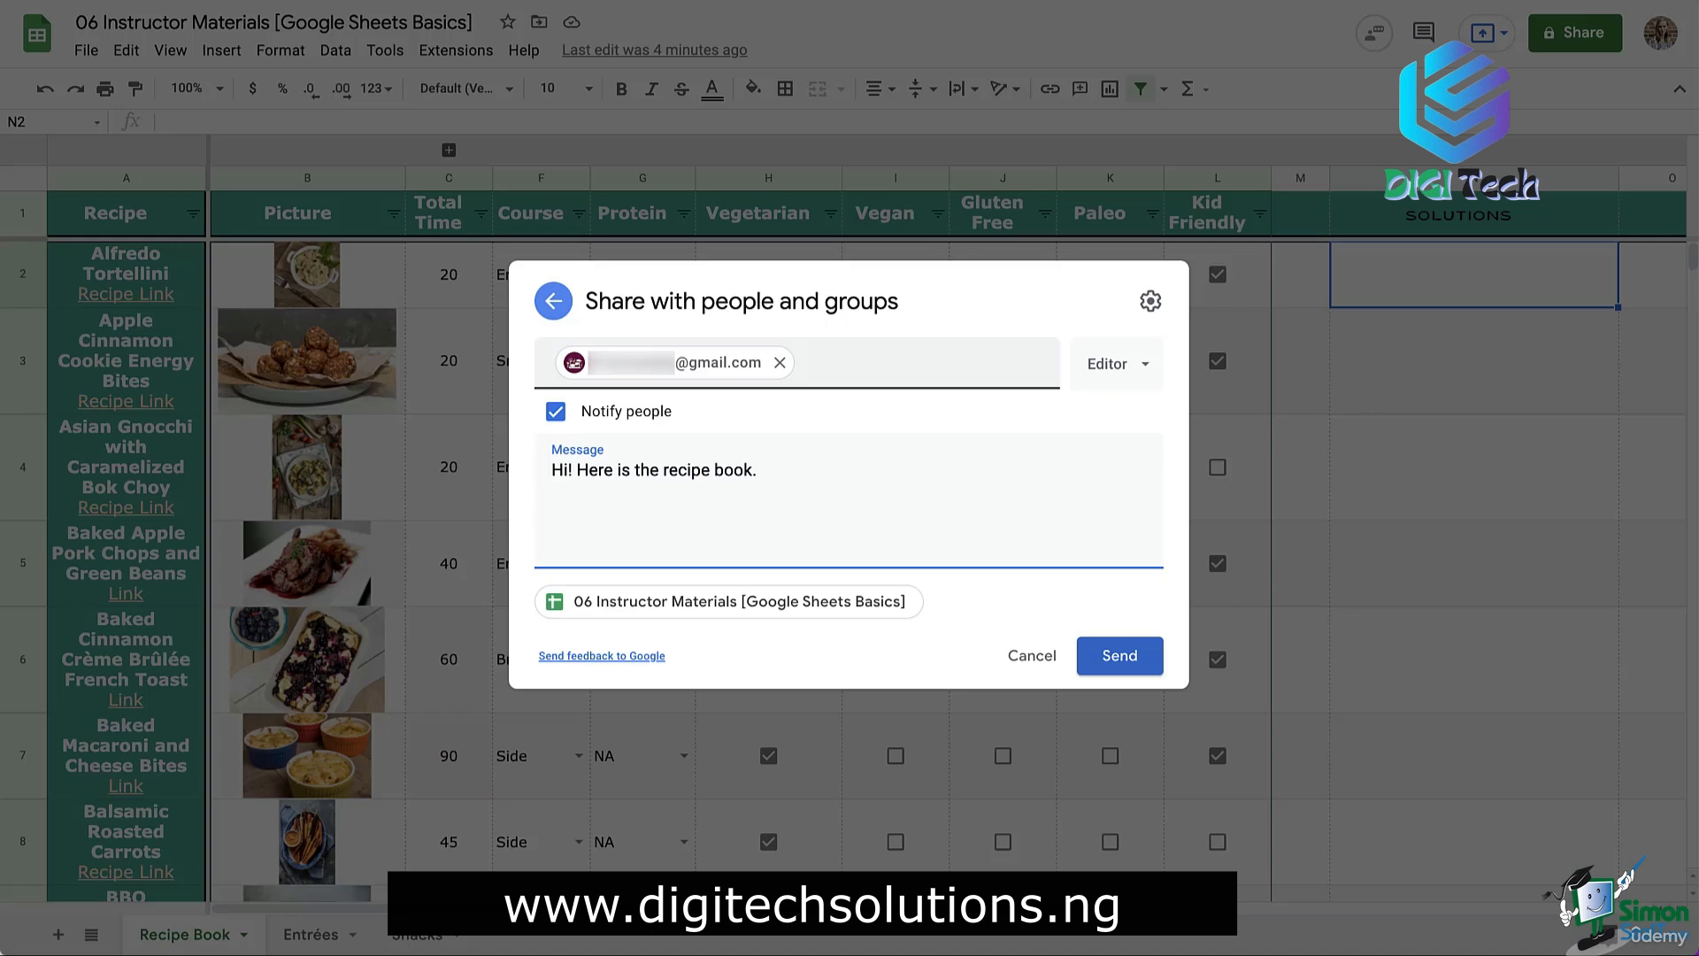
Step: Set the recipient's role to Viewer, check the people sharing settings, and send the invitation
left_click(1117, 364)
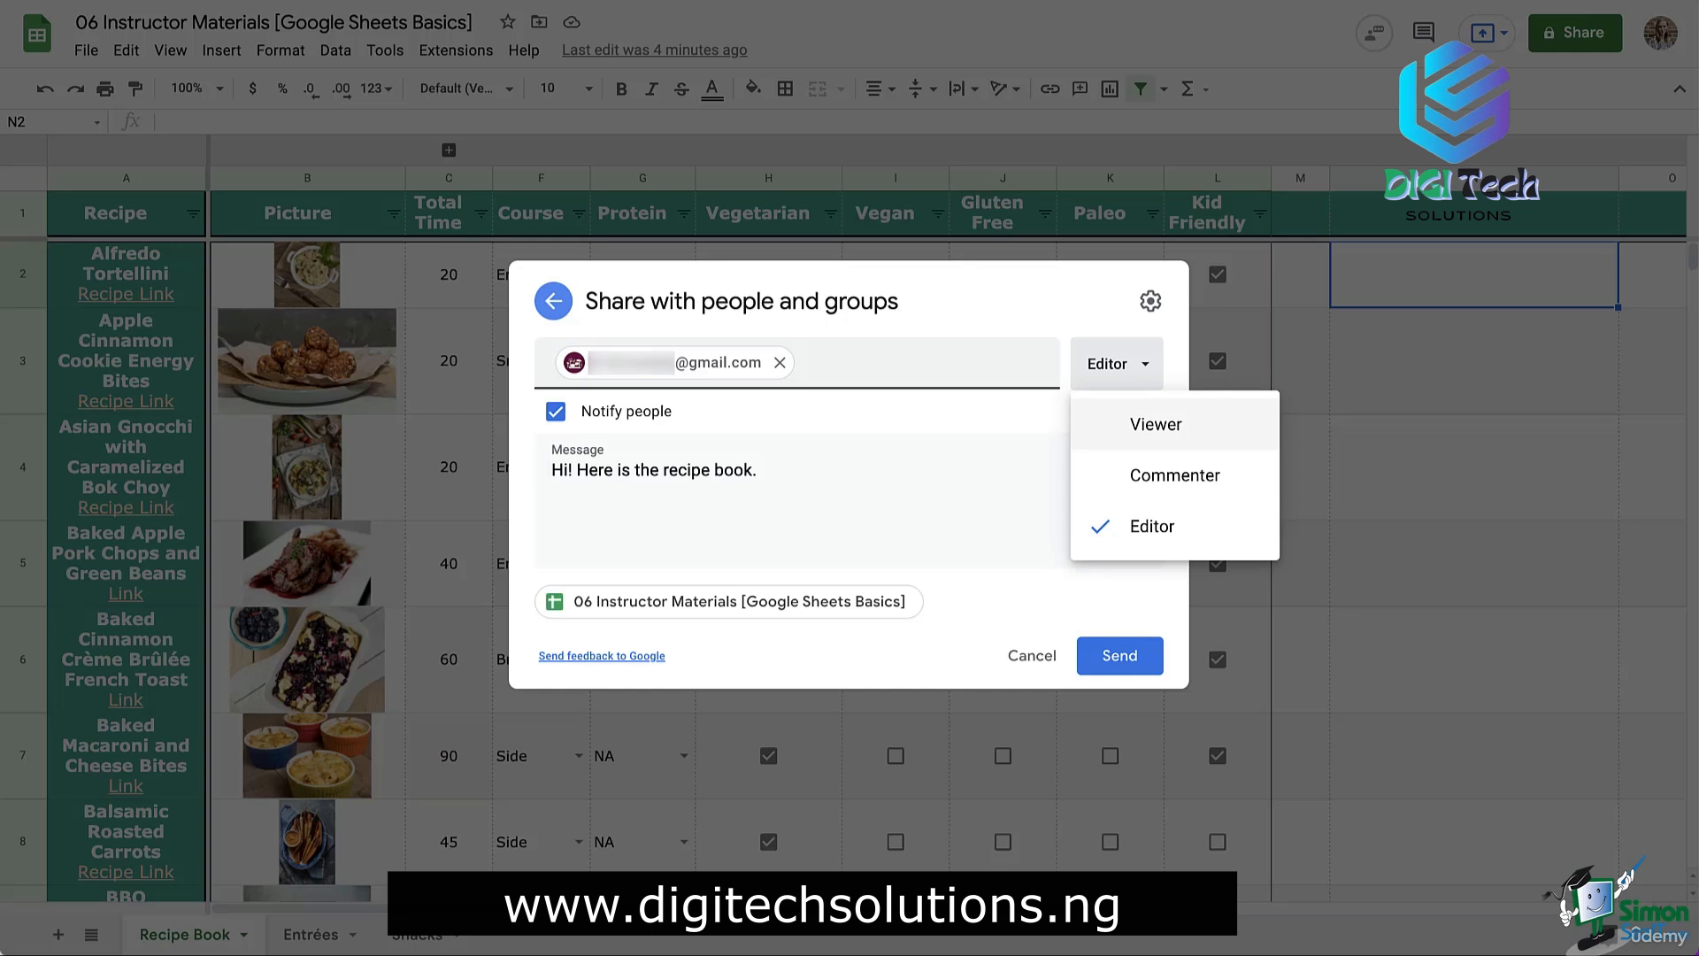
left_click(1155, 424)
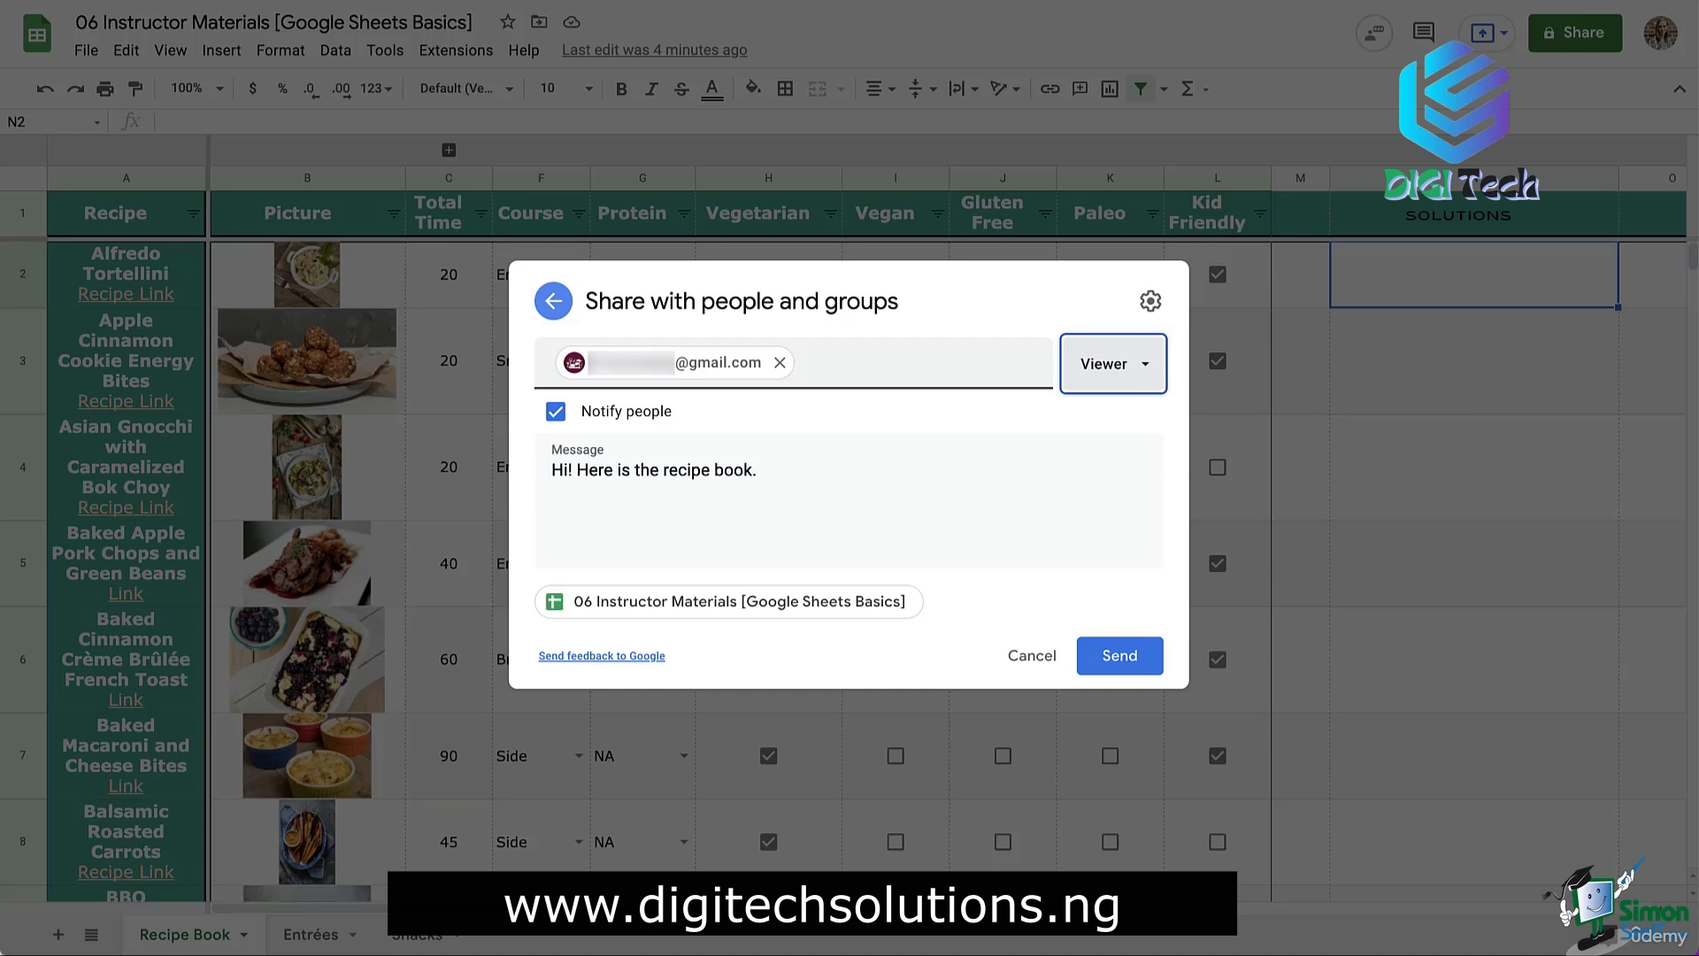
left_click(1150, 301)
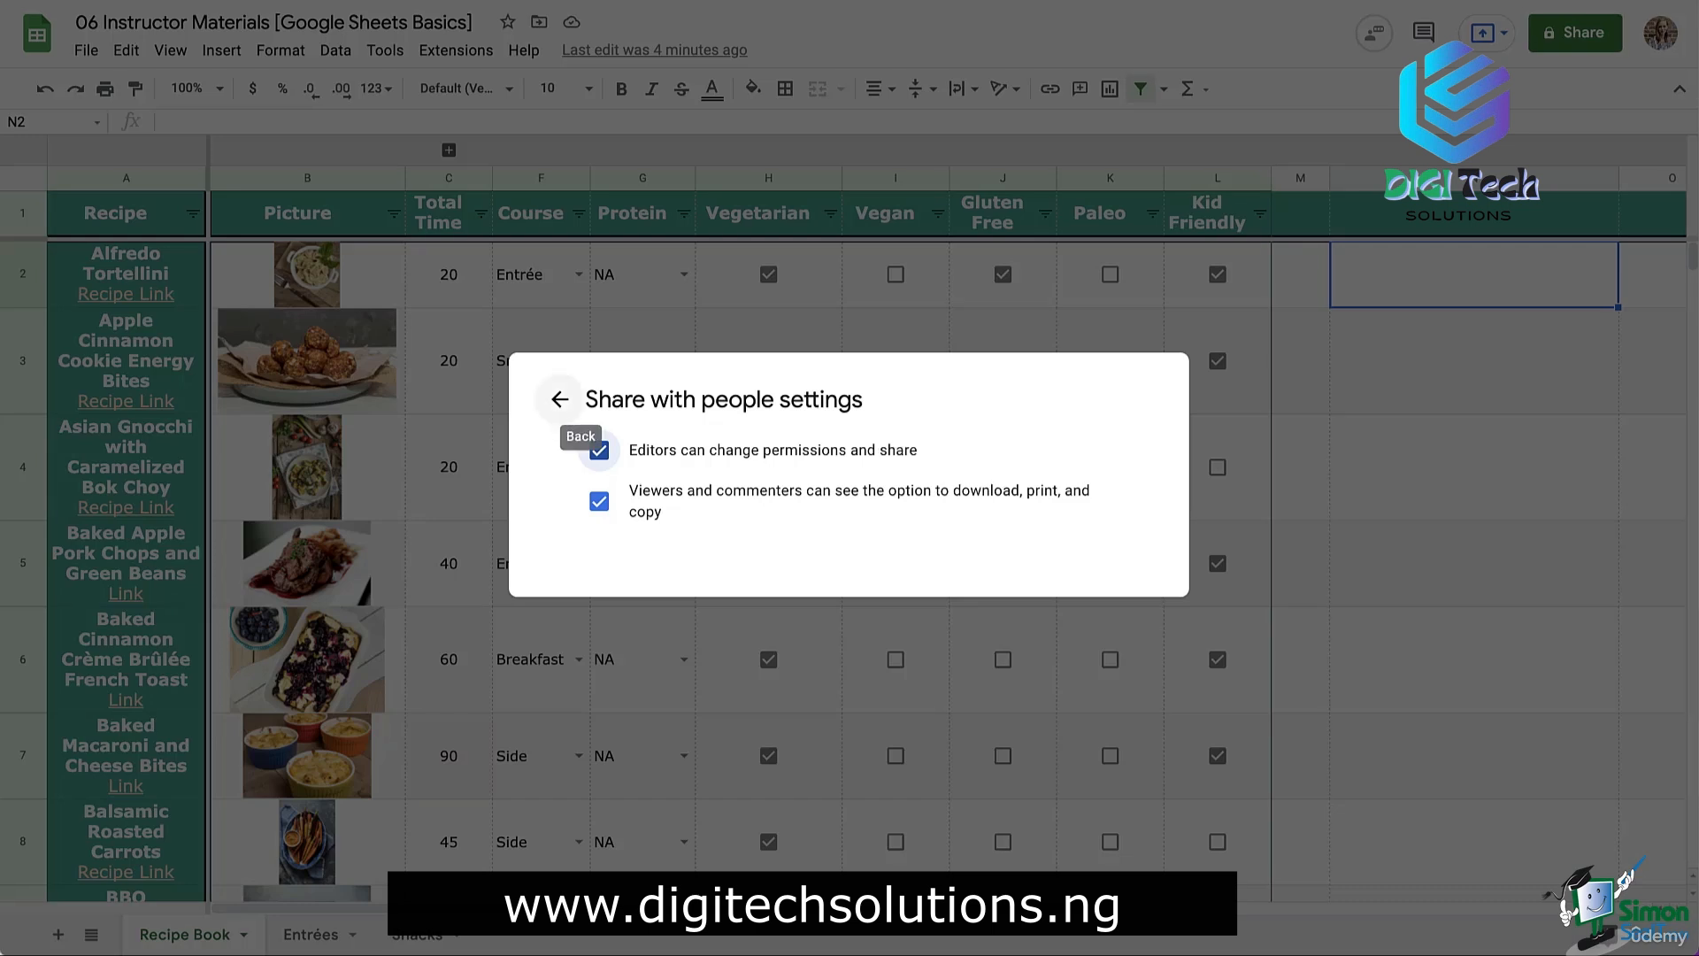
left_click(560, 399)
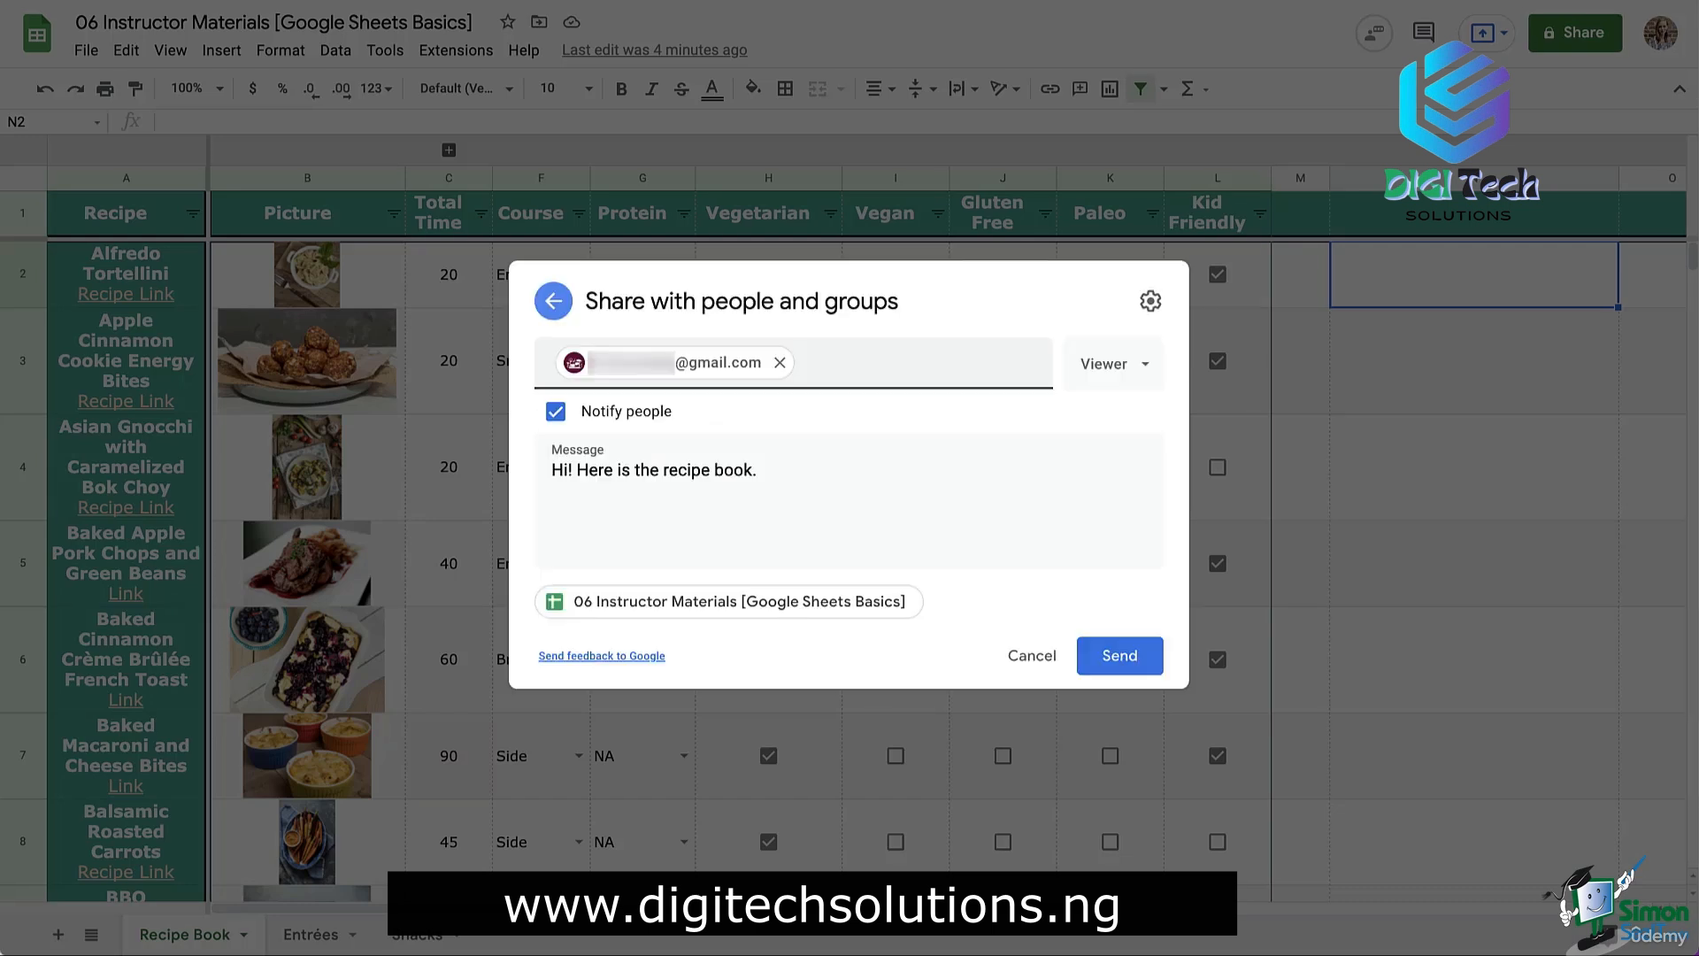
left_click(1119, 655)
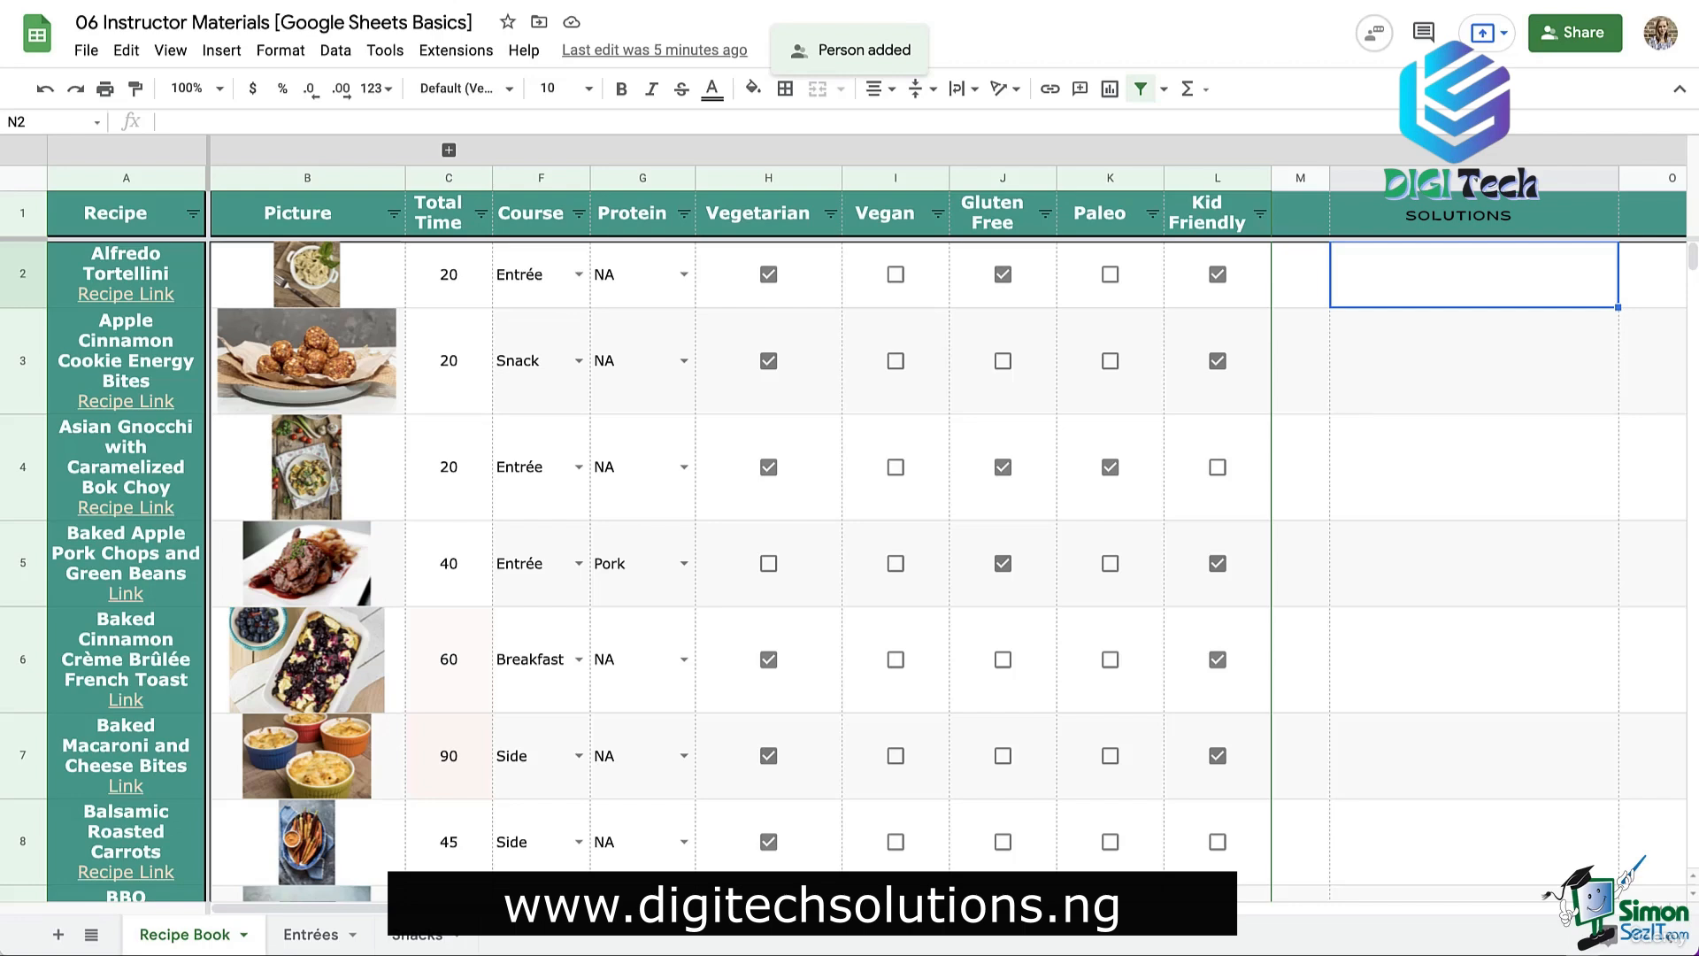
Step: Remove the added person's access to the spreadsheet
left_click(1575, 33)
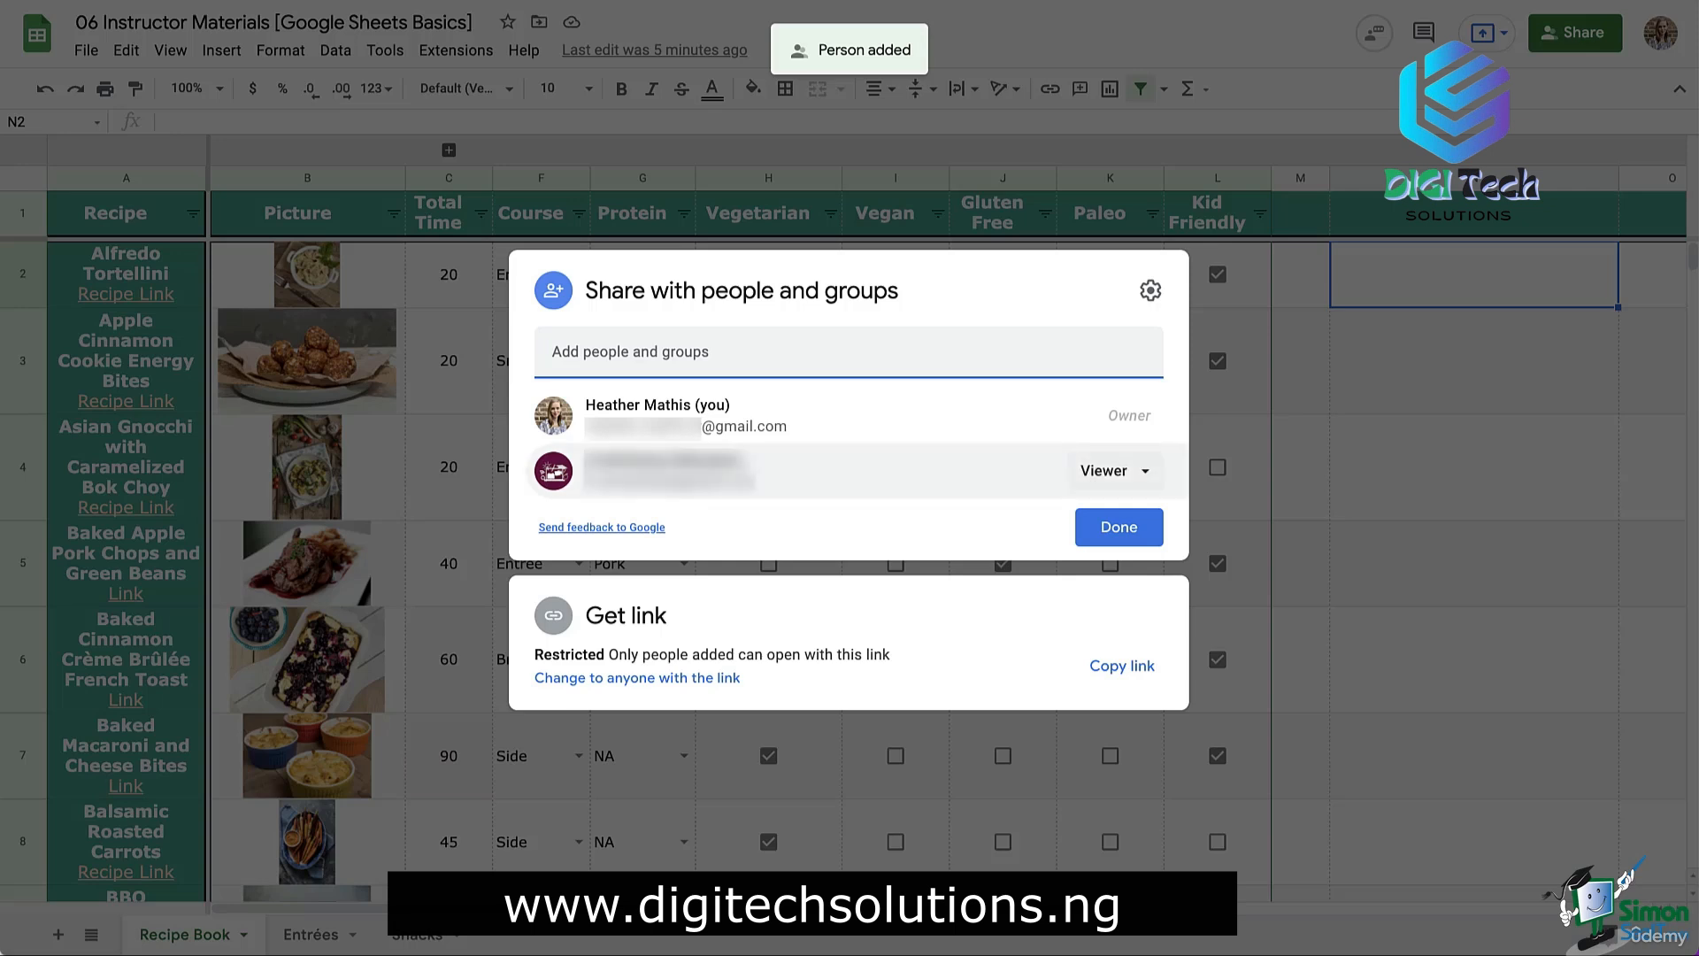
left_click(1114, 470)
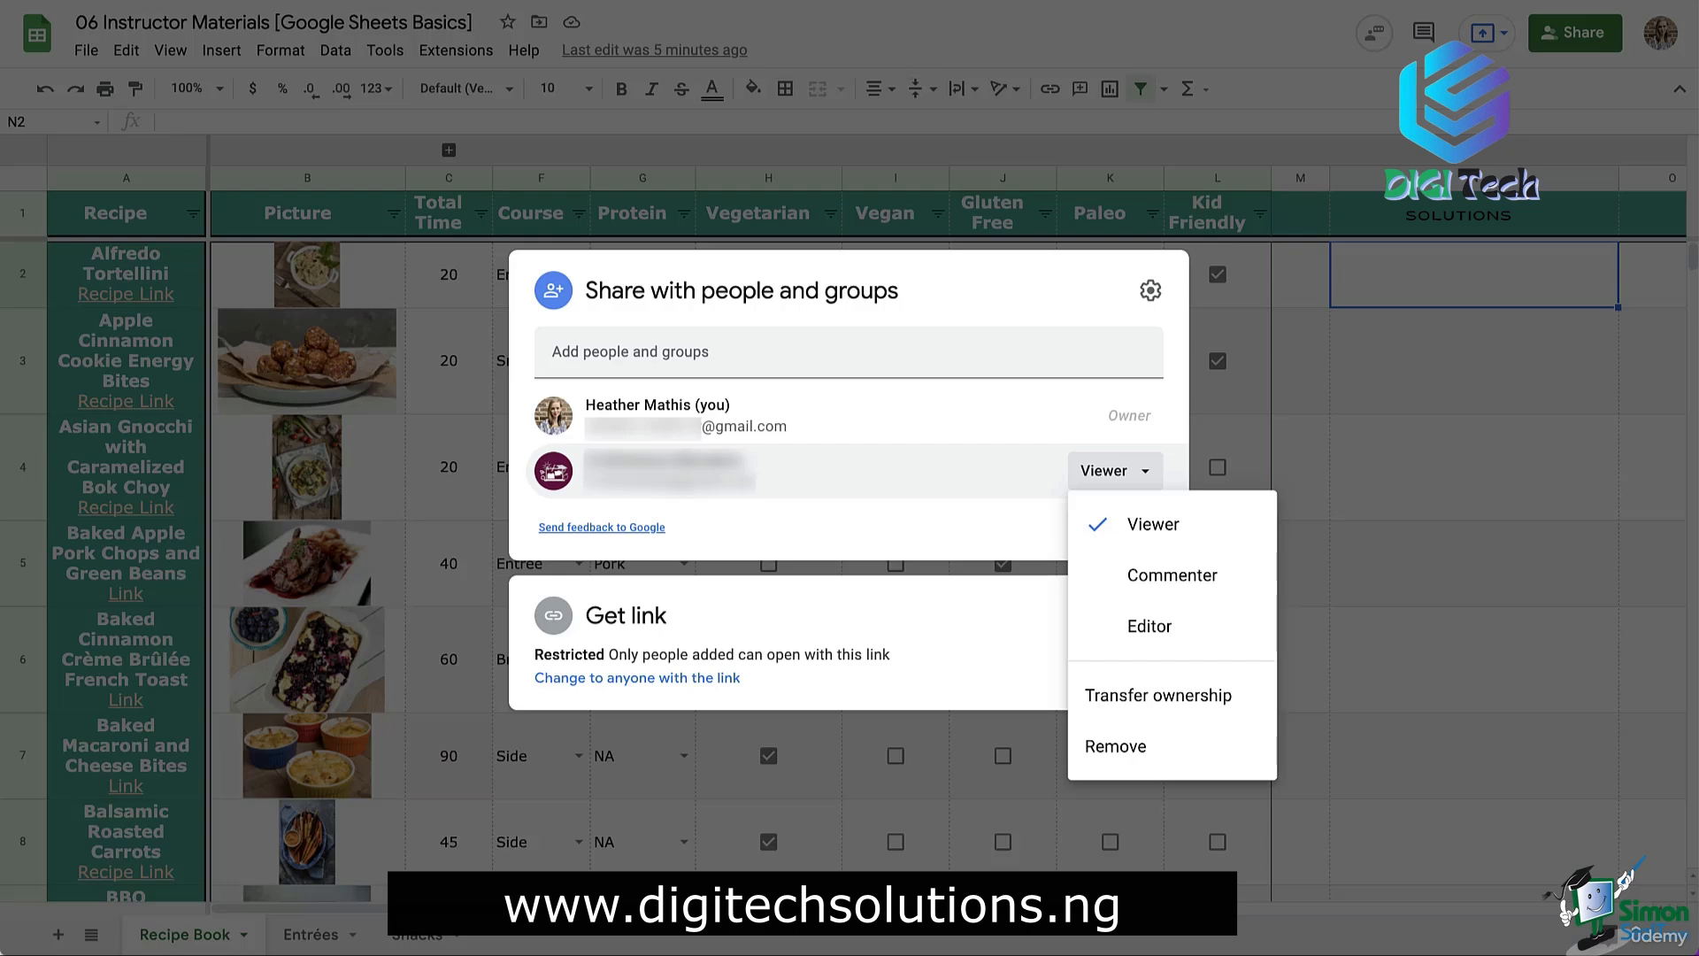
key("Escape")
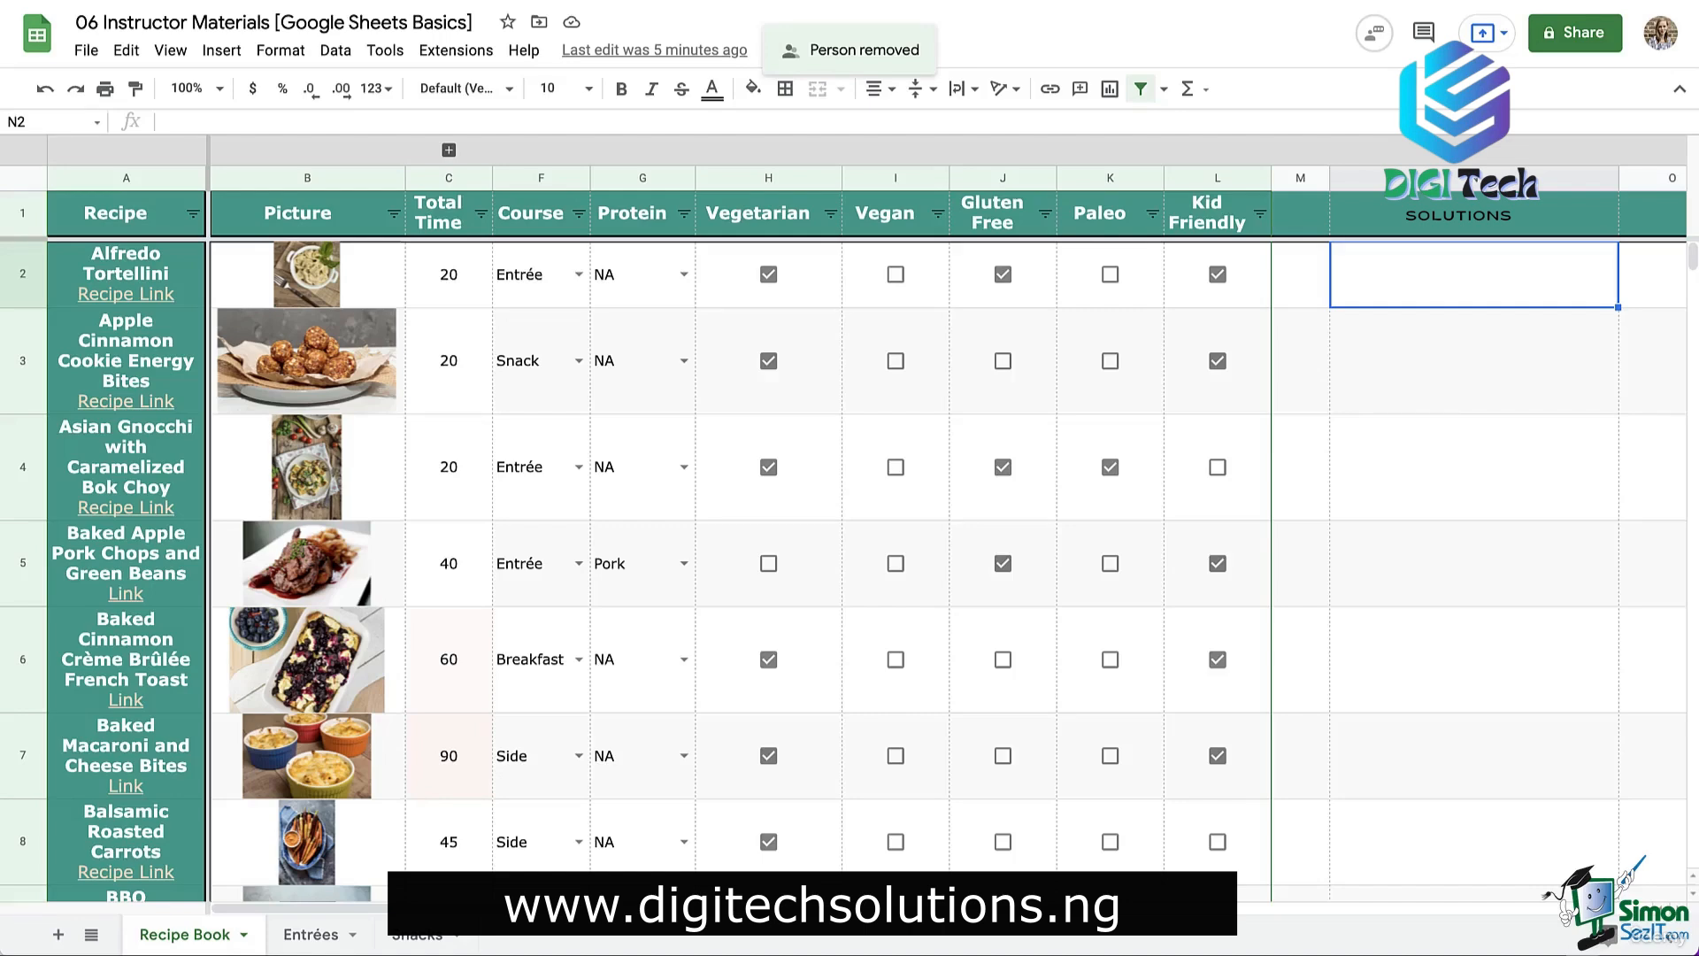
Step: Set the spreadsheet's general access to anyone with the link as Viewer and copy the sharing link
left_click(1574, 32)
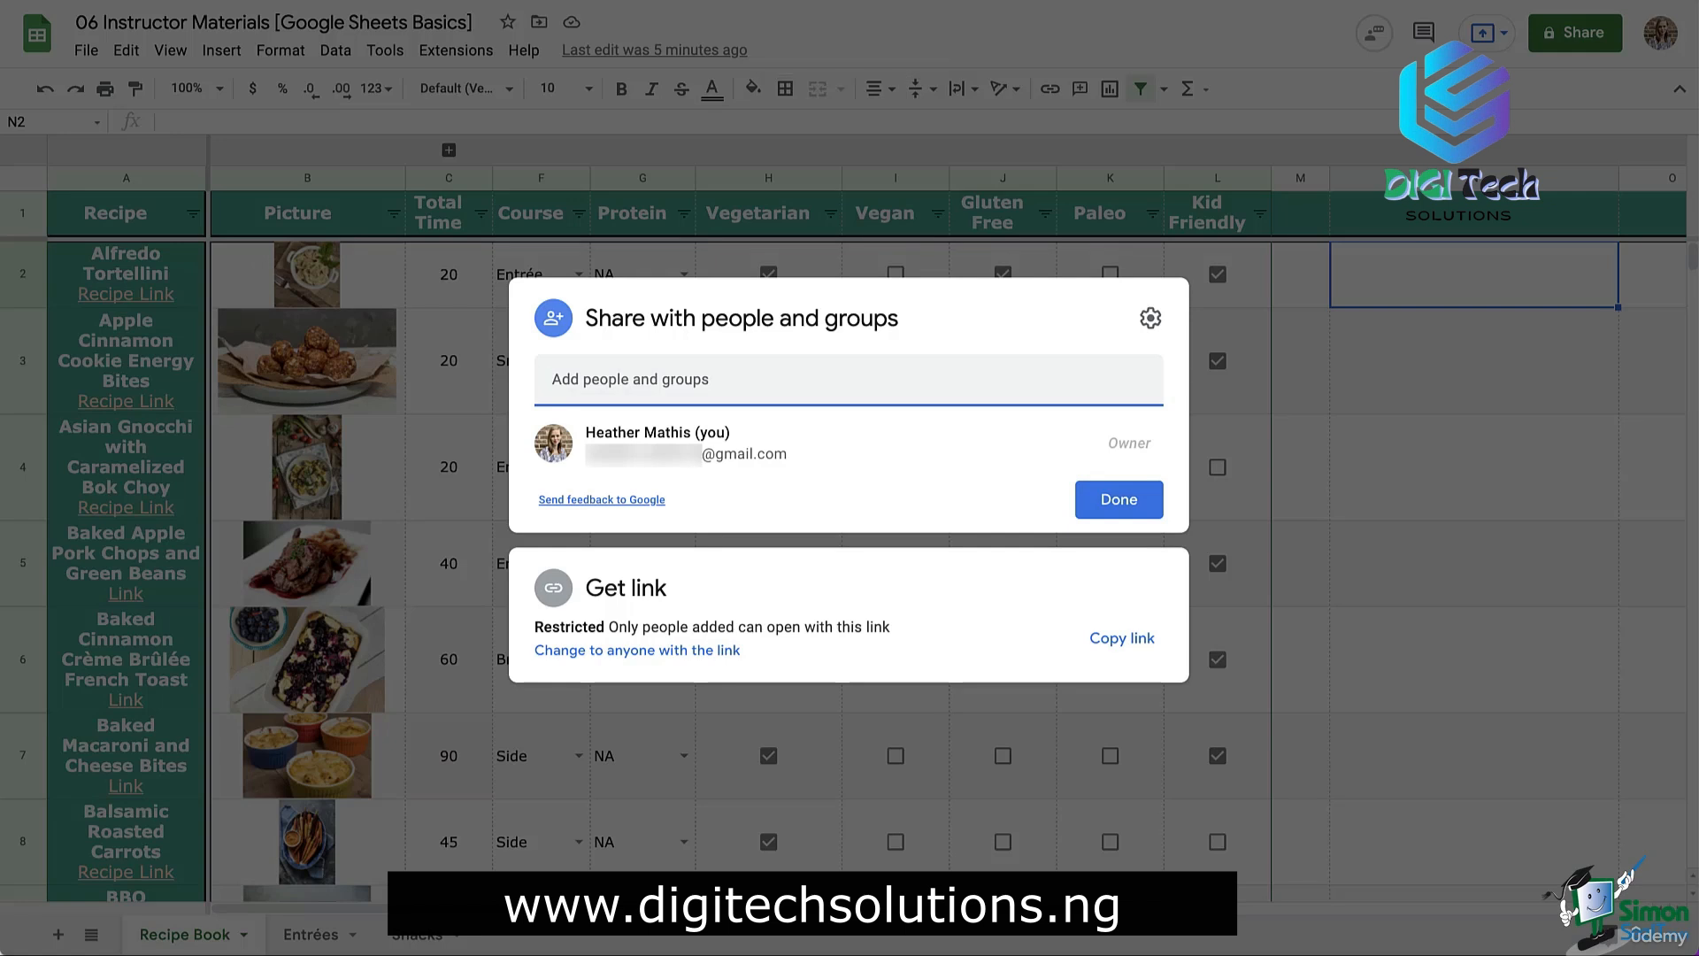
left_click(637, 650)
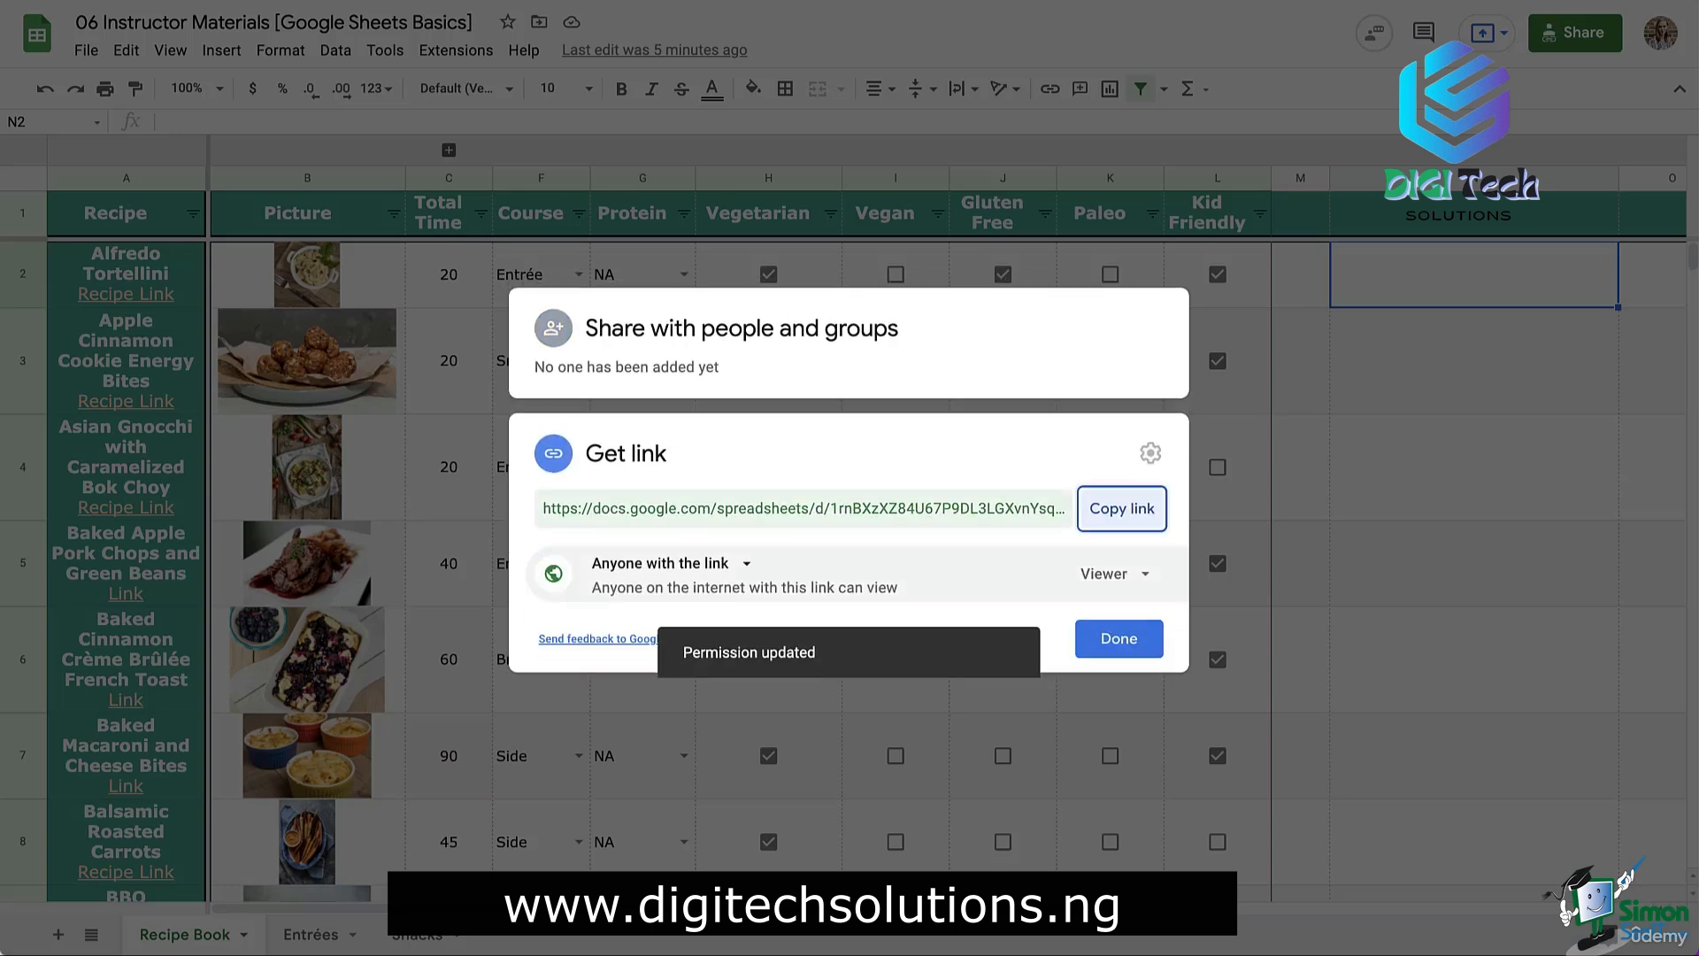
left_click(1113, 574)
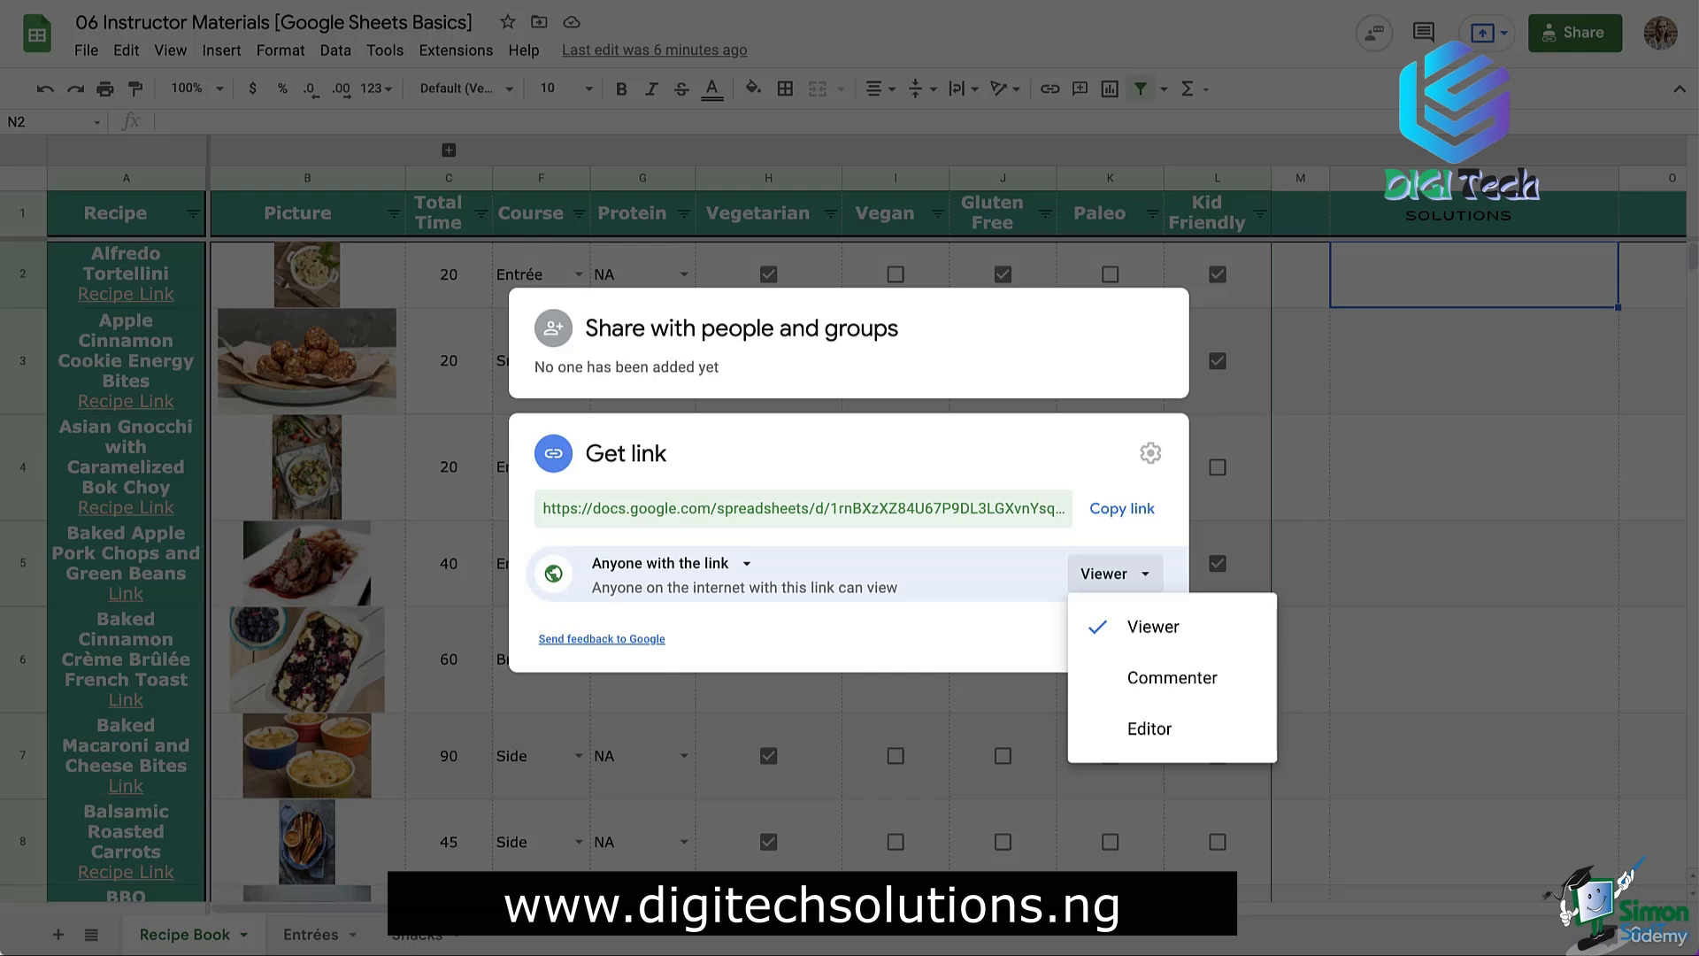
left_click(673, 564)
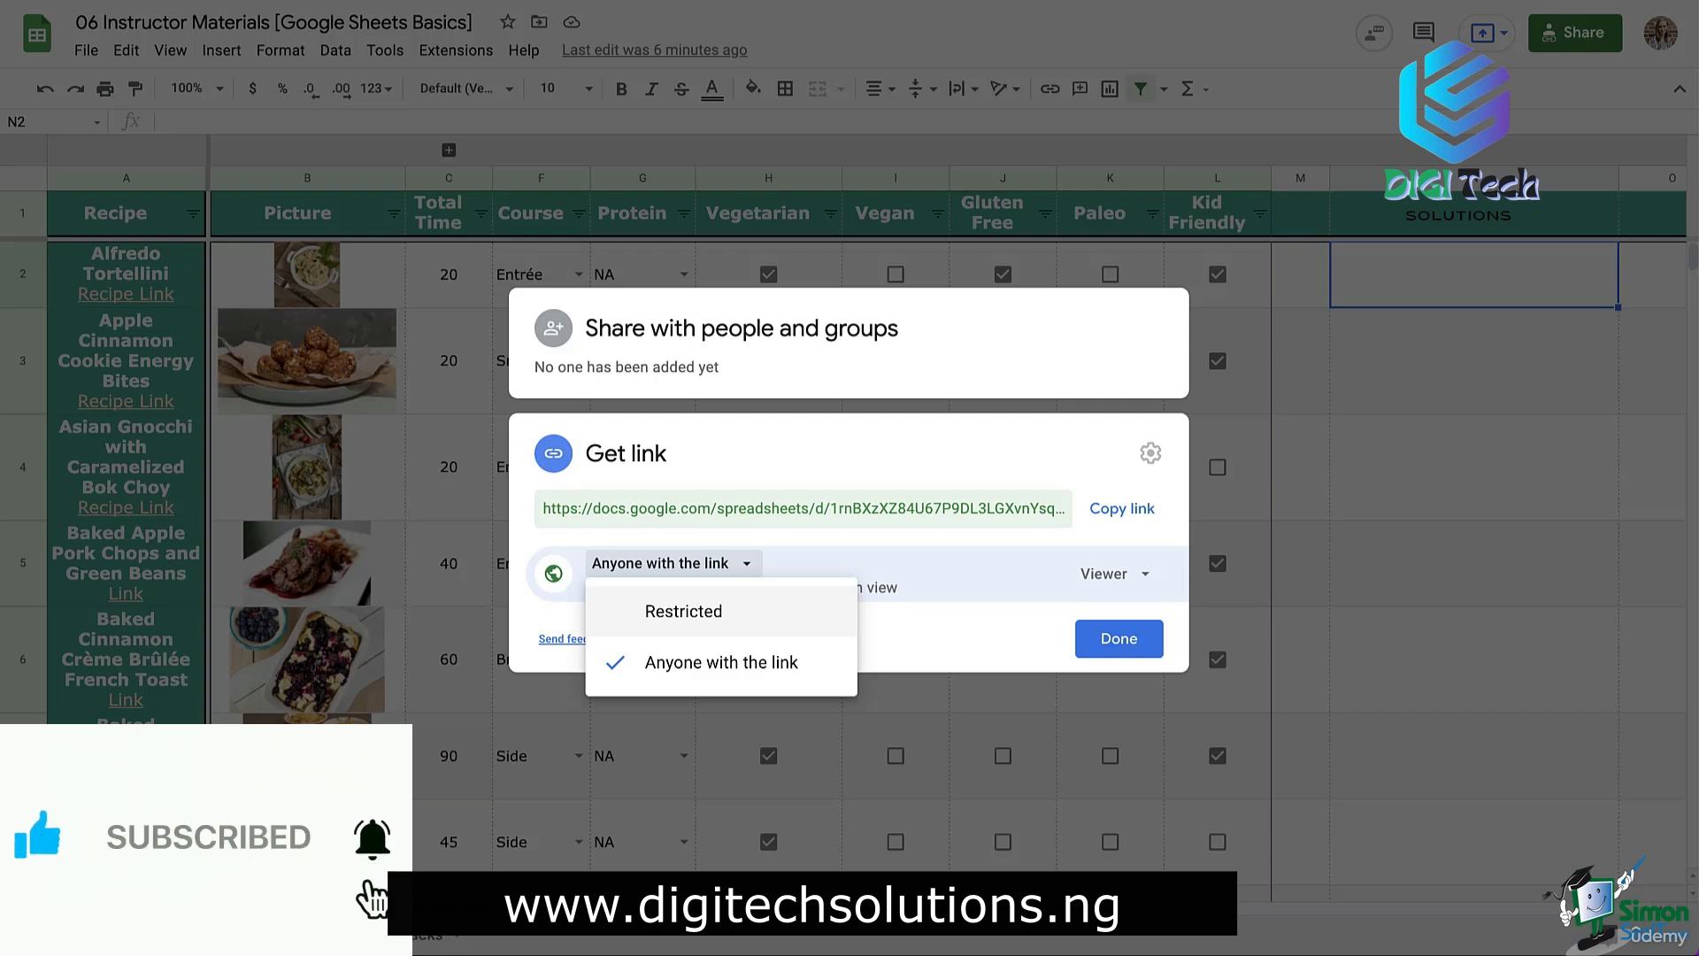
key("Escape")
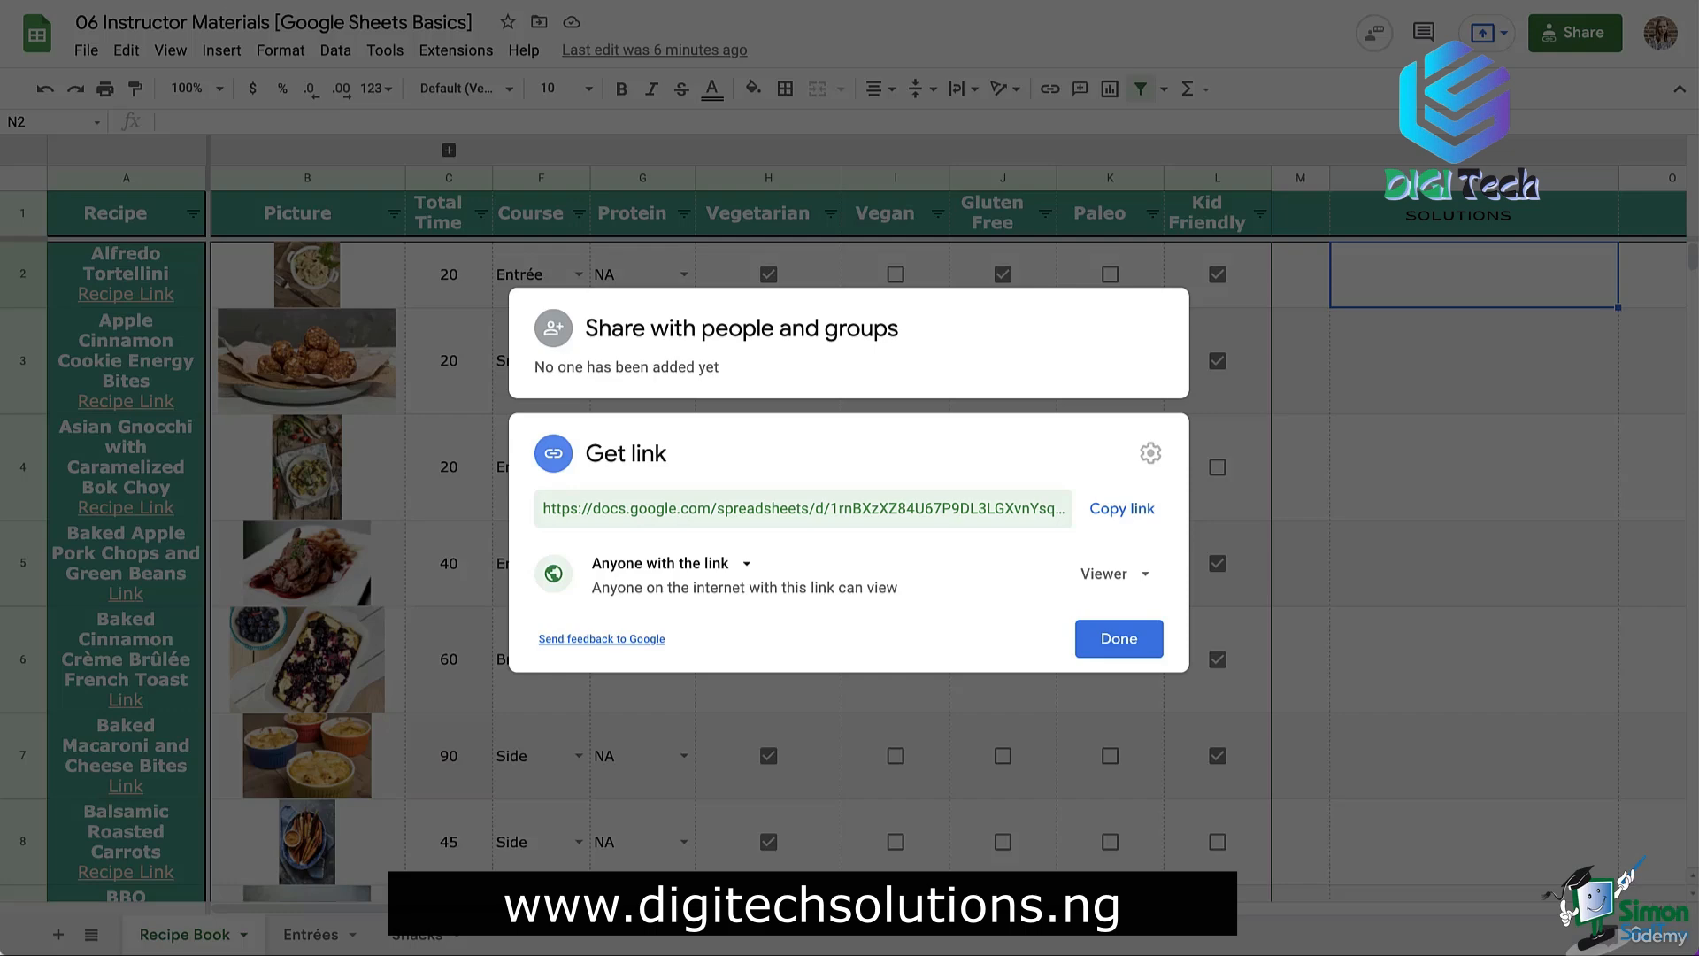
left_click(1122, 508)
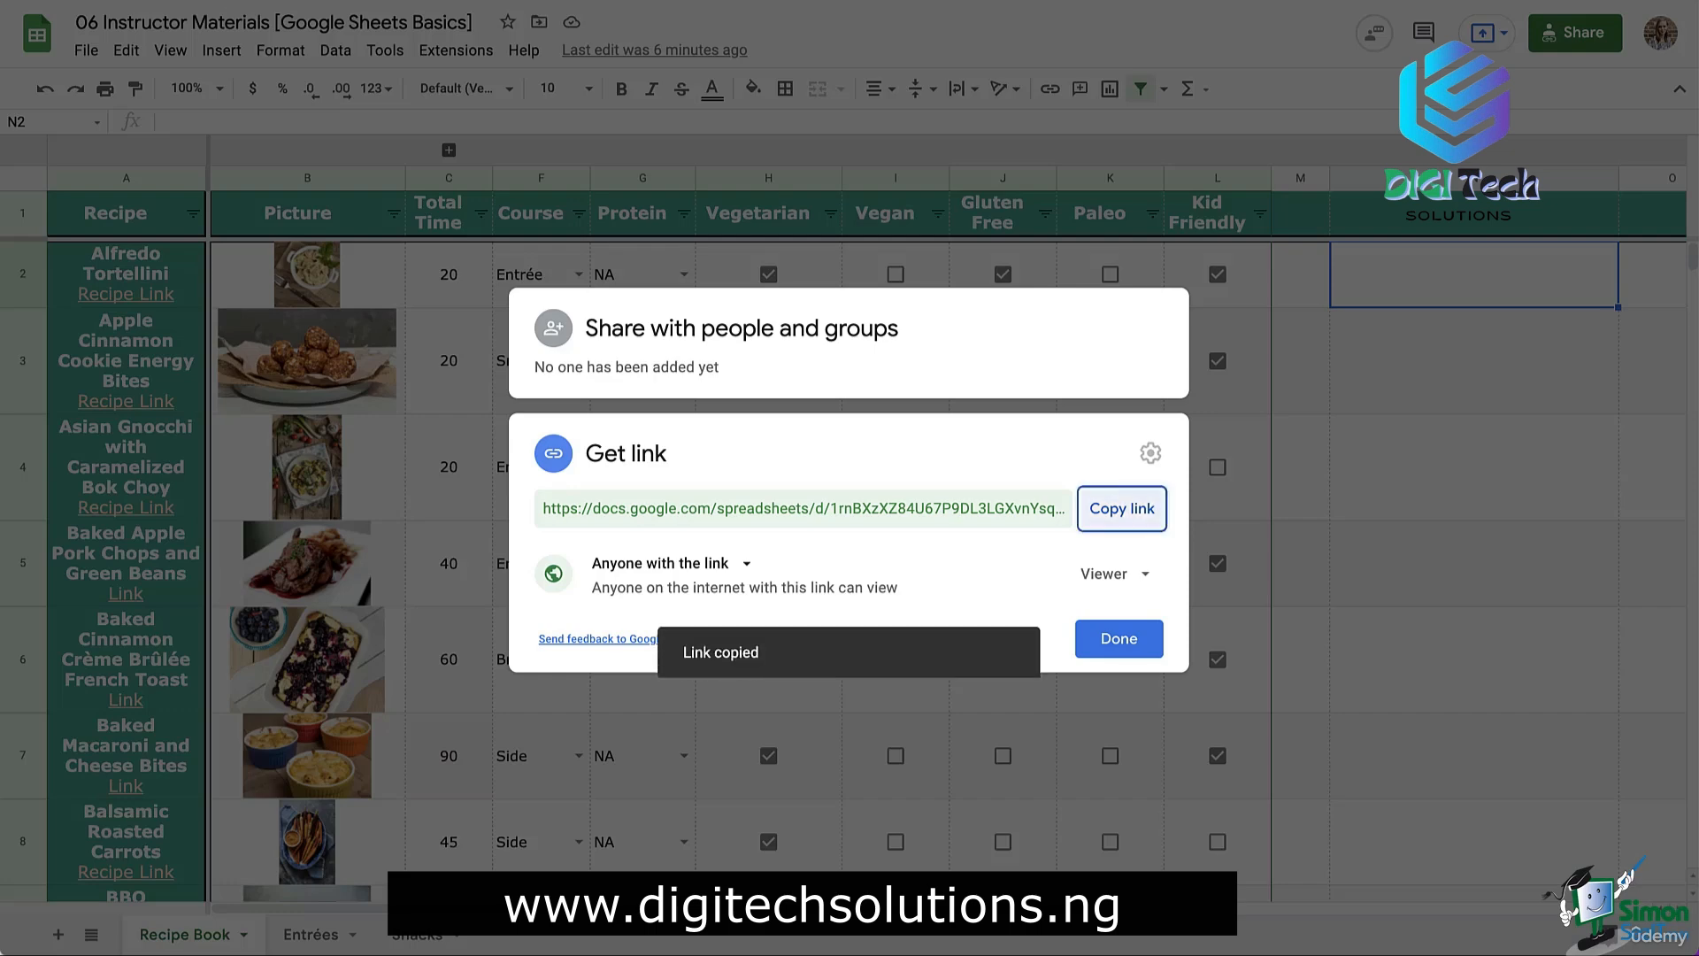
left_click(1119, 638)
Step: Merge the empty cells O3:T5 on the Recipe Book sheet and set their font size to 36
scroll(885, 531, "right", 3)
scroll(885, 531, "right", 5)
left_click_drag(718, 361, 1374, 564)
left_click(817, 88)
left_click(557, 88)
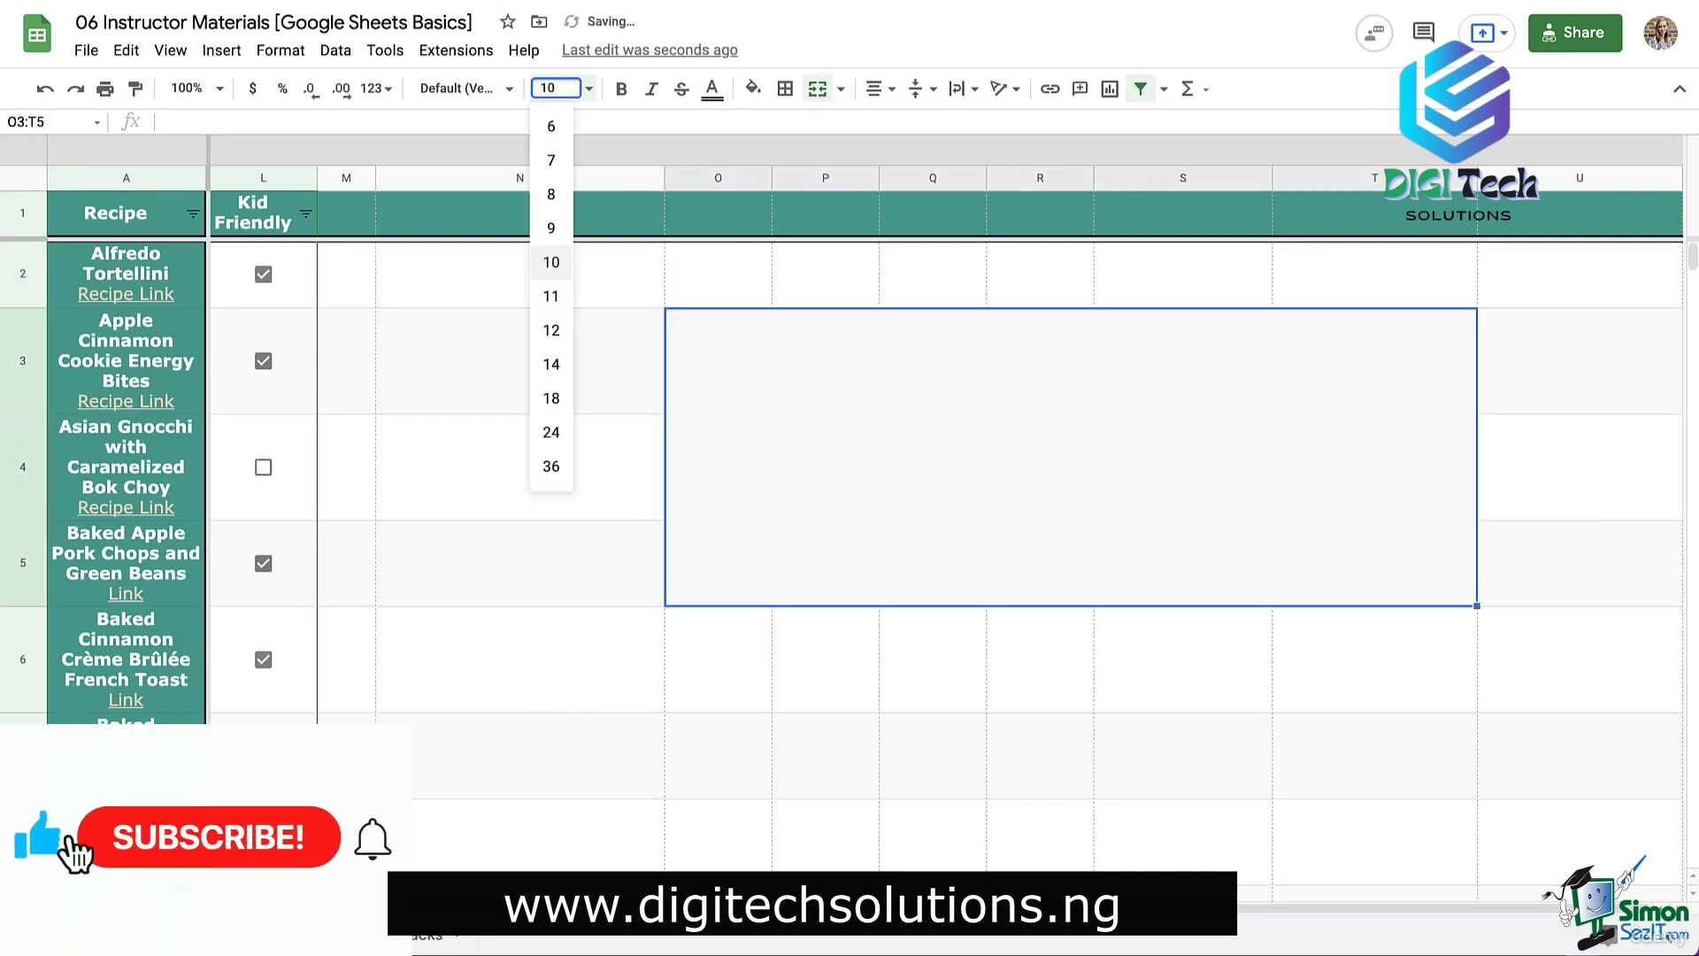
left_click(550, 466)
Step: Paste the copied sharing link into the merged cell and highlight its domain, "spreadsheets" and file ID parts in turn
double_click(1071, 456)
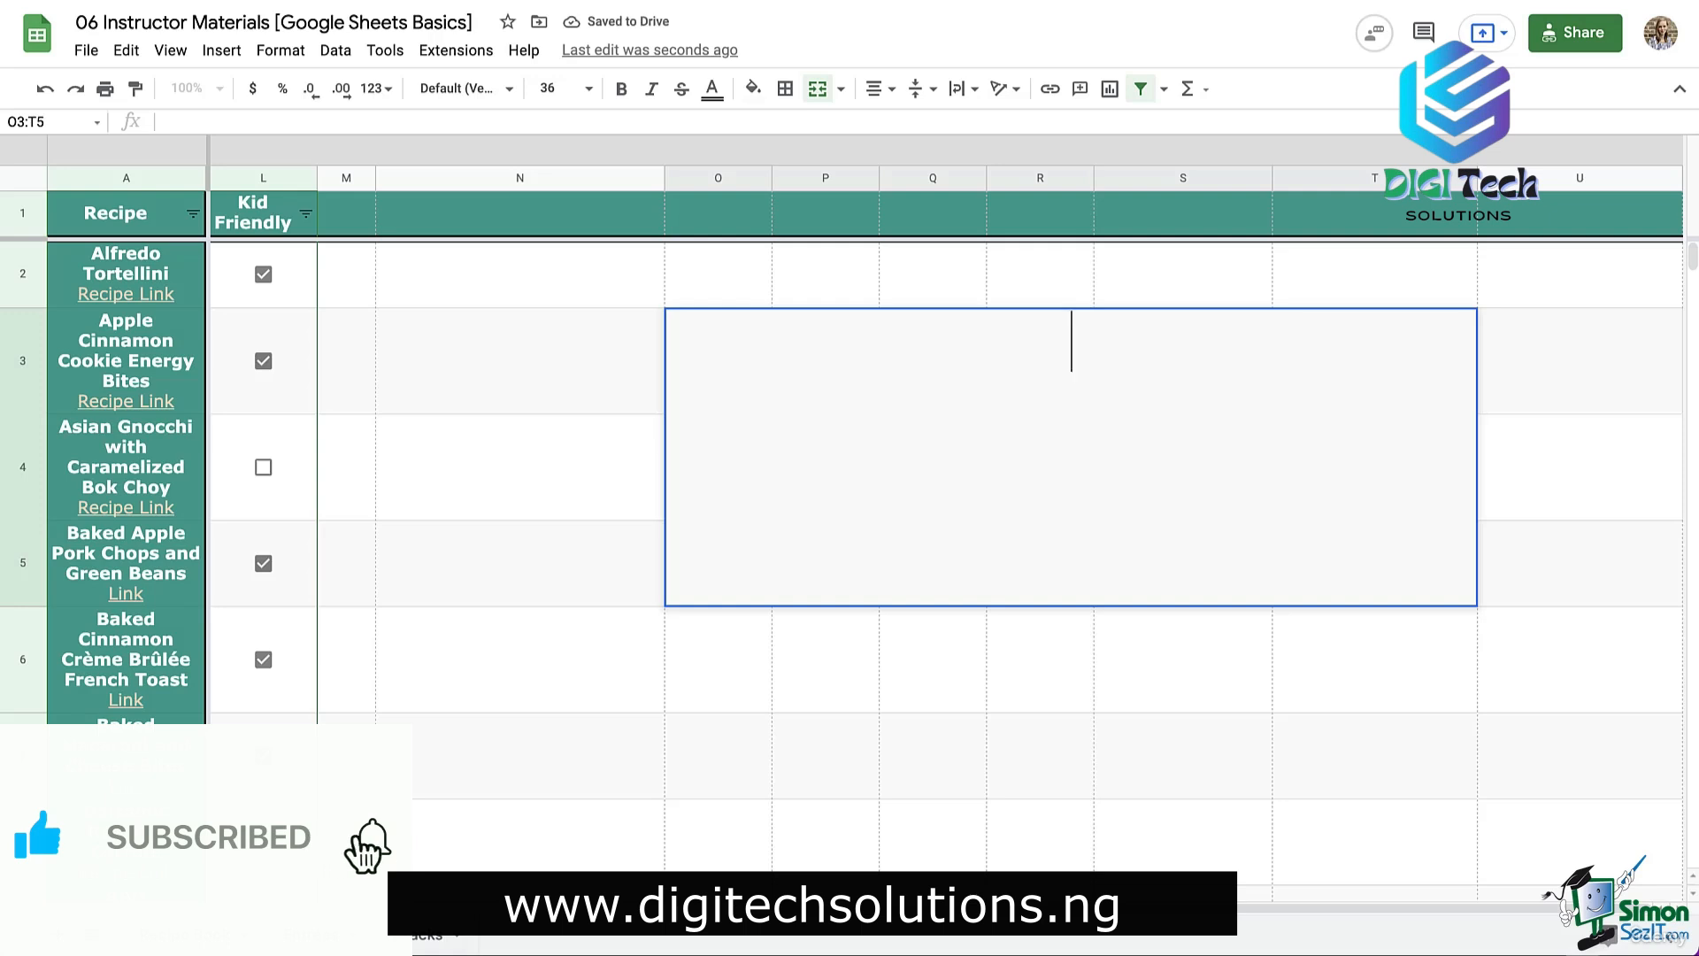
key("ctrl+v")
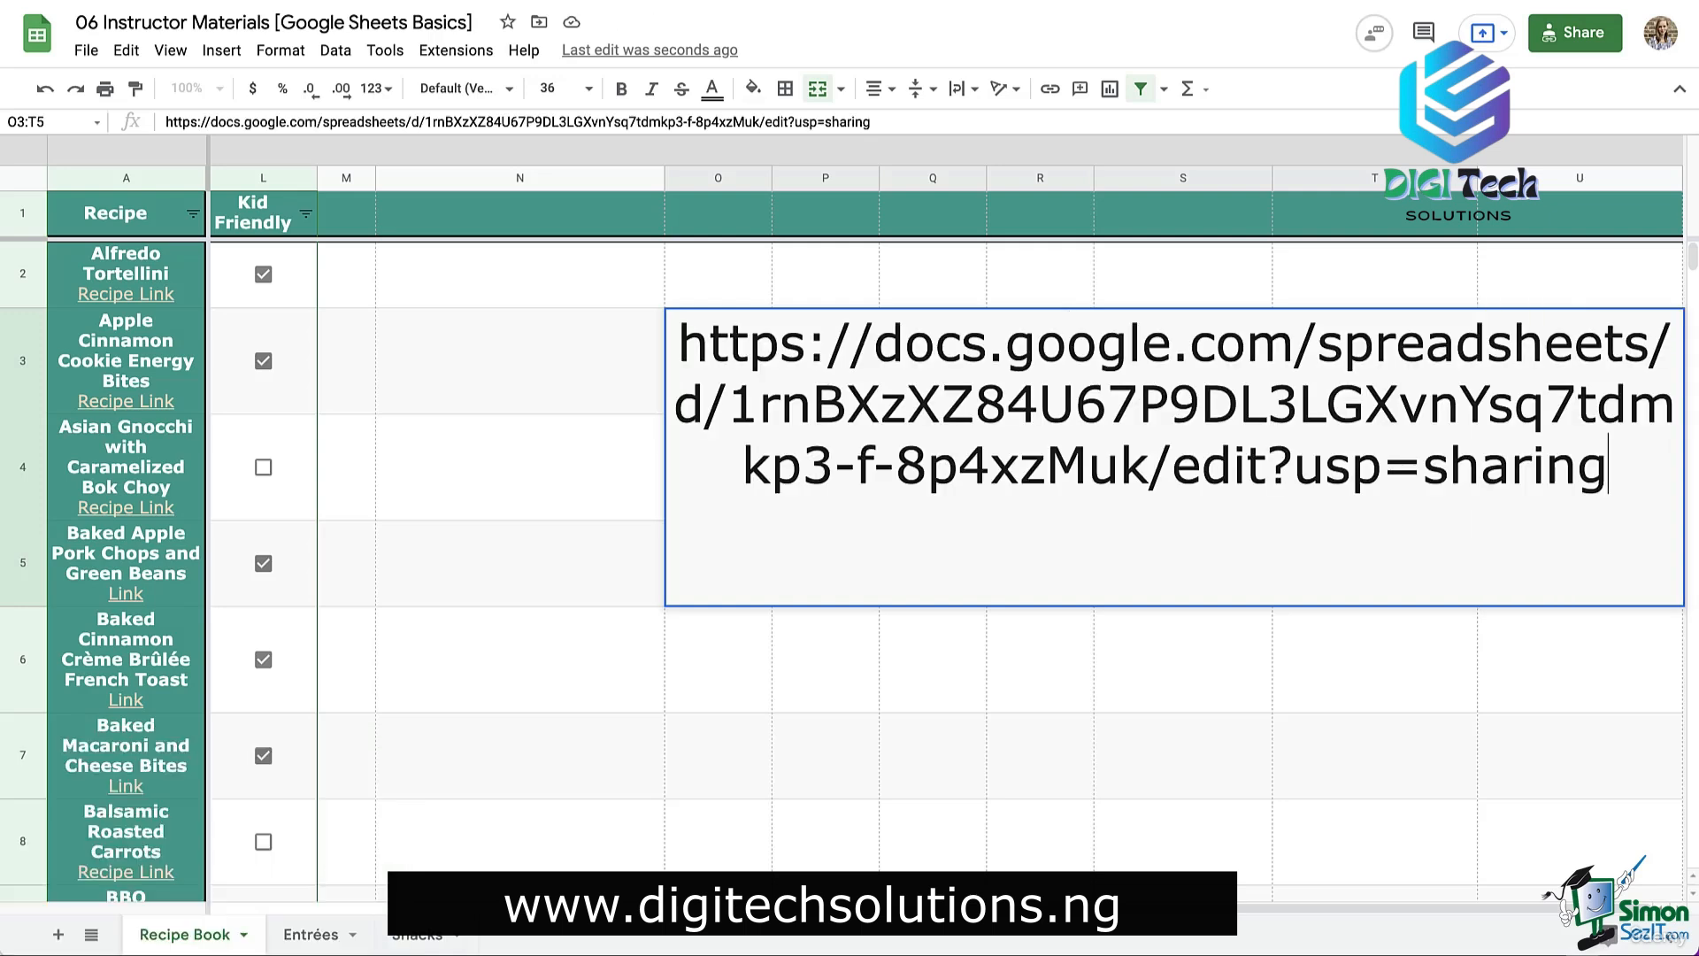
left_click(874, 343)
left_click_drag(873, 343, 1294, 343)
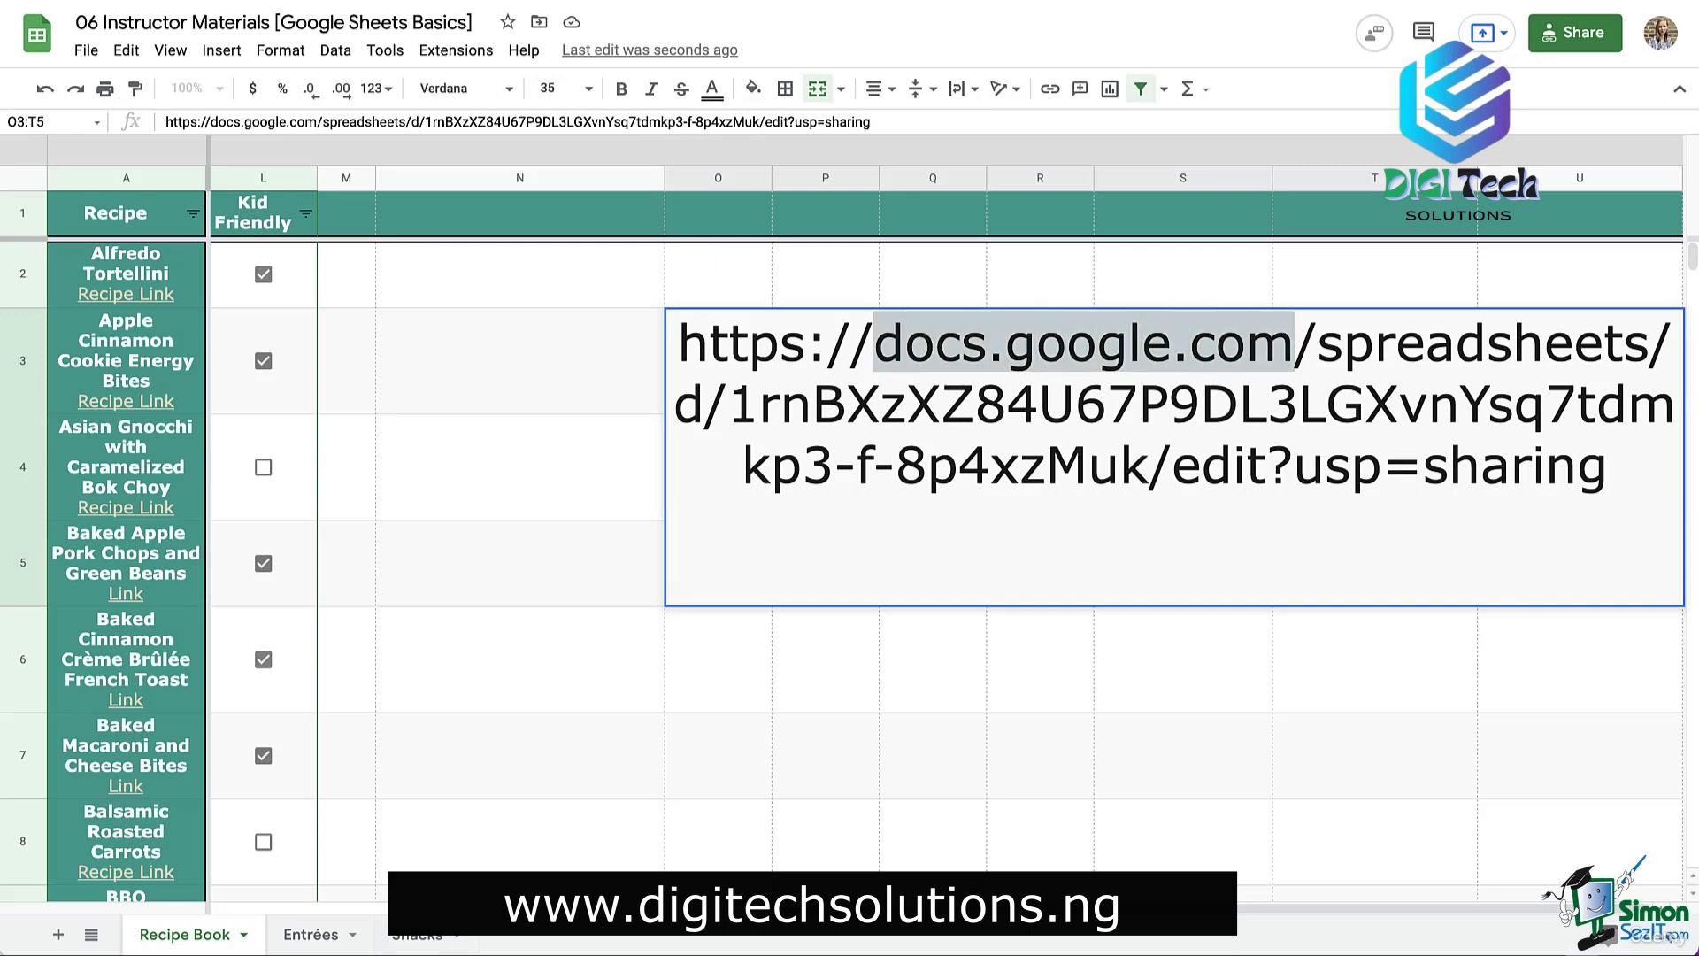
left_click_drag(1317, 342, 1650, 342)
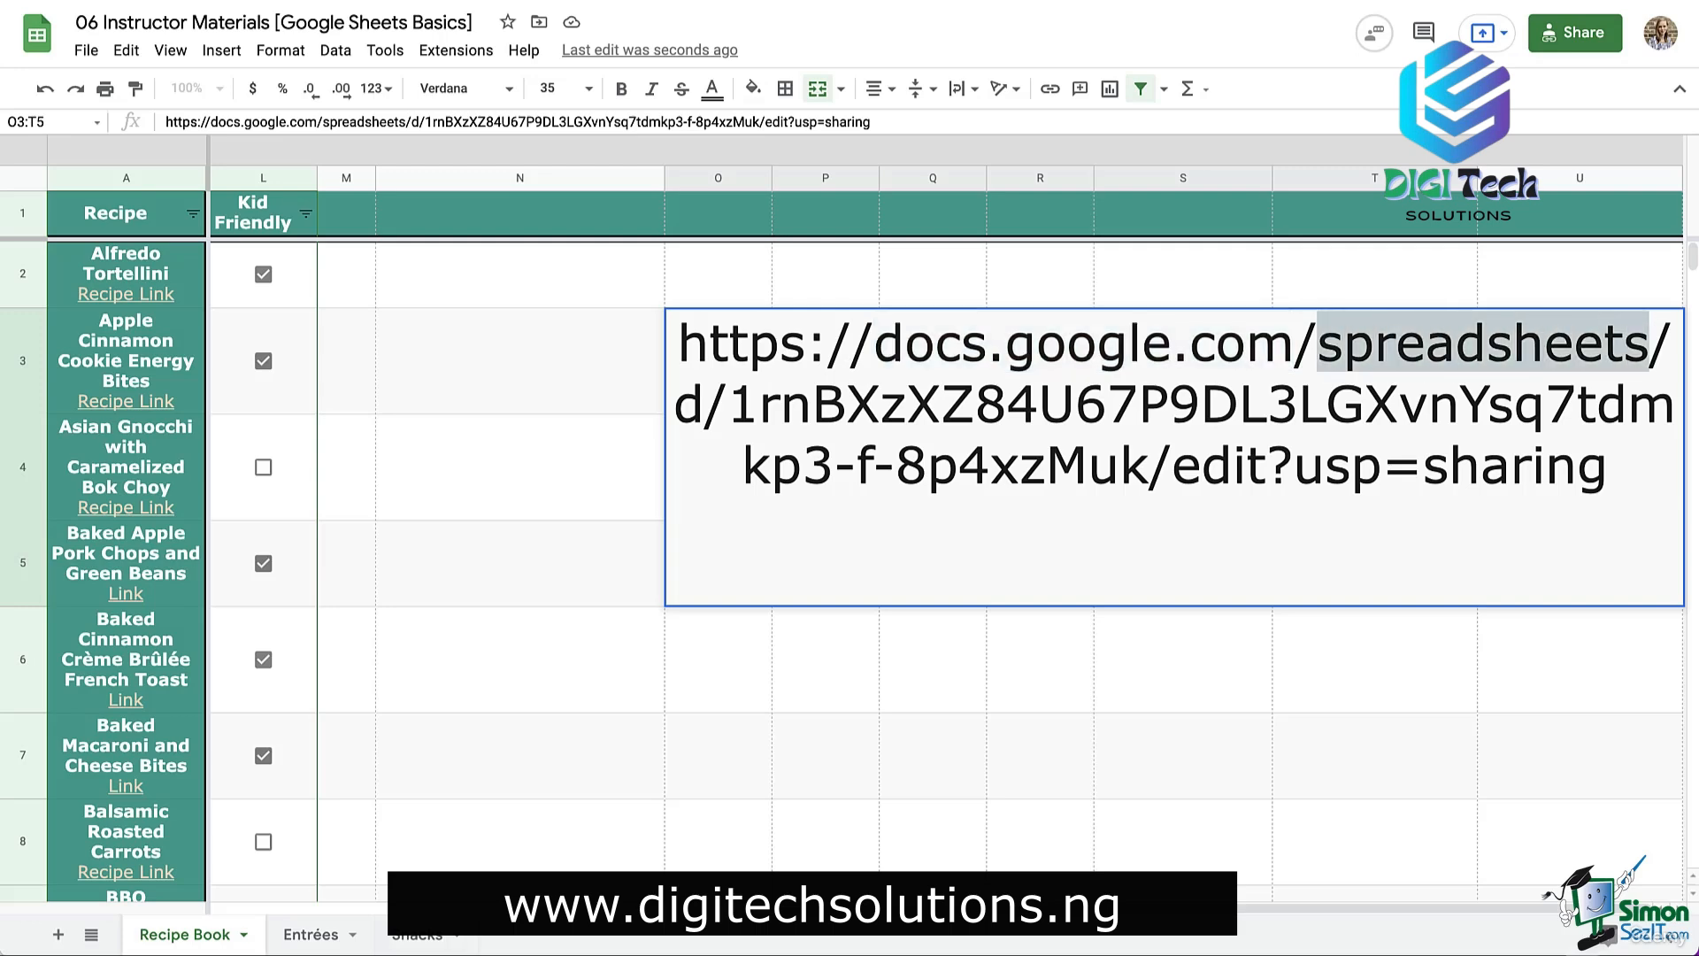
left_click_drag(728, 404, 1149, 464)
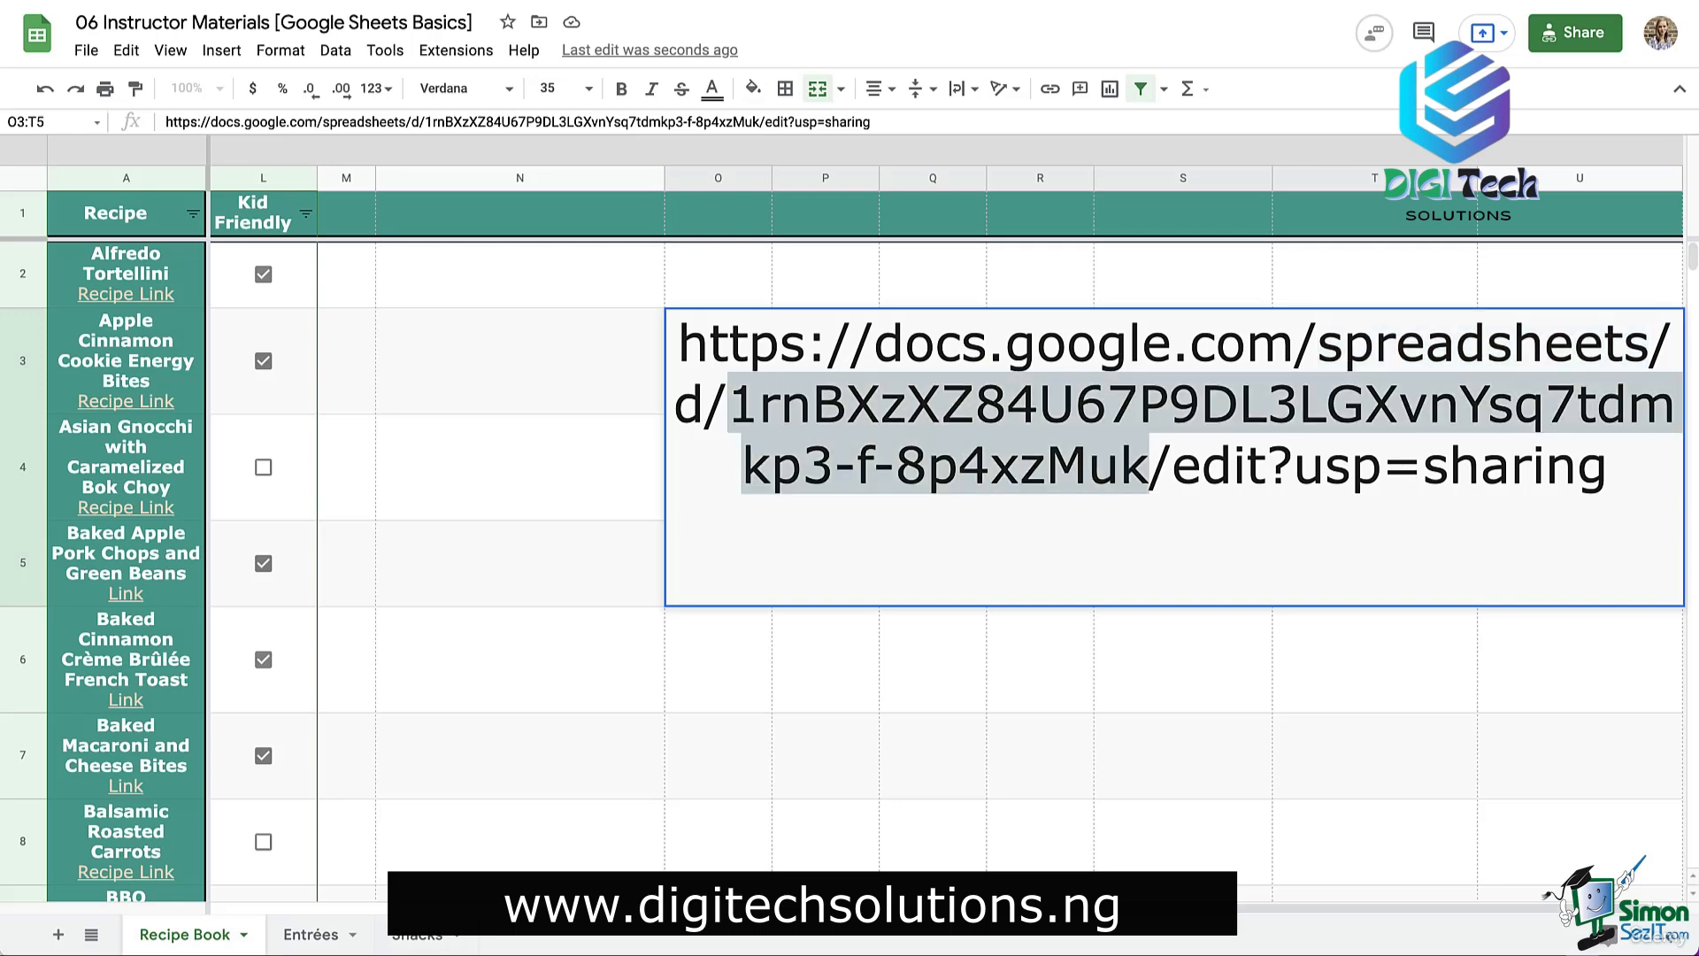
Step: Replace "edit?usp=sharing" at the end of the pasted link with "copy"
left_click_drag(1172, 465, 1607, 465)
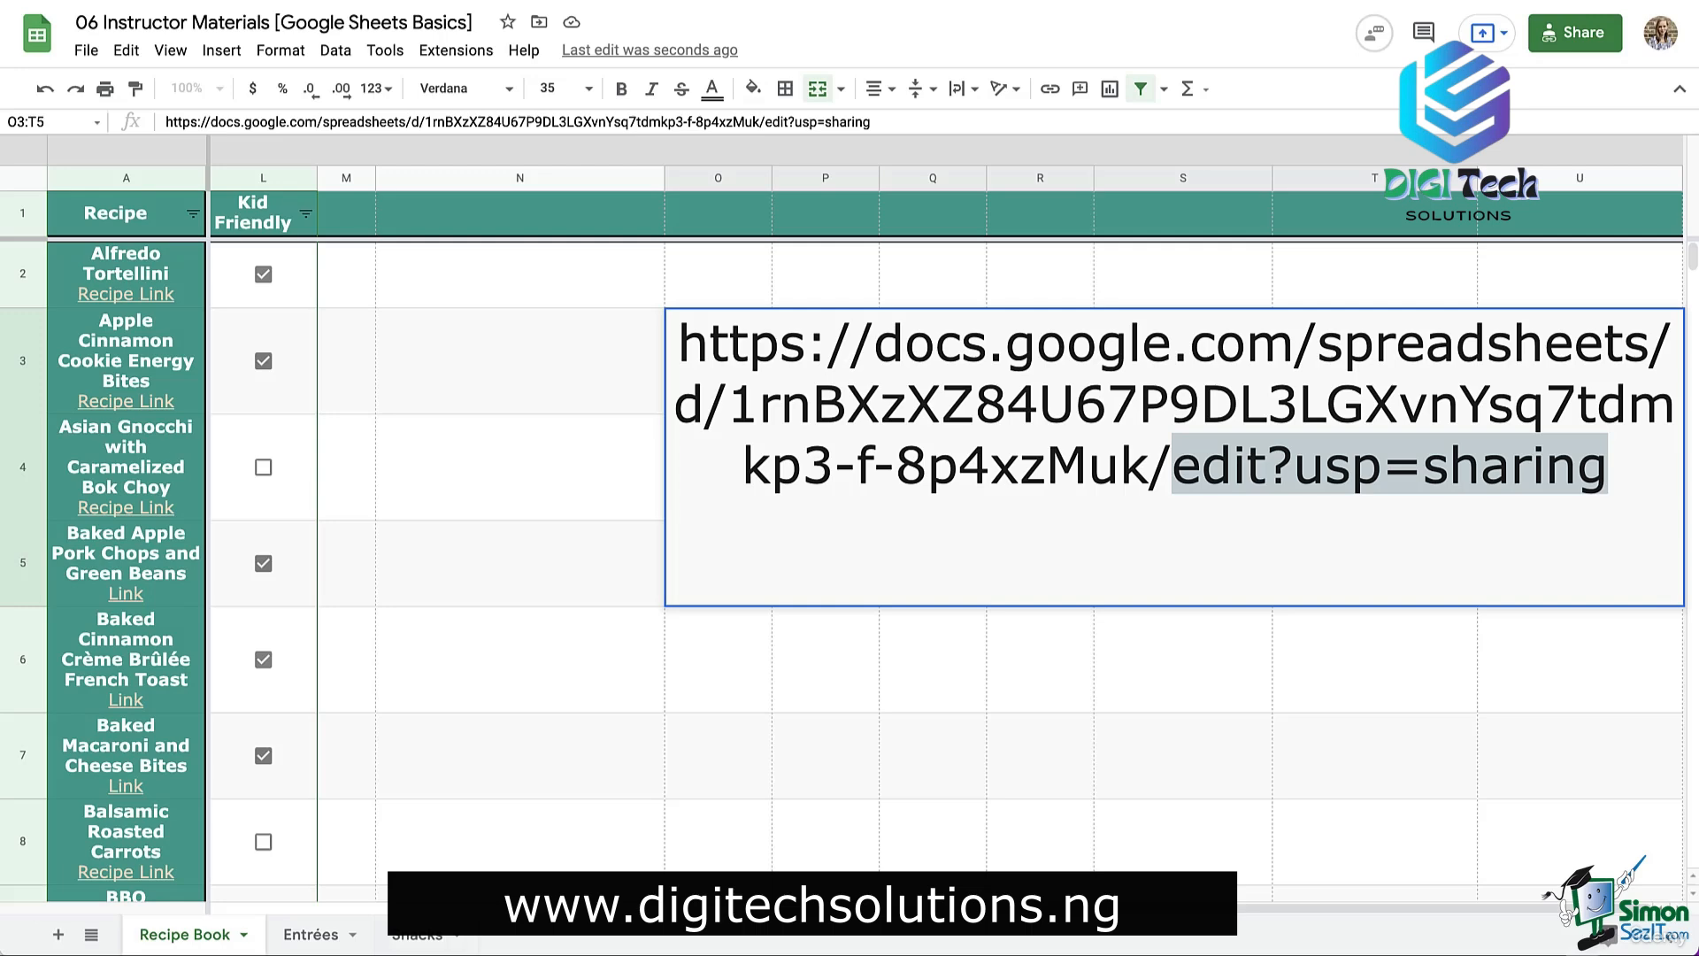
key("BackSpace")
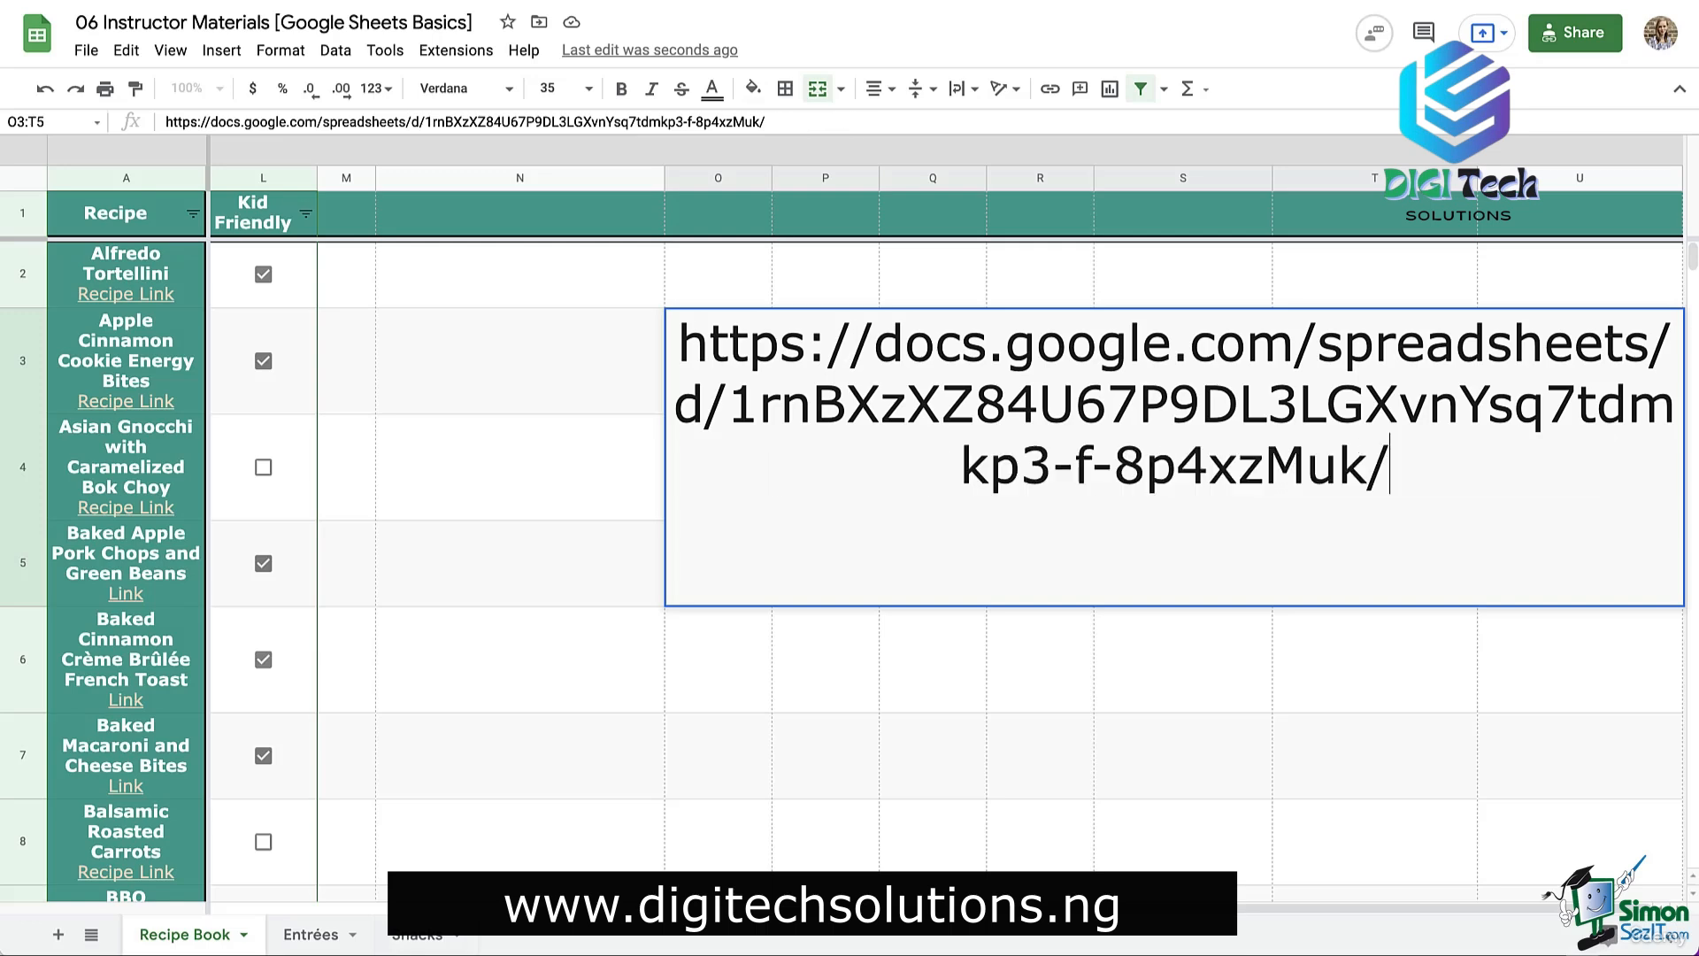
type("copy")
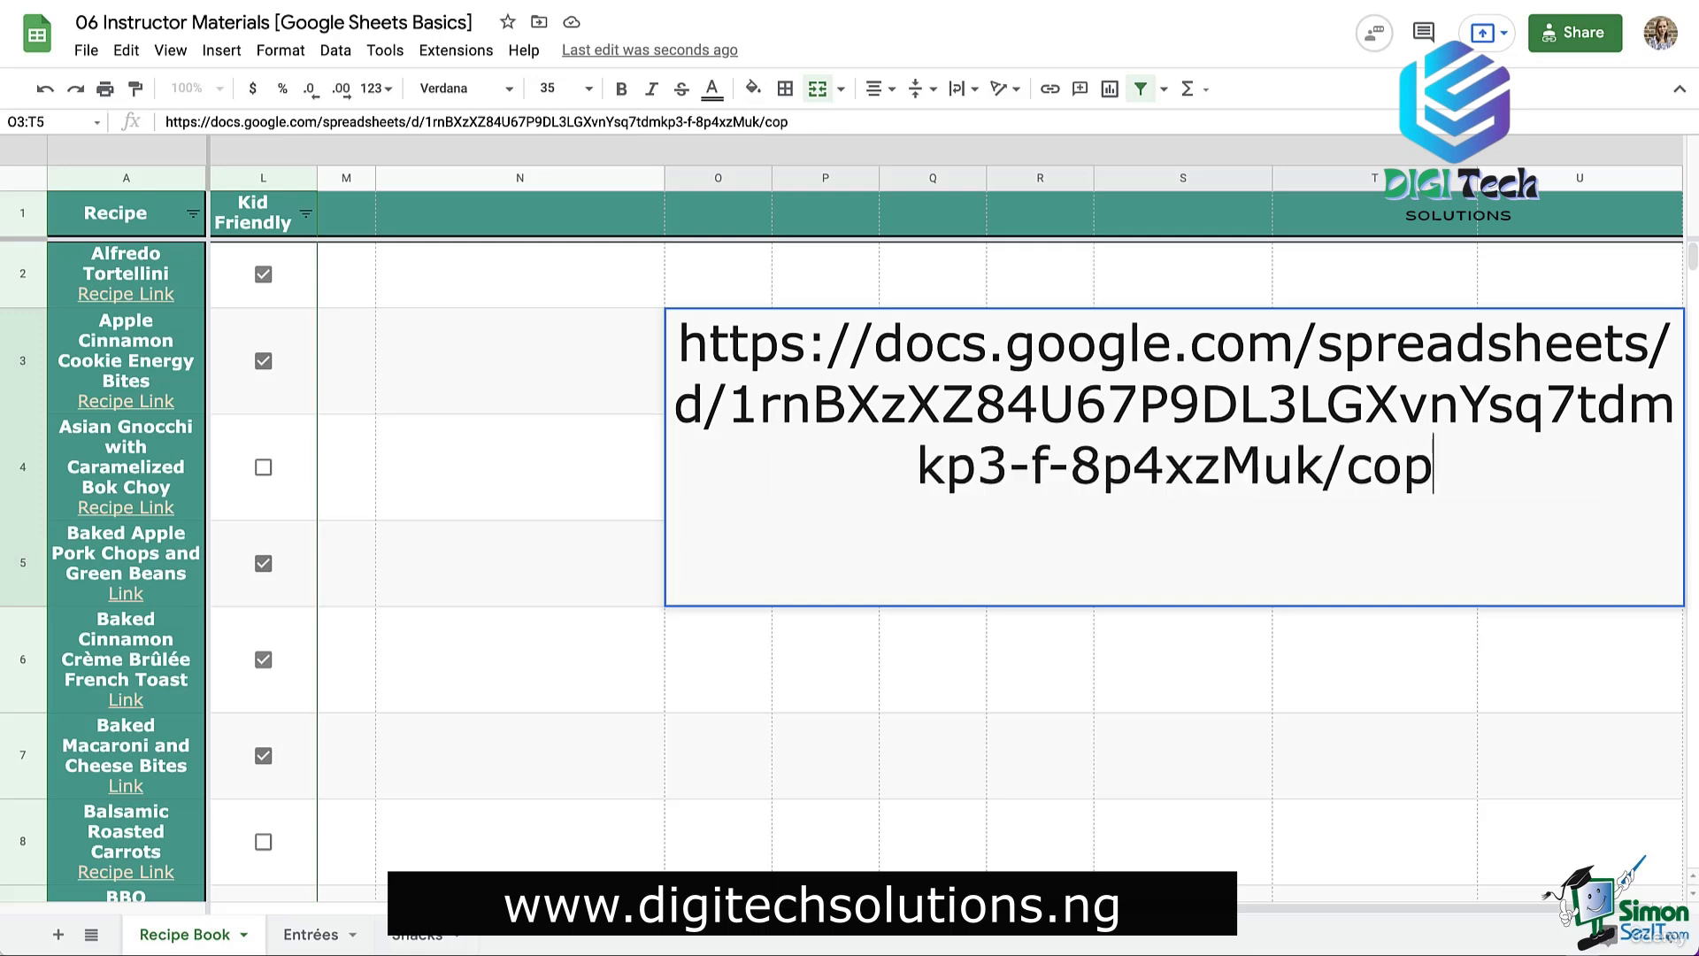
Step: Color the word "copy" at the end of the link red
key("shift+Left")
key("shift+Left")
key("shift+Left")
key("shift+Left")
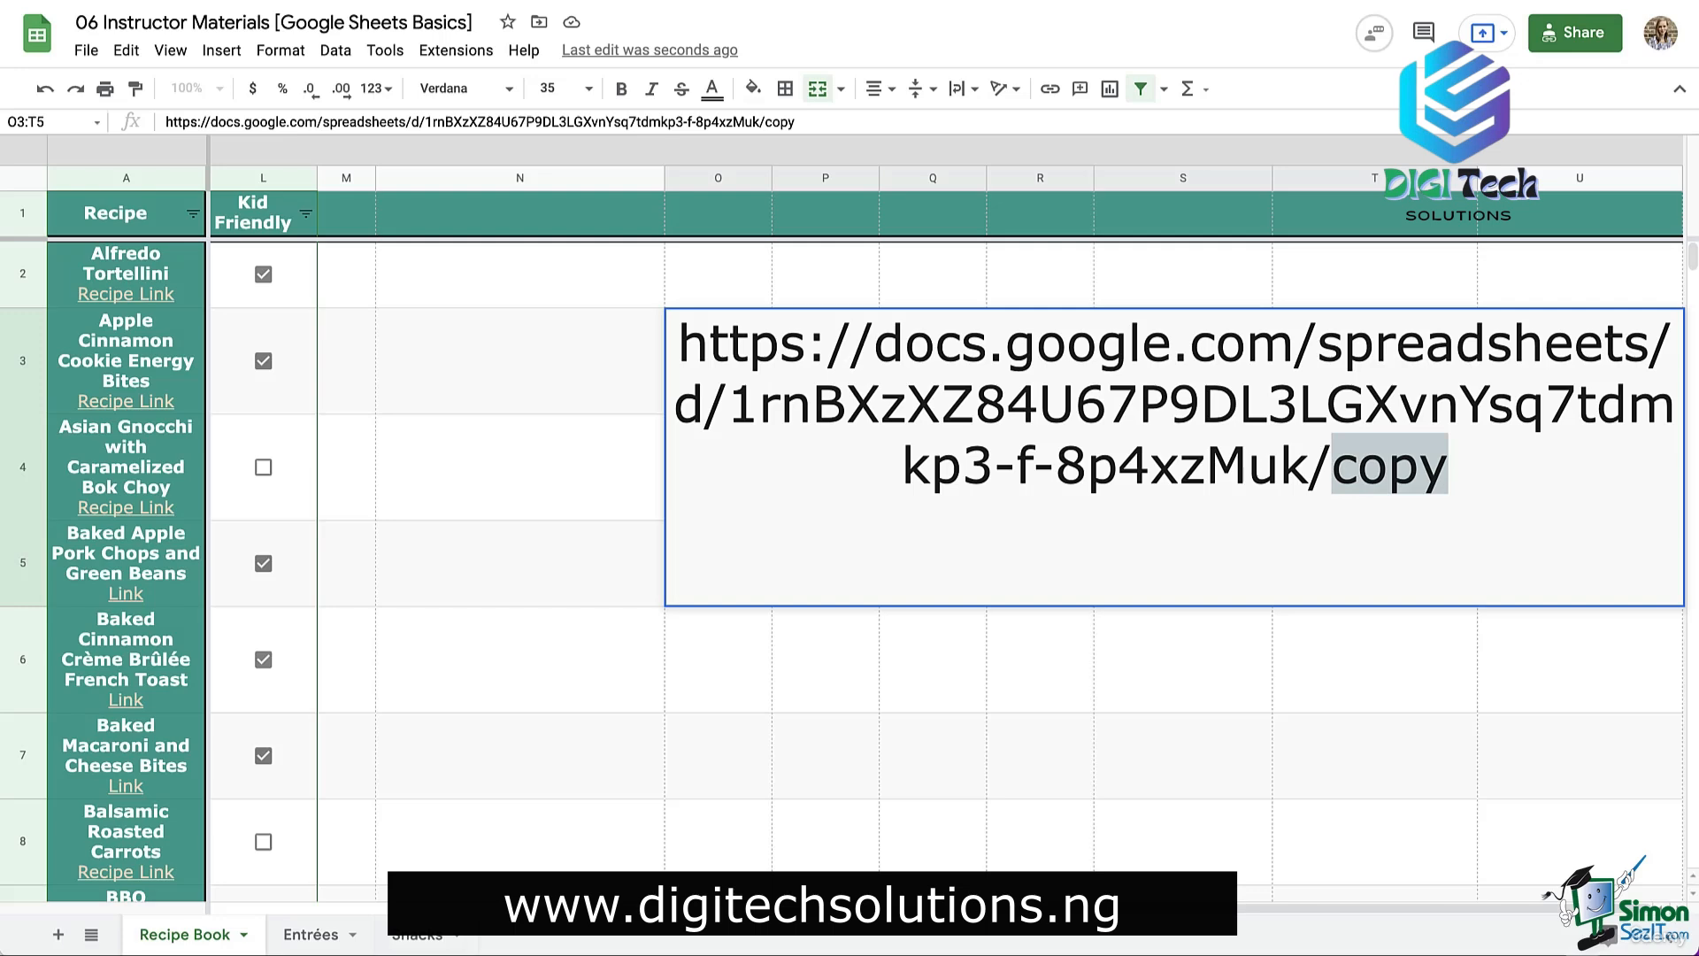
left_click(712, 89)
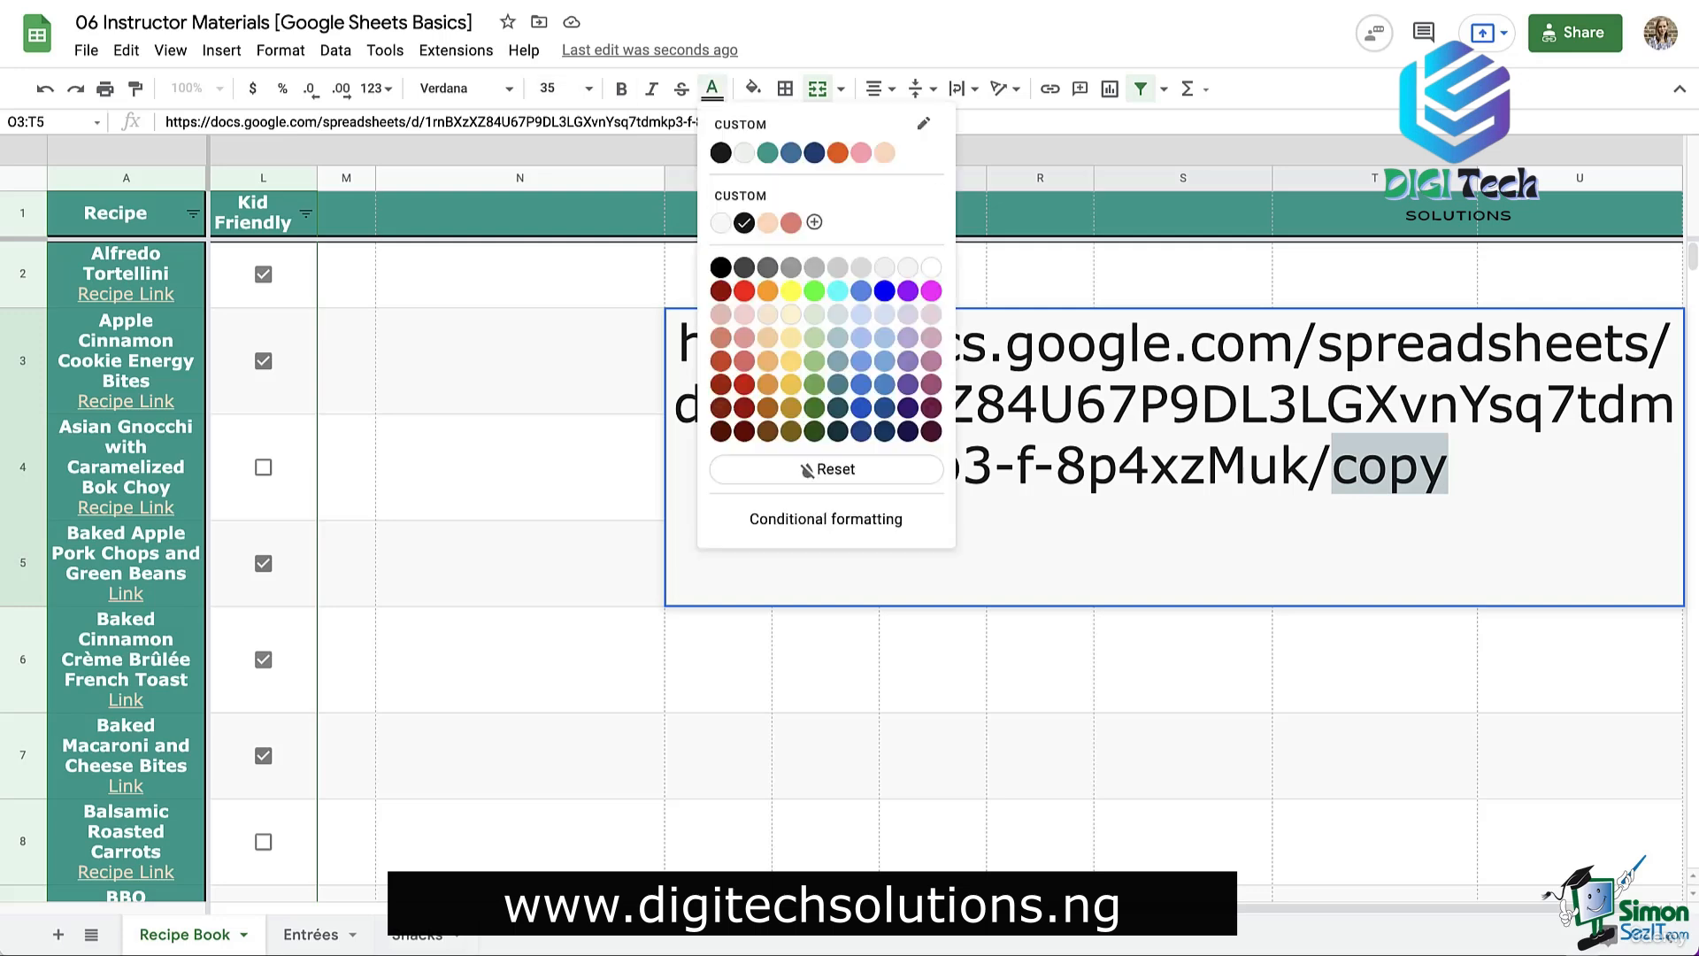
left_click(746, 291)
key("Right")
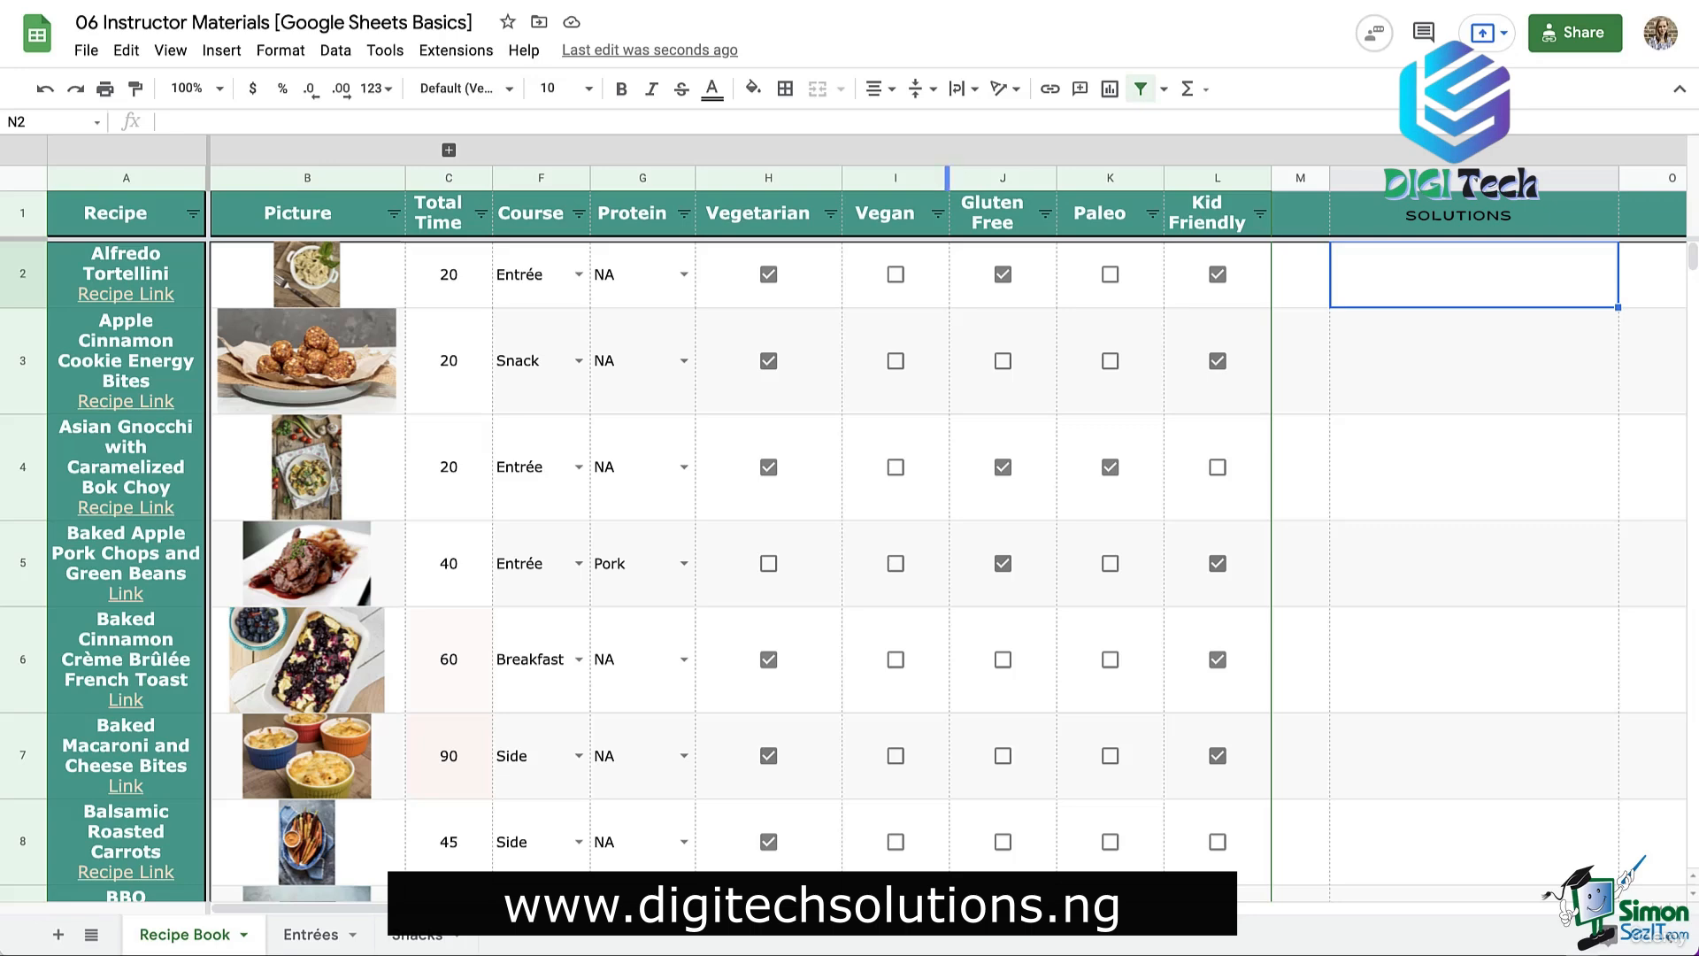
Step: Set the notification rules to send a daily digest e-mail when any changes are made
left_click(385, 50)
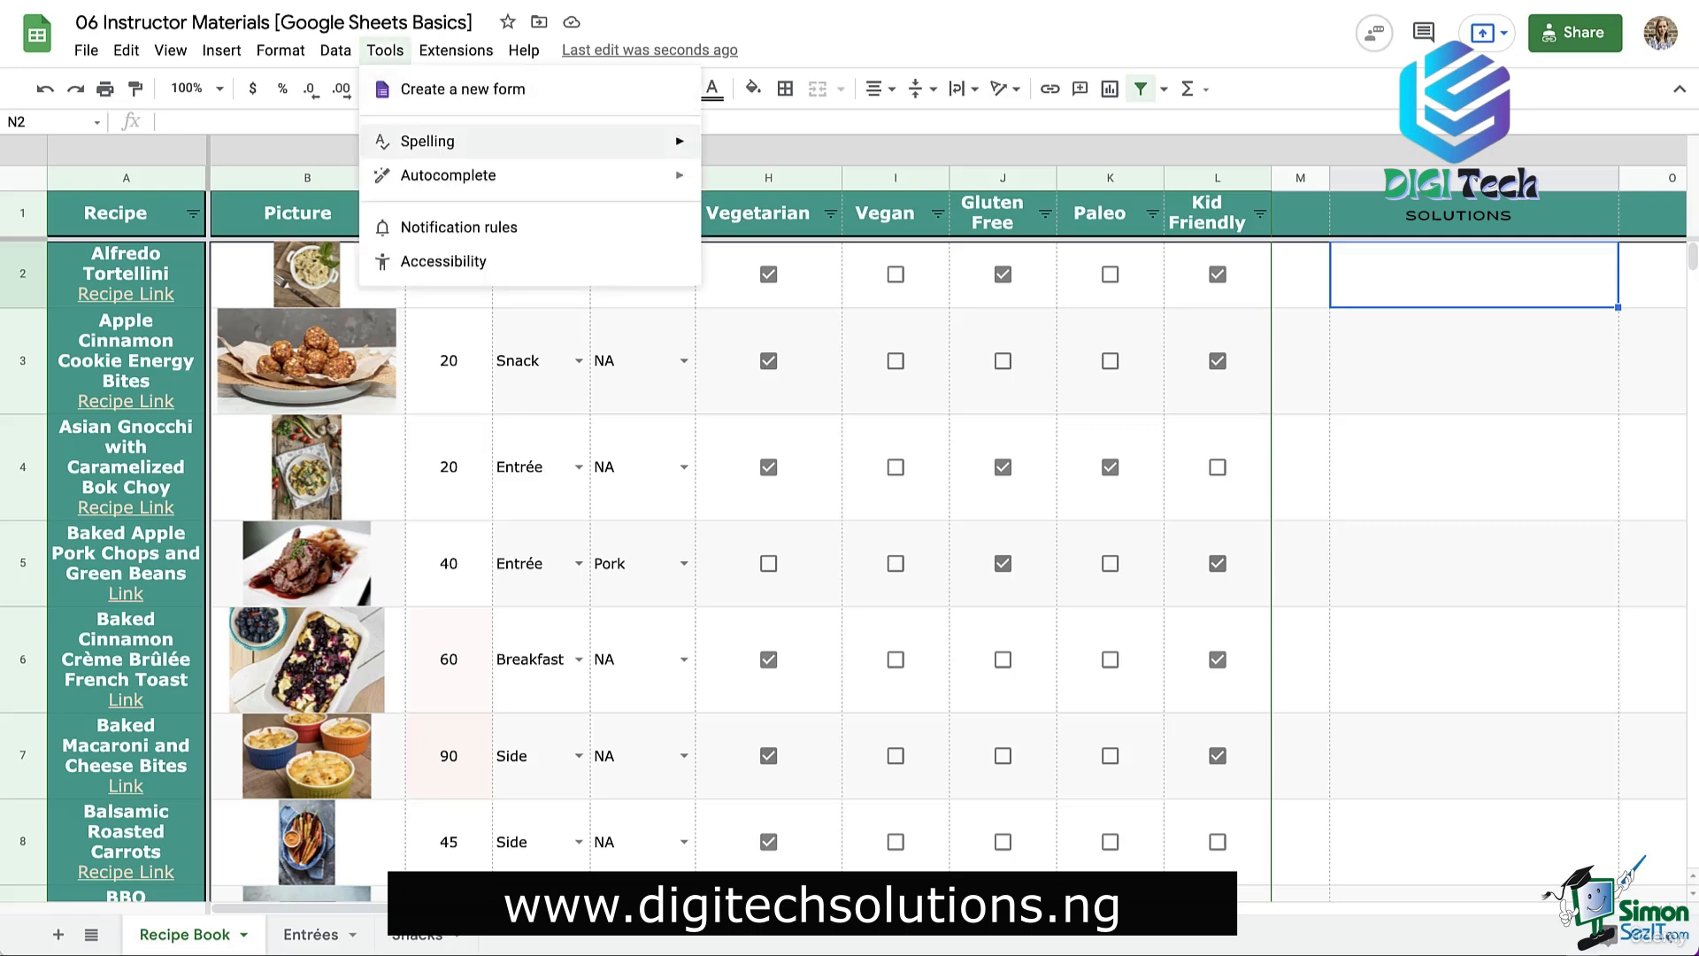
left_click(458, 228)
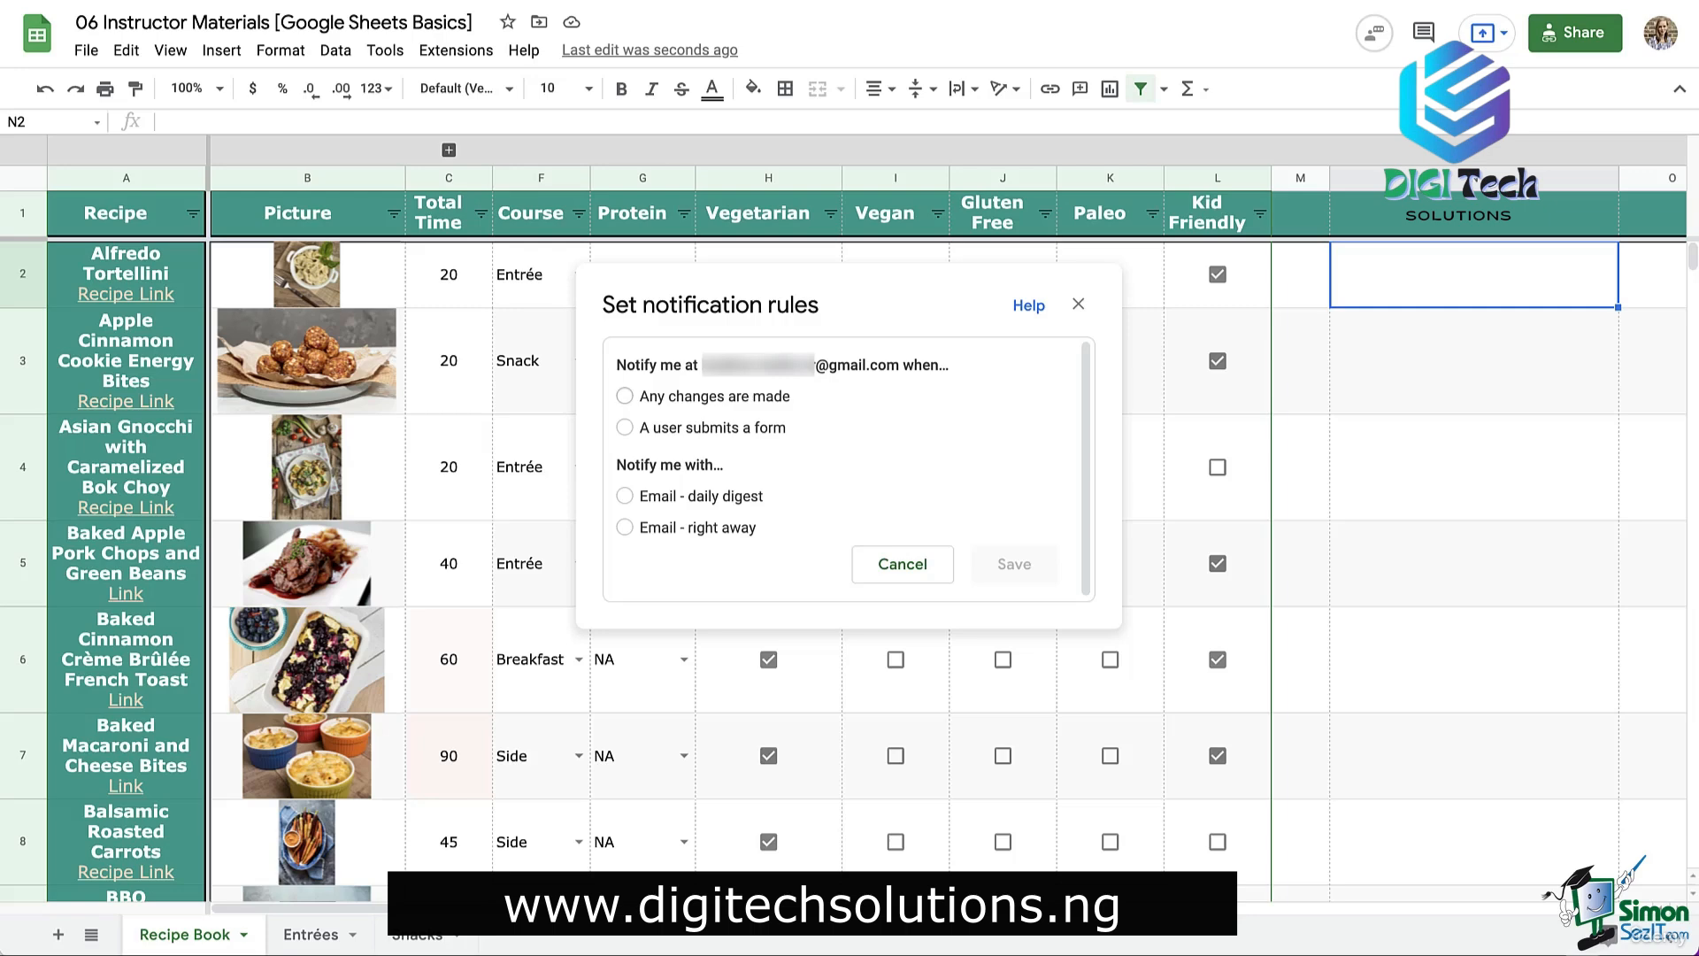
left_click(625, 396)
left_click(624, 495)
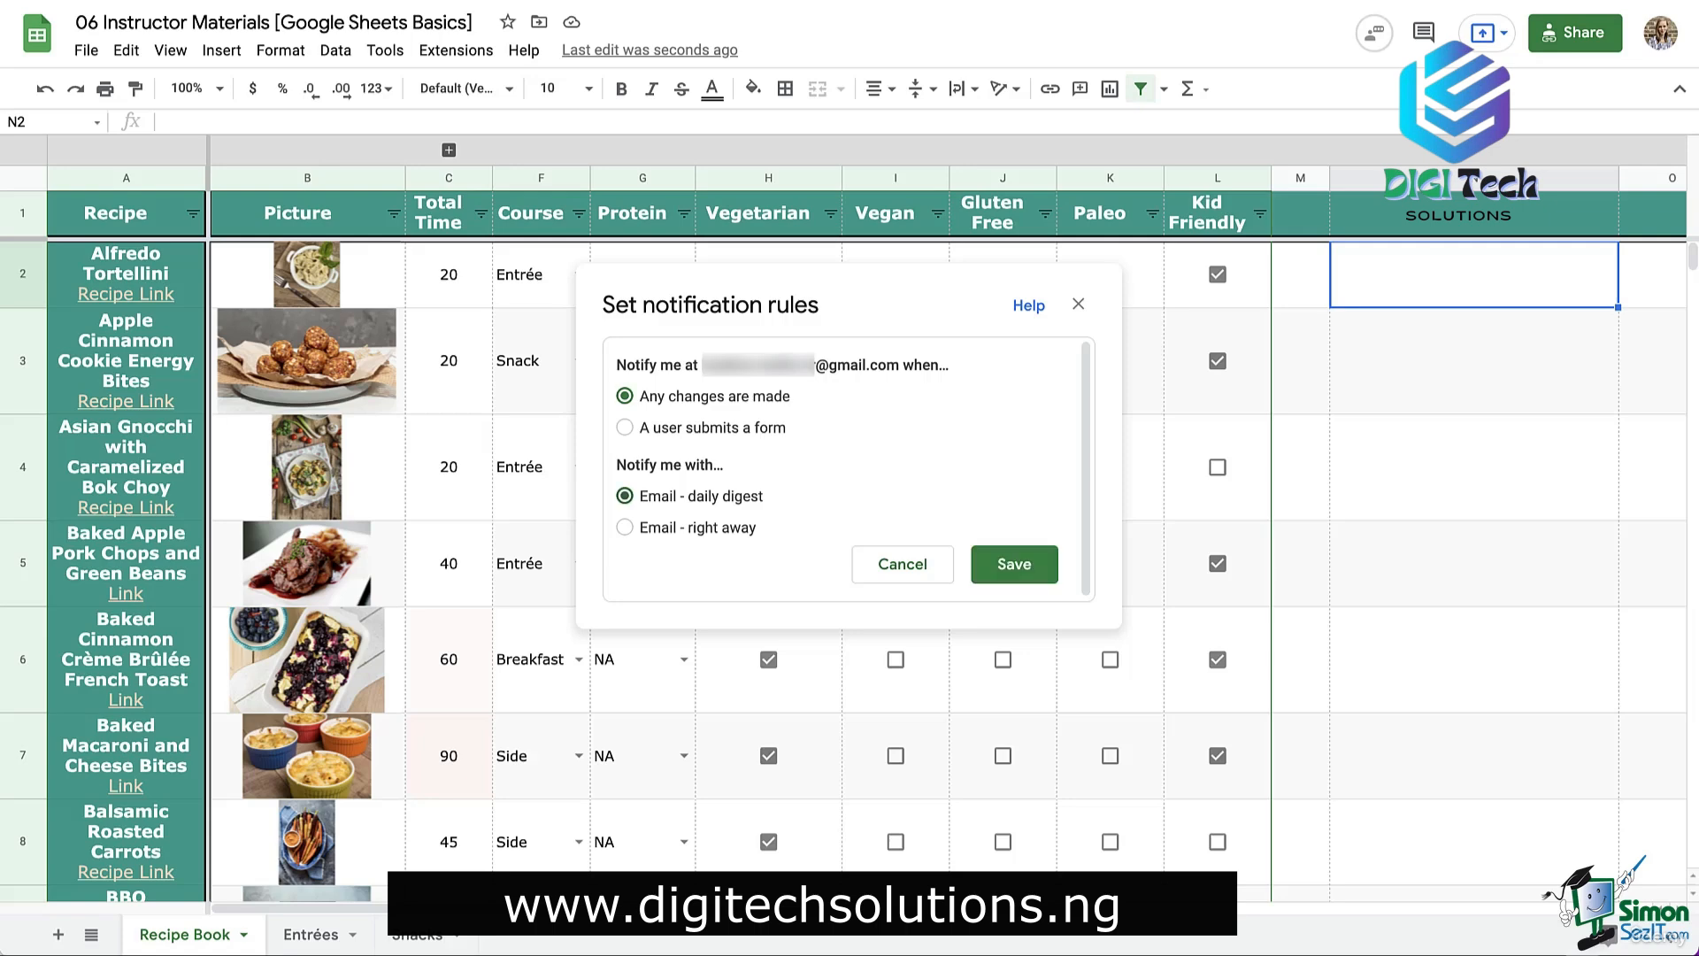
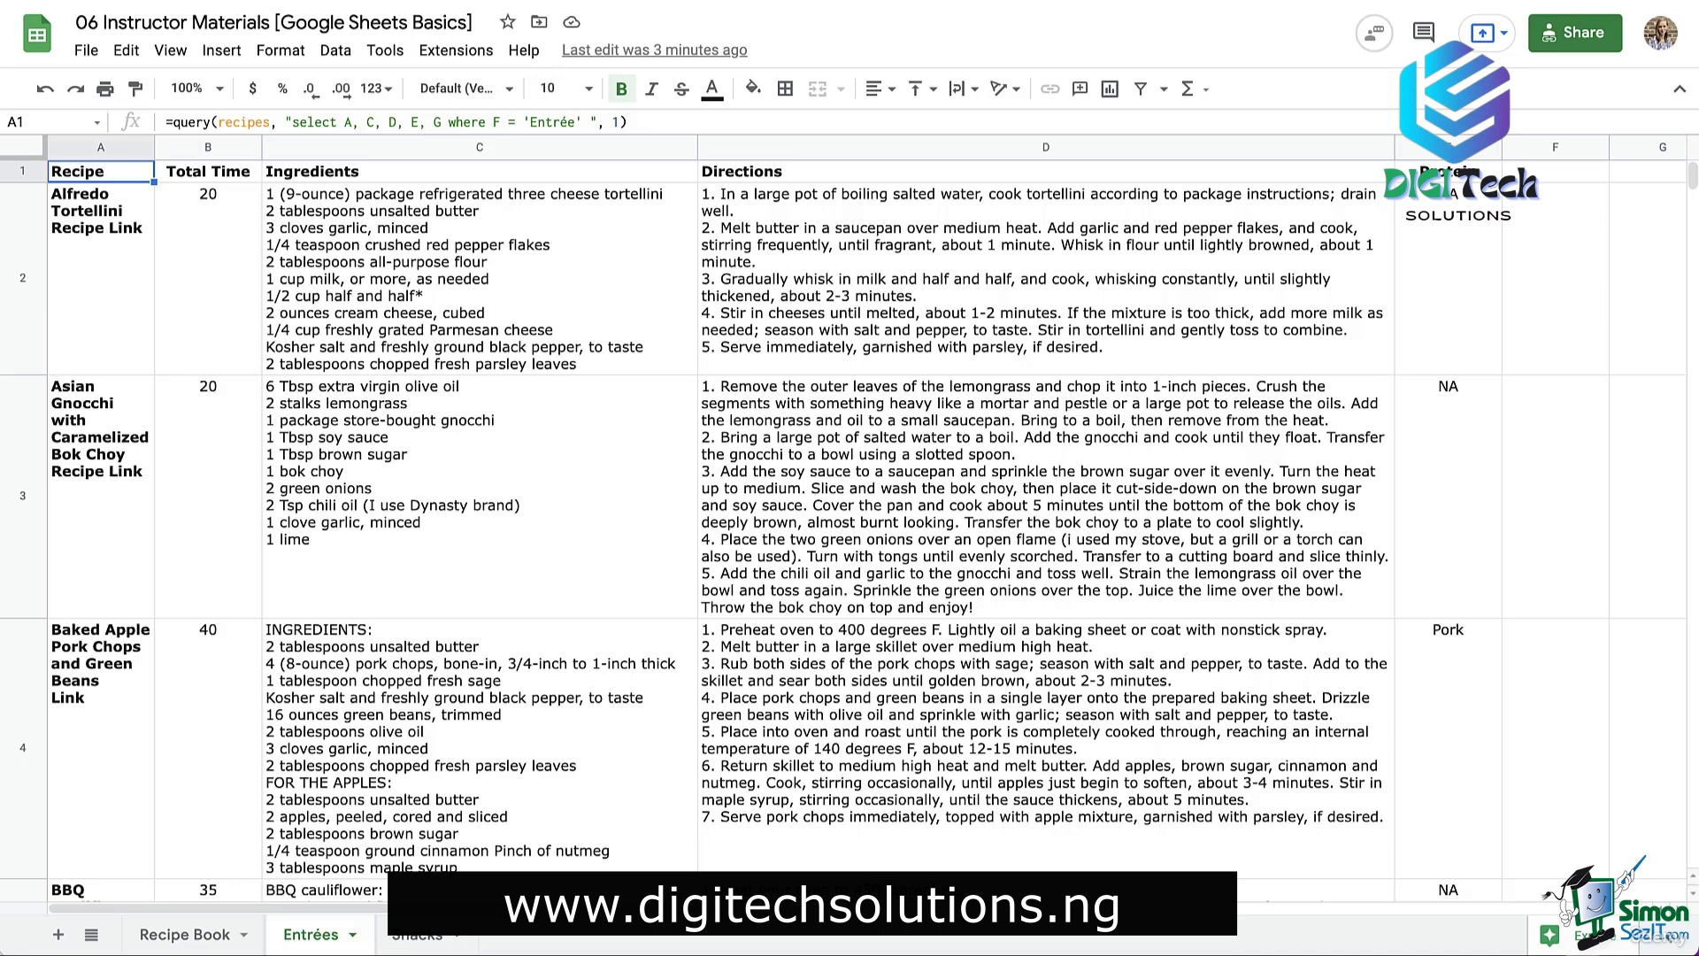
Step: Start a protected range for cell A1 of the Entrées sheet with the description "Entrée Query A1 LOCKED"
right_click(129, 173)
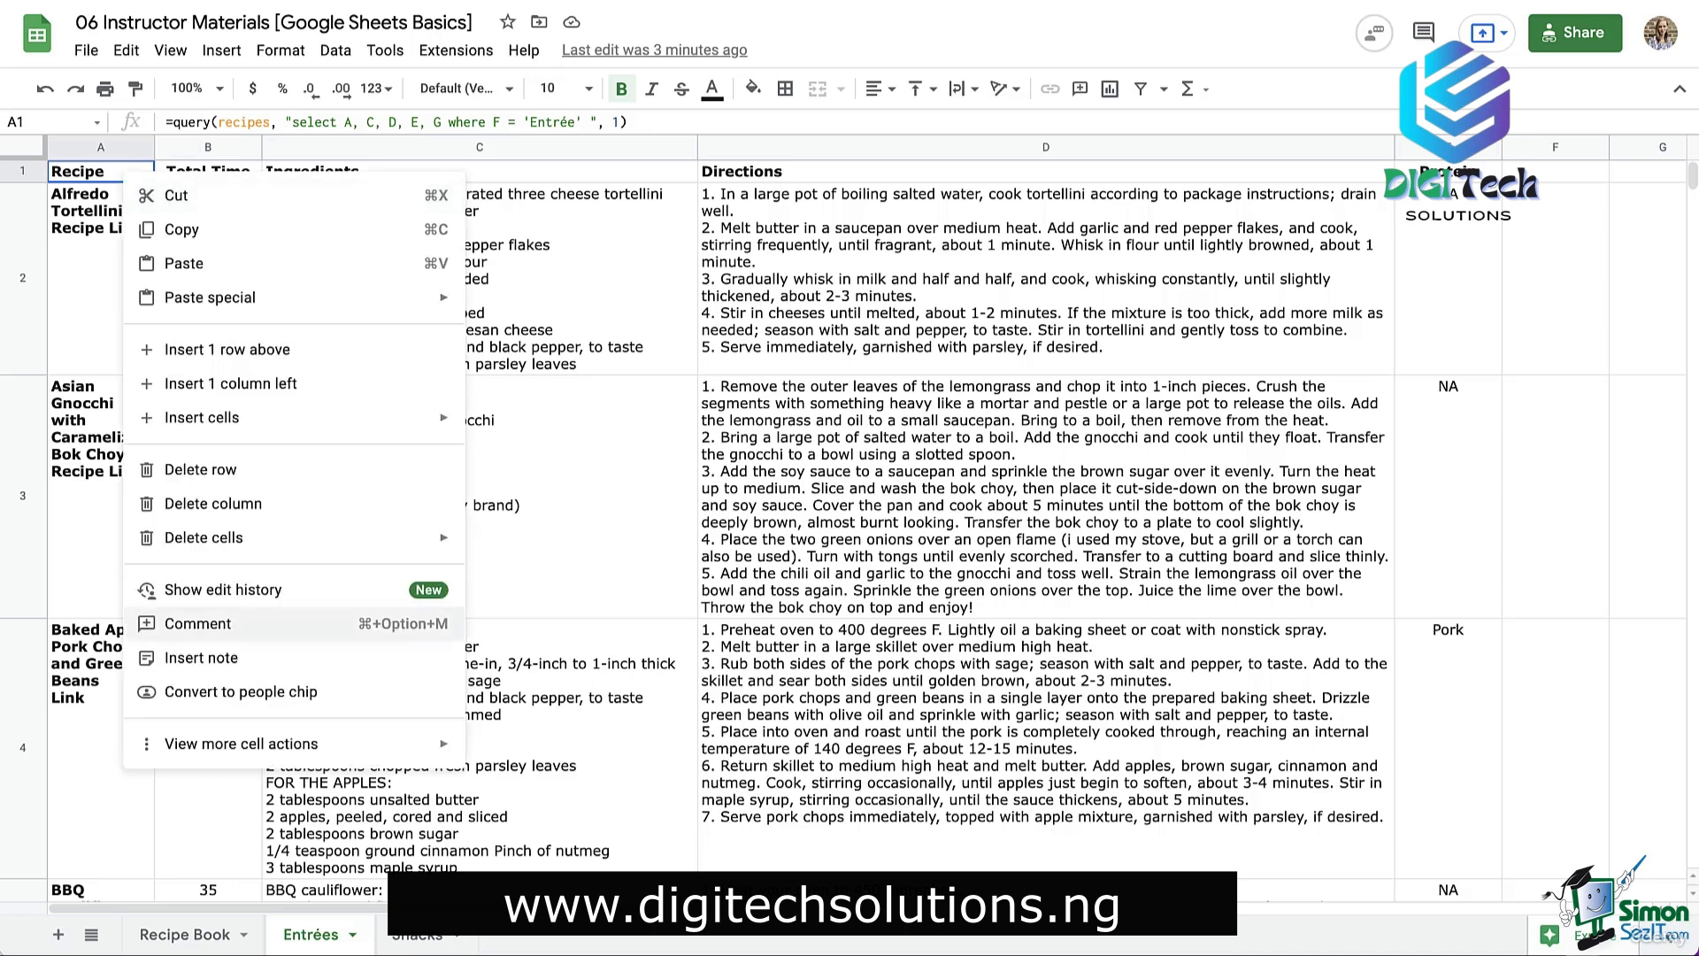
mouse_move(240, 744)
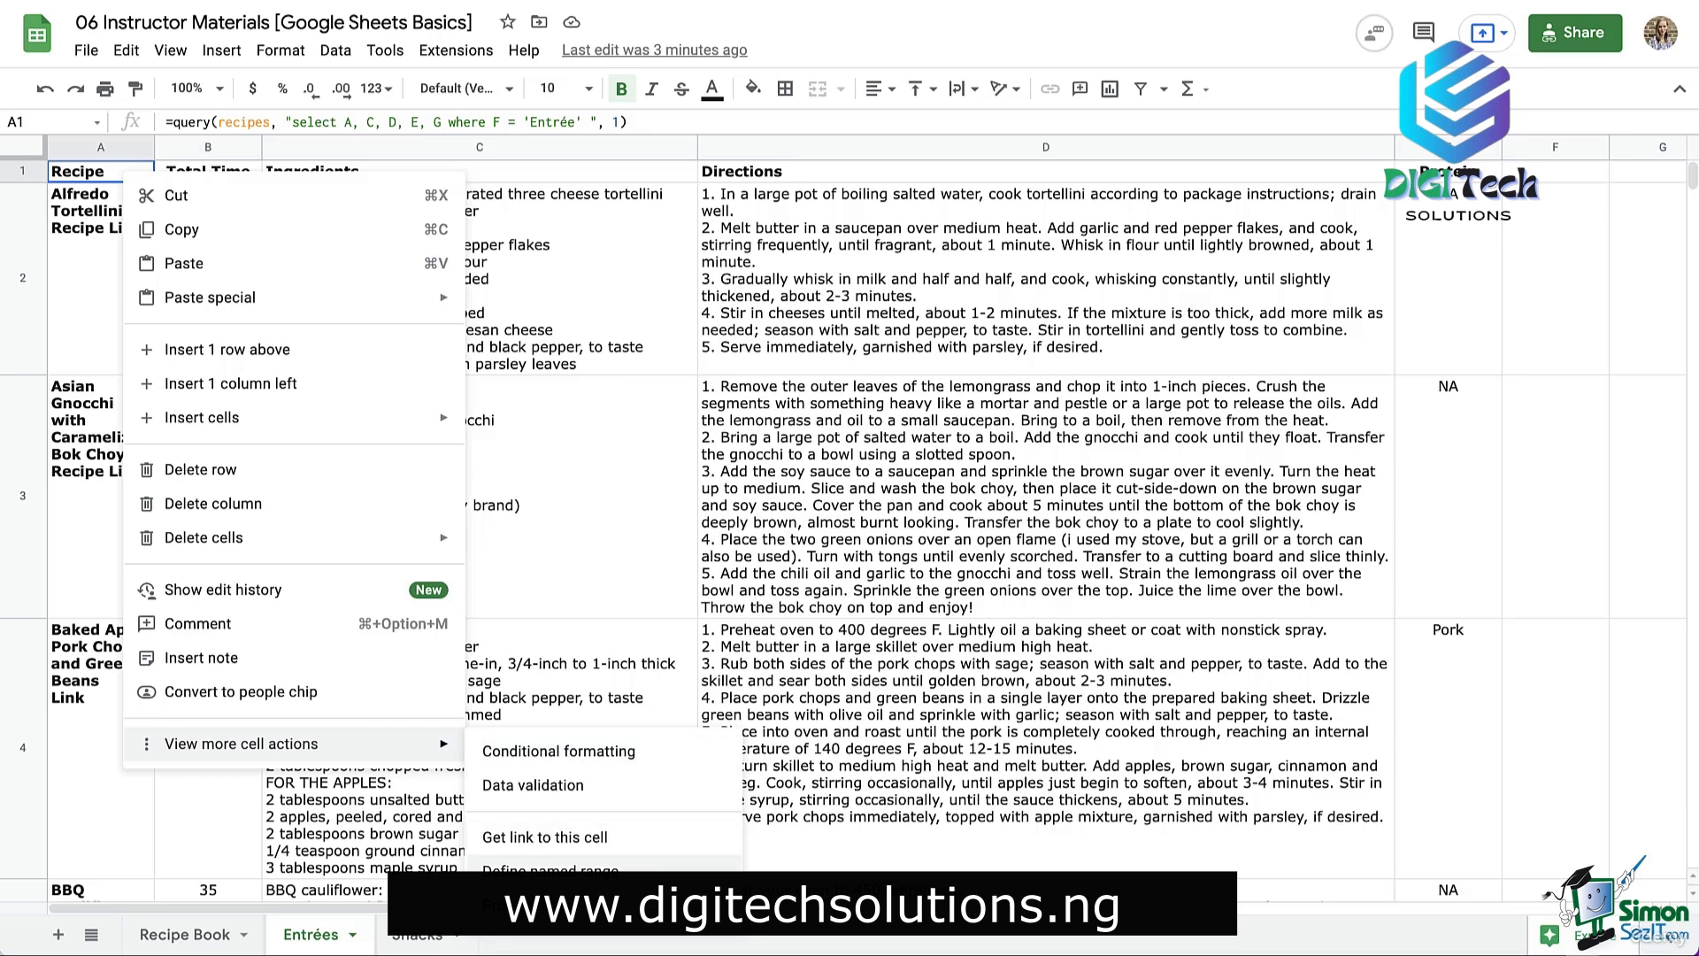
left_click(531, 904)
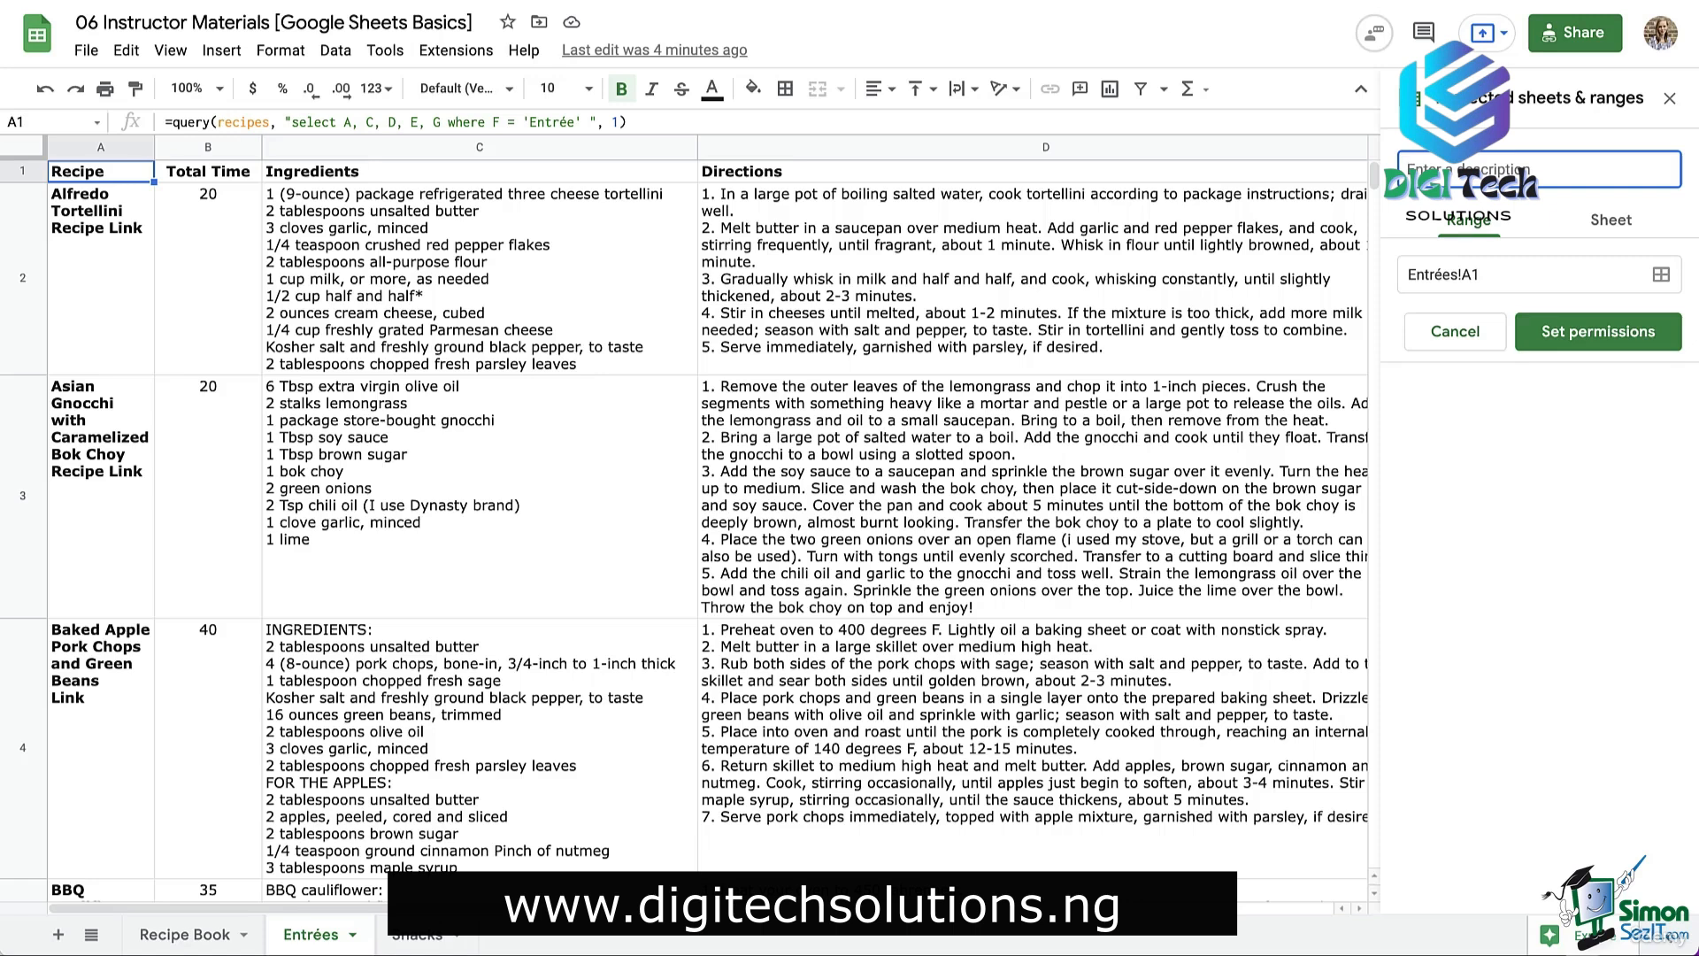
type("H")
type("ntr")
type("ée Query")
type(" A1")
type(" LOCKED")
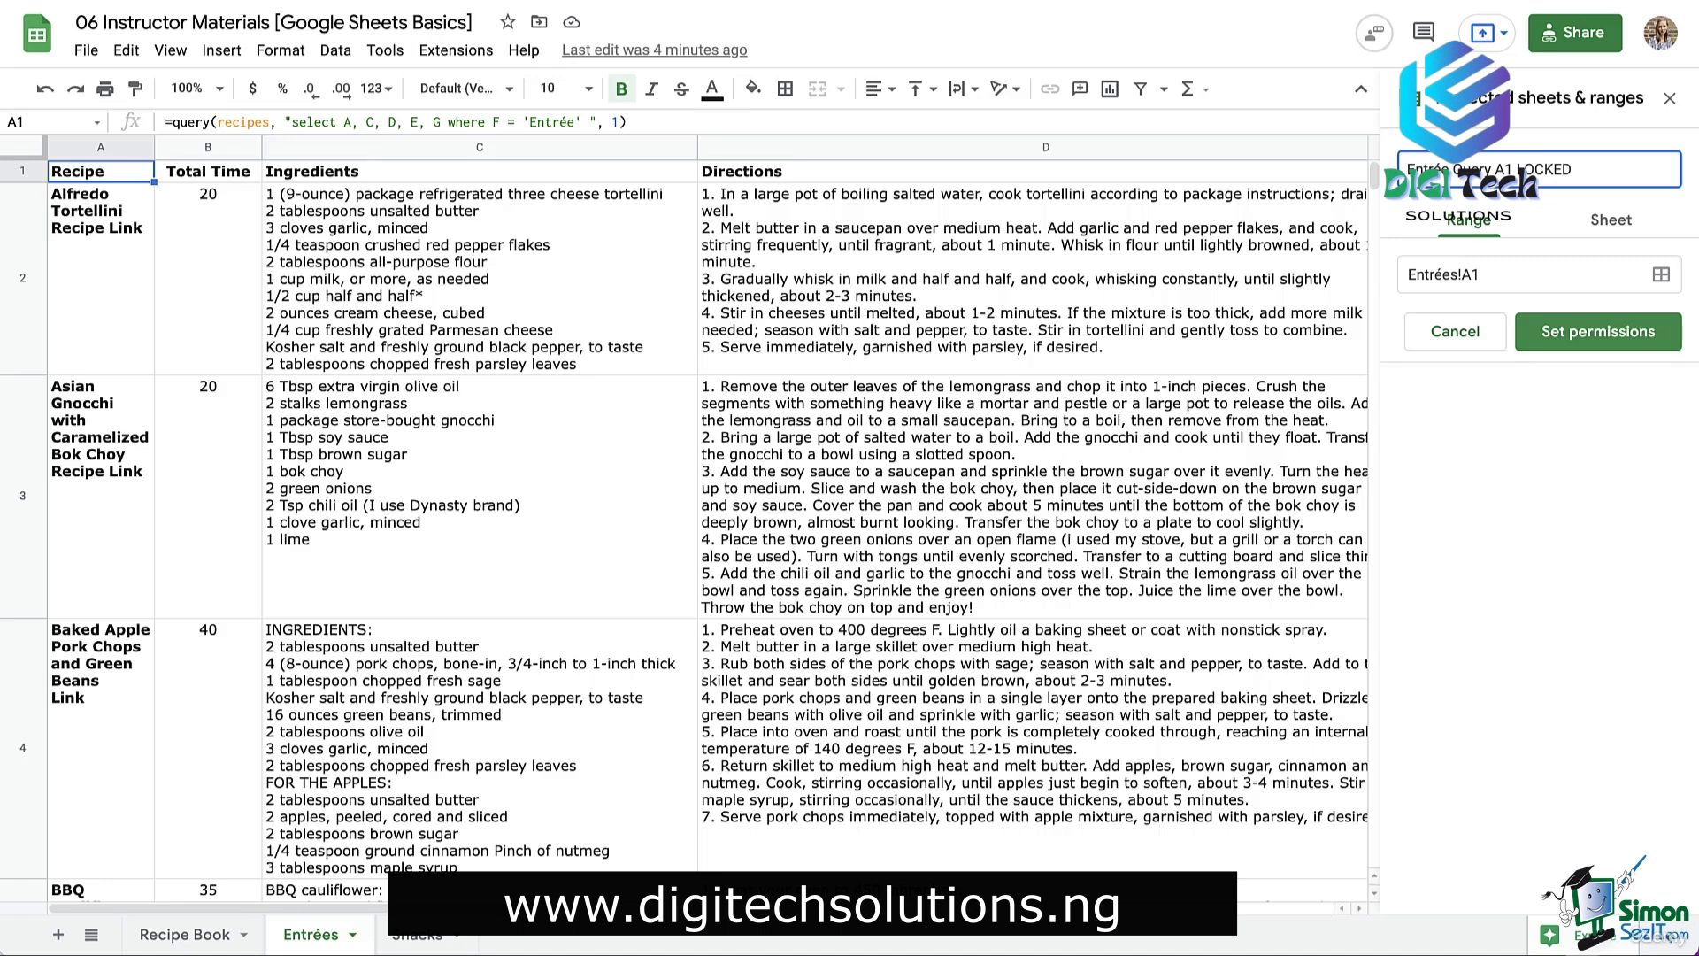
Step: Restrict editing of the protected A1 range to the owner by removing the other collaborator's edit permission
left_click(1597, 331)
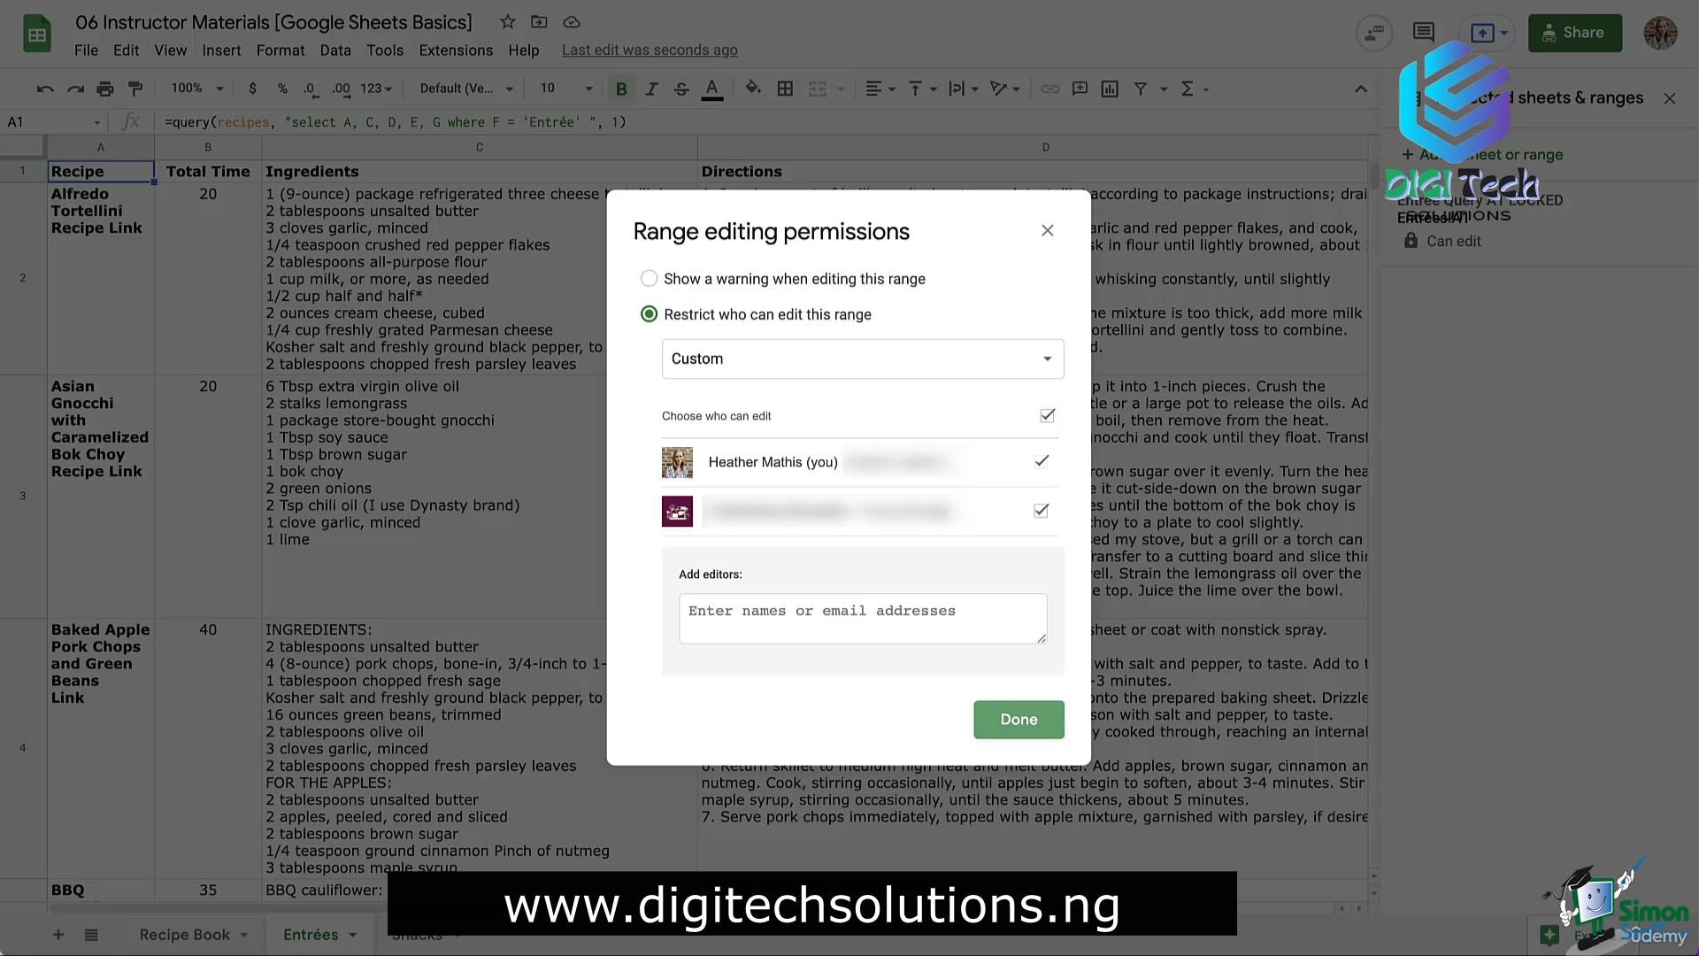
left_click(1041, 510)
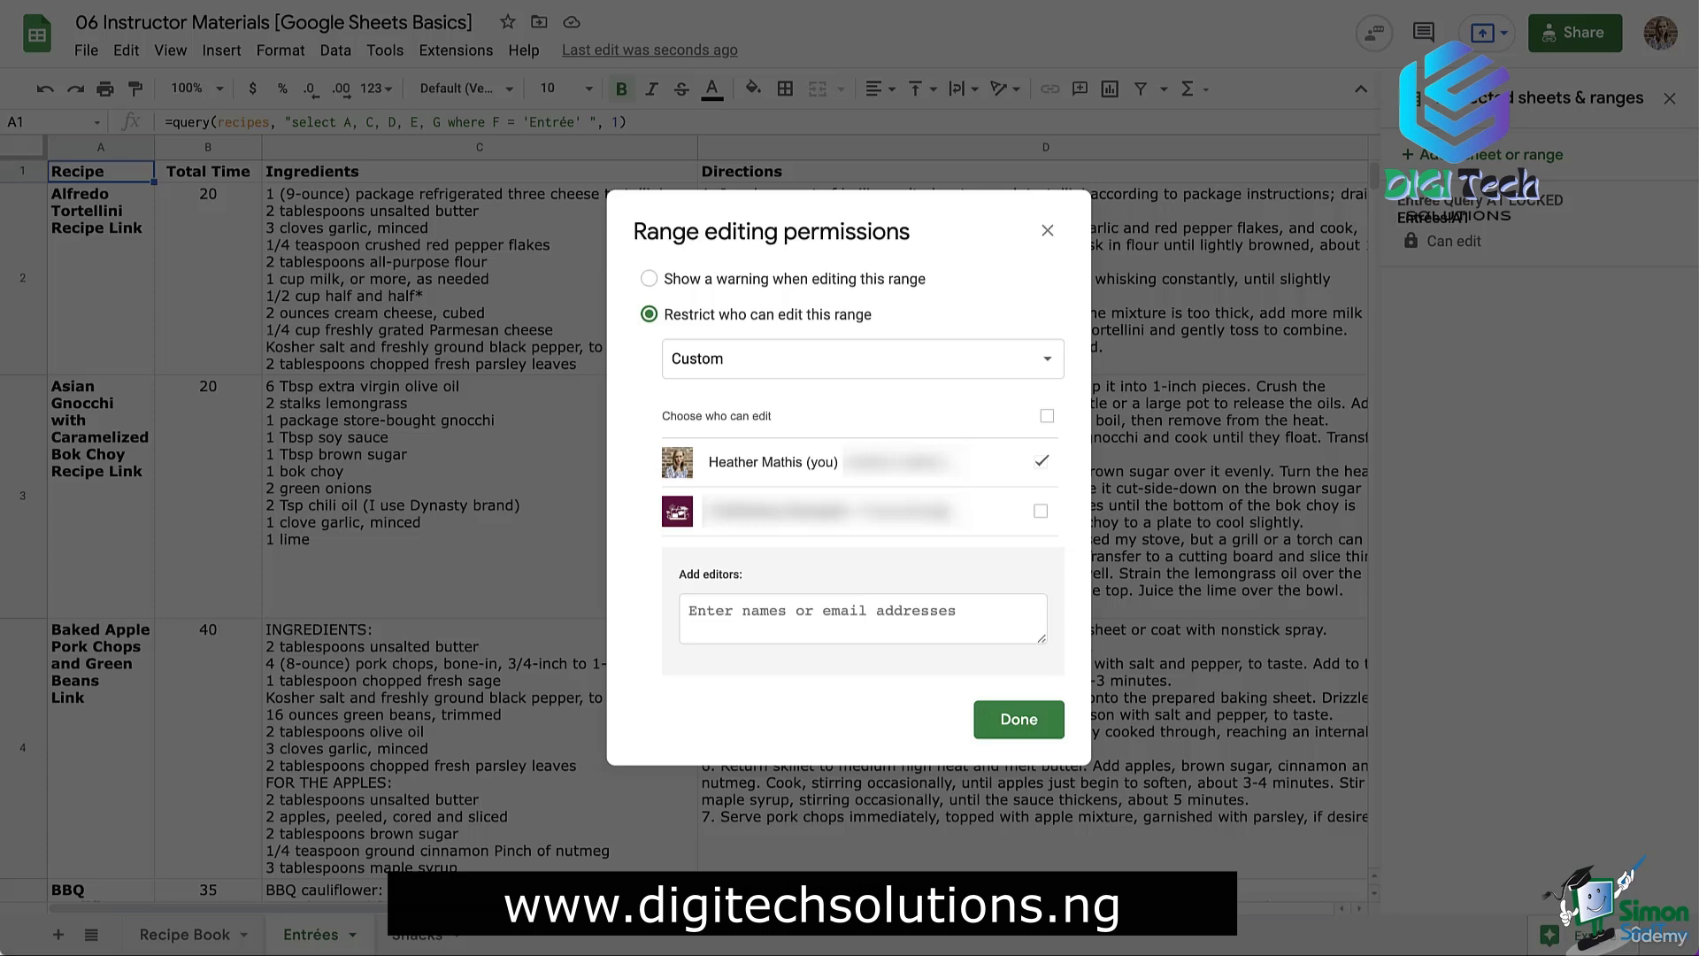
left_click(1018, 719)
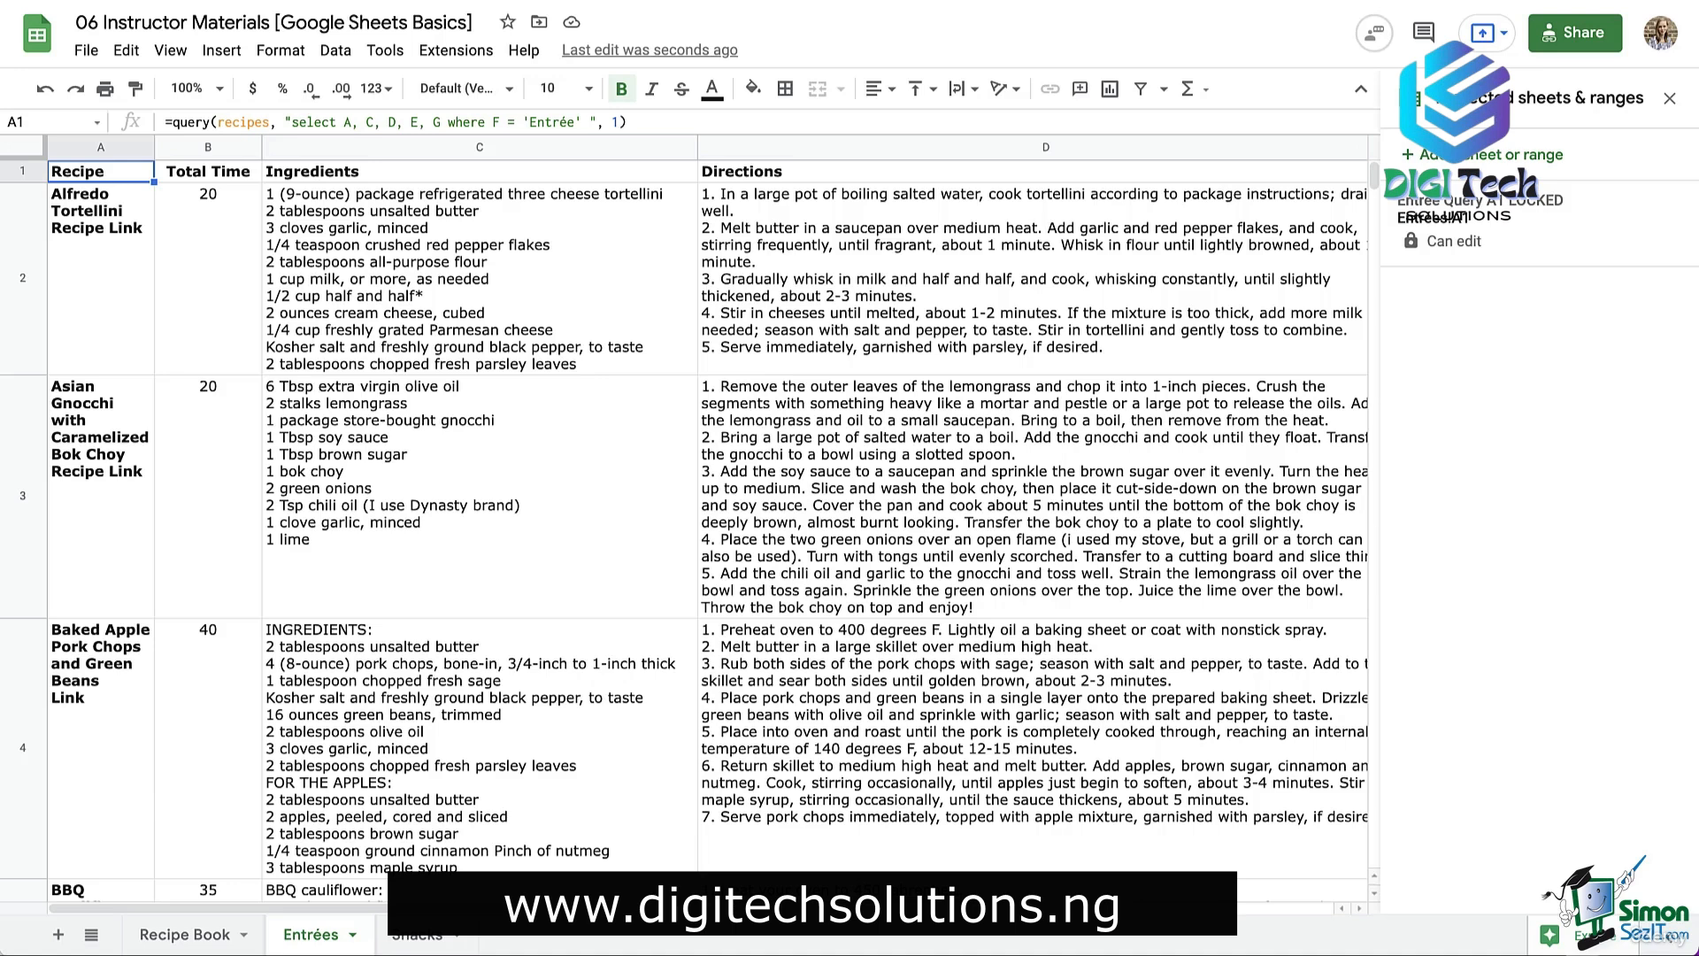
Step: Try to set up protection for the whole Recipe Book sheet except cell A1, without saving it
left_click(352, 934)
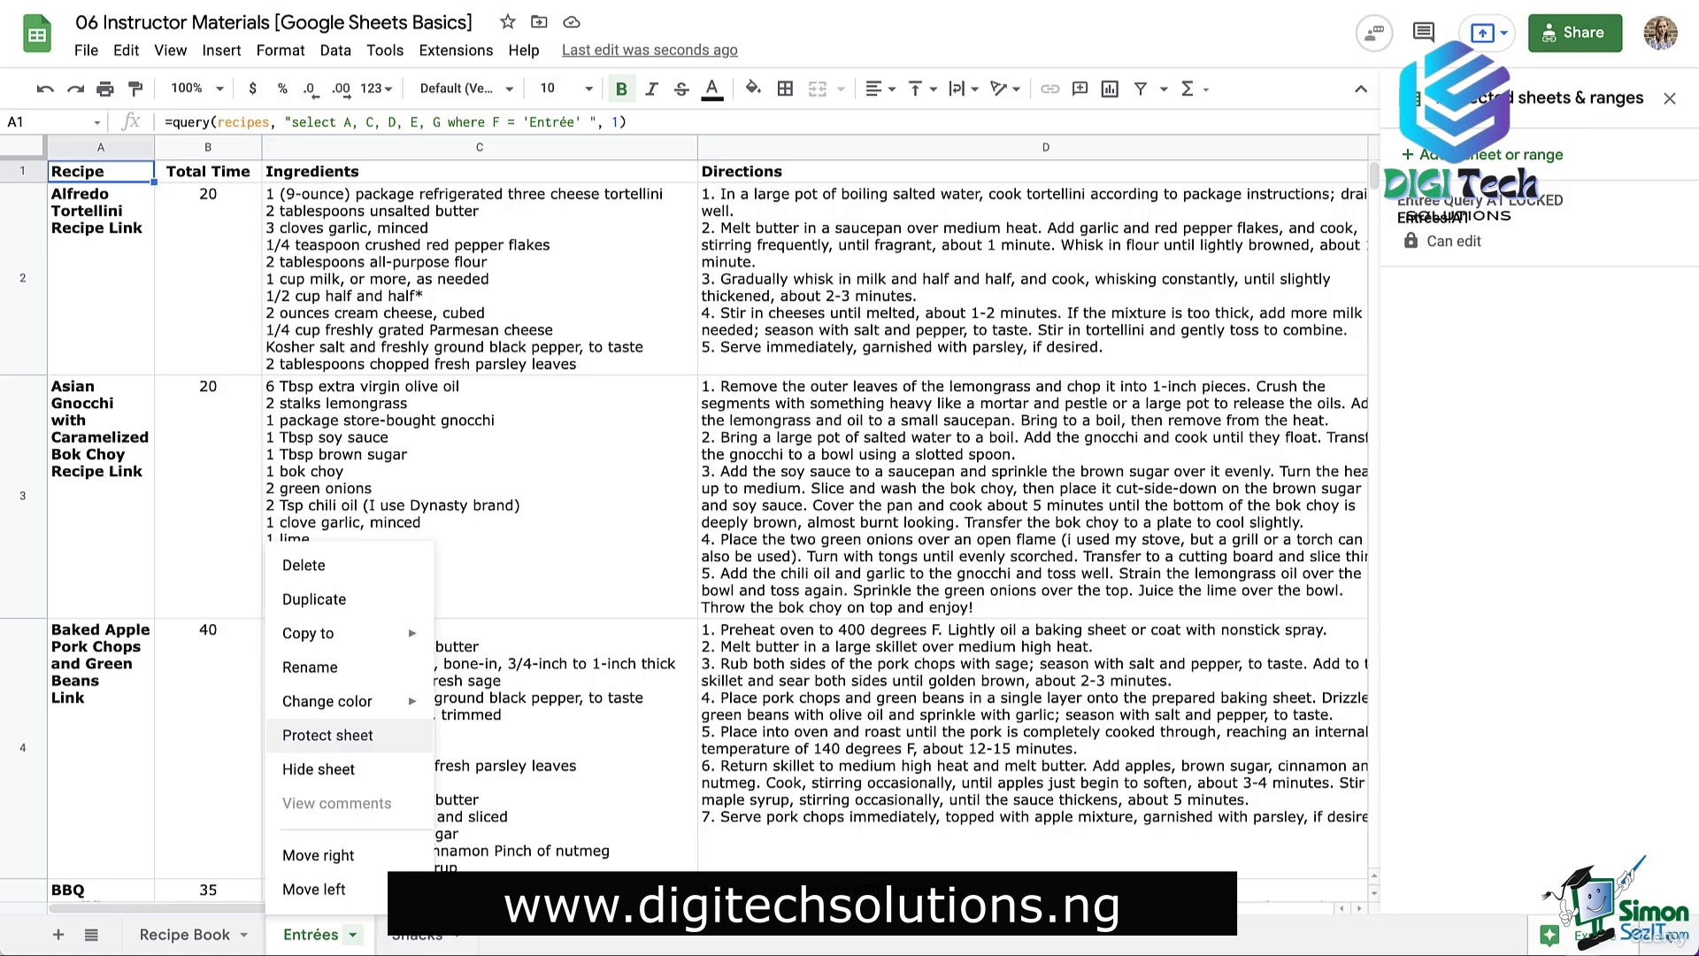
key("Escape")
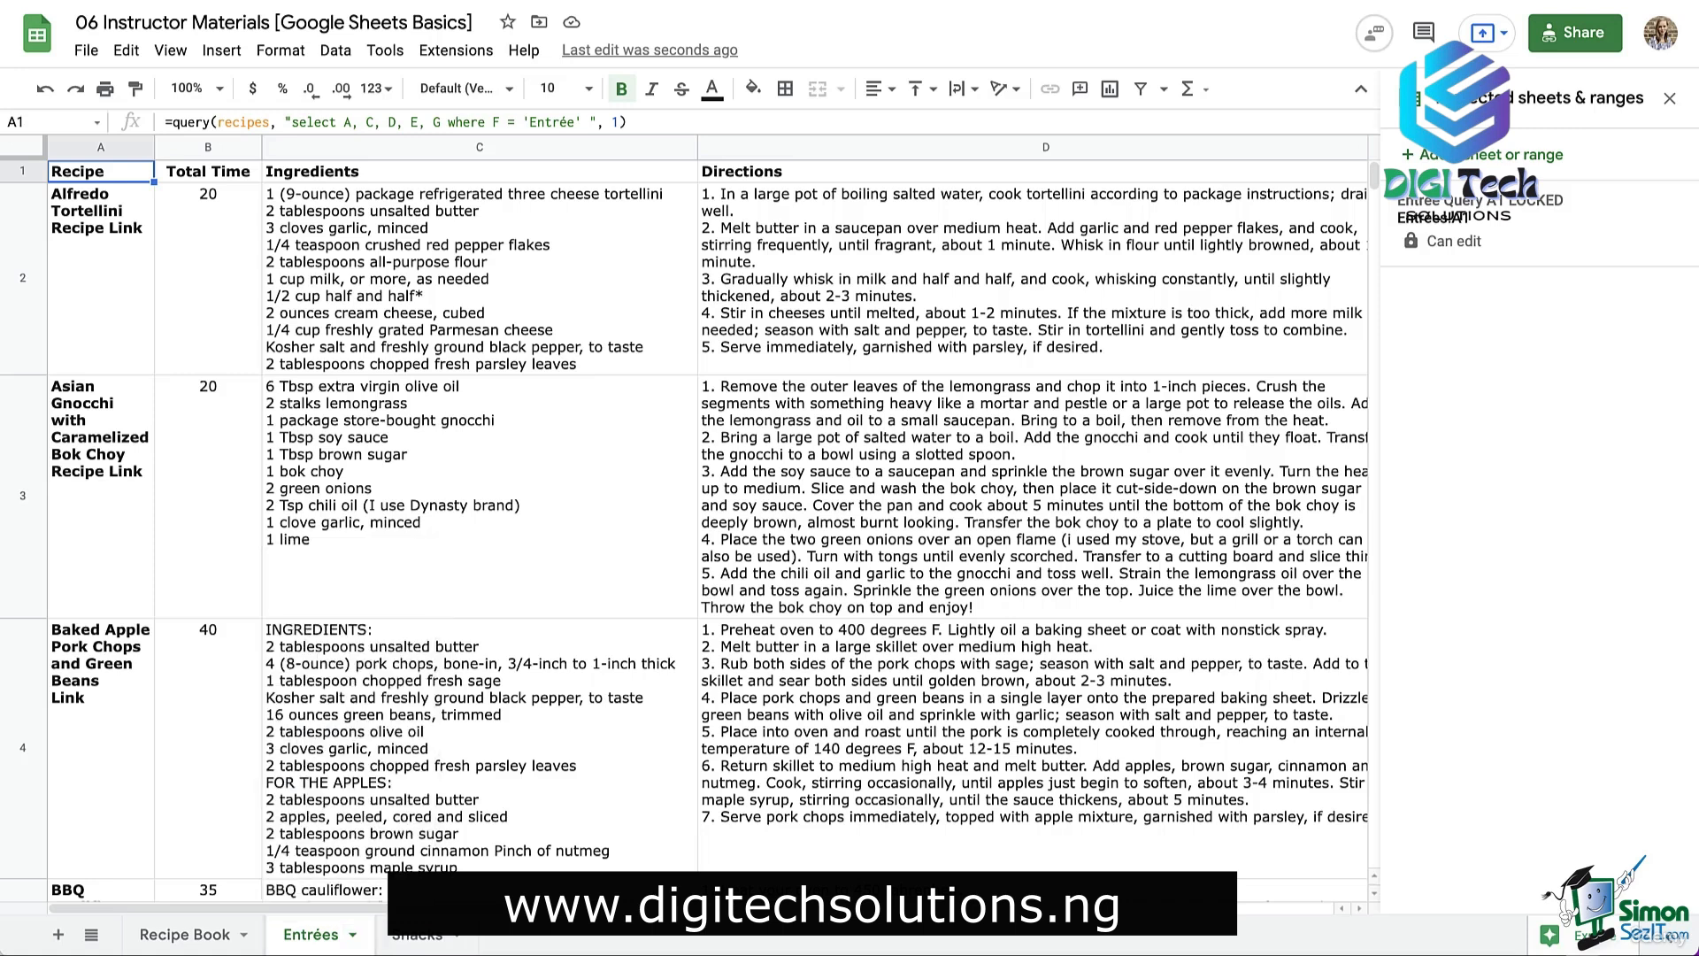
left_click(1469, 154)
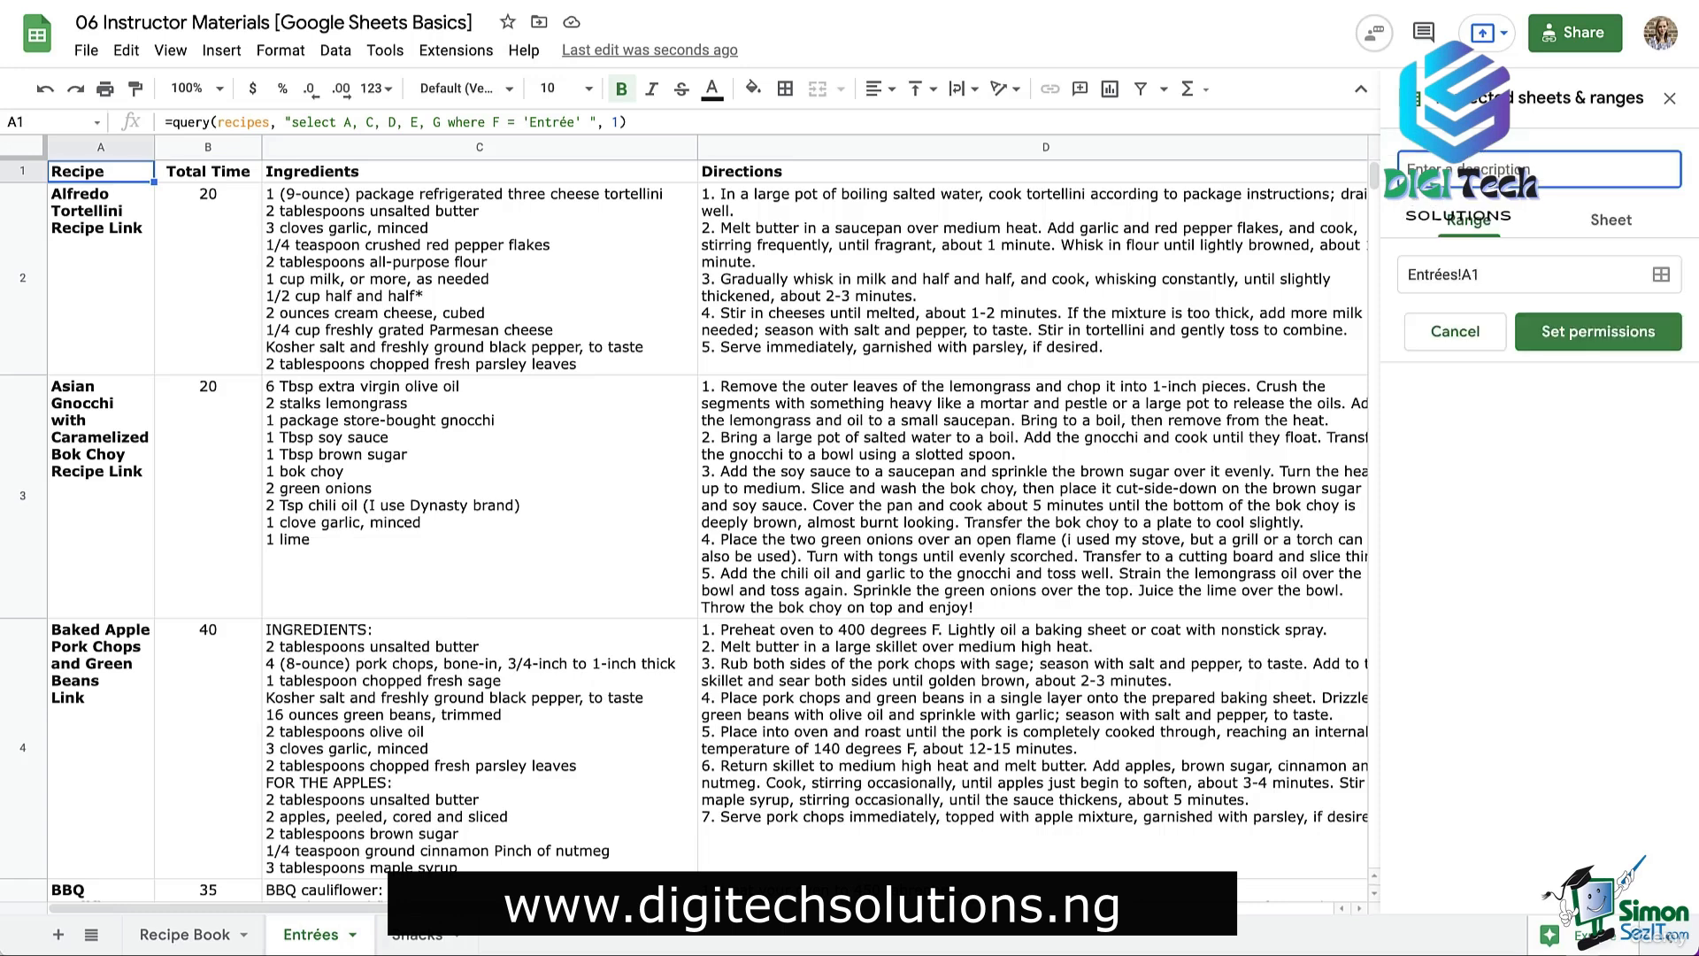
left_click(1611, 219)
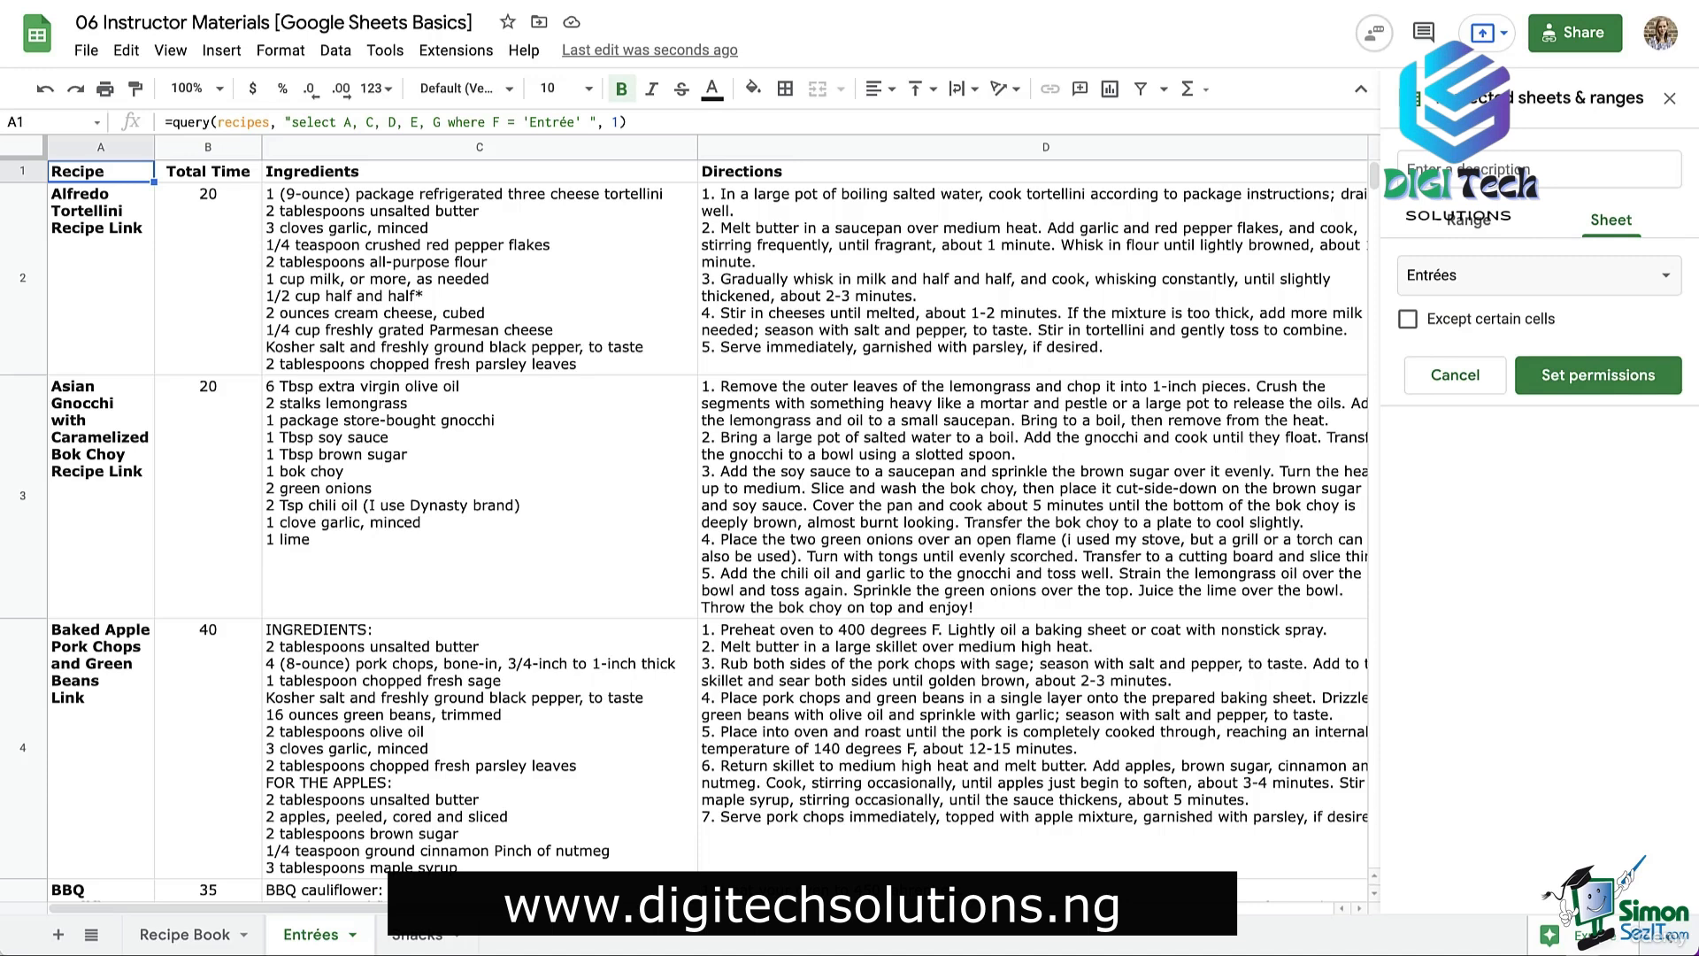
left_click(1540, 275)
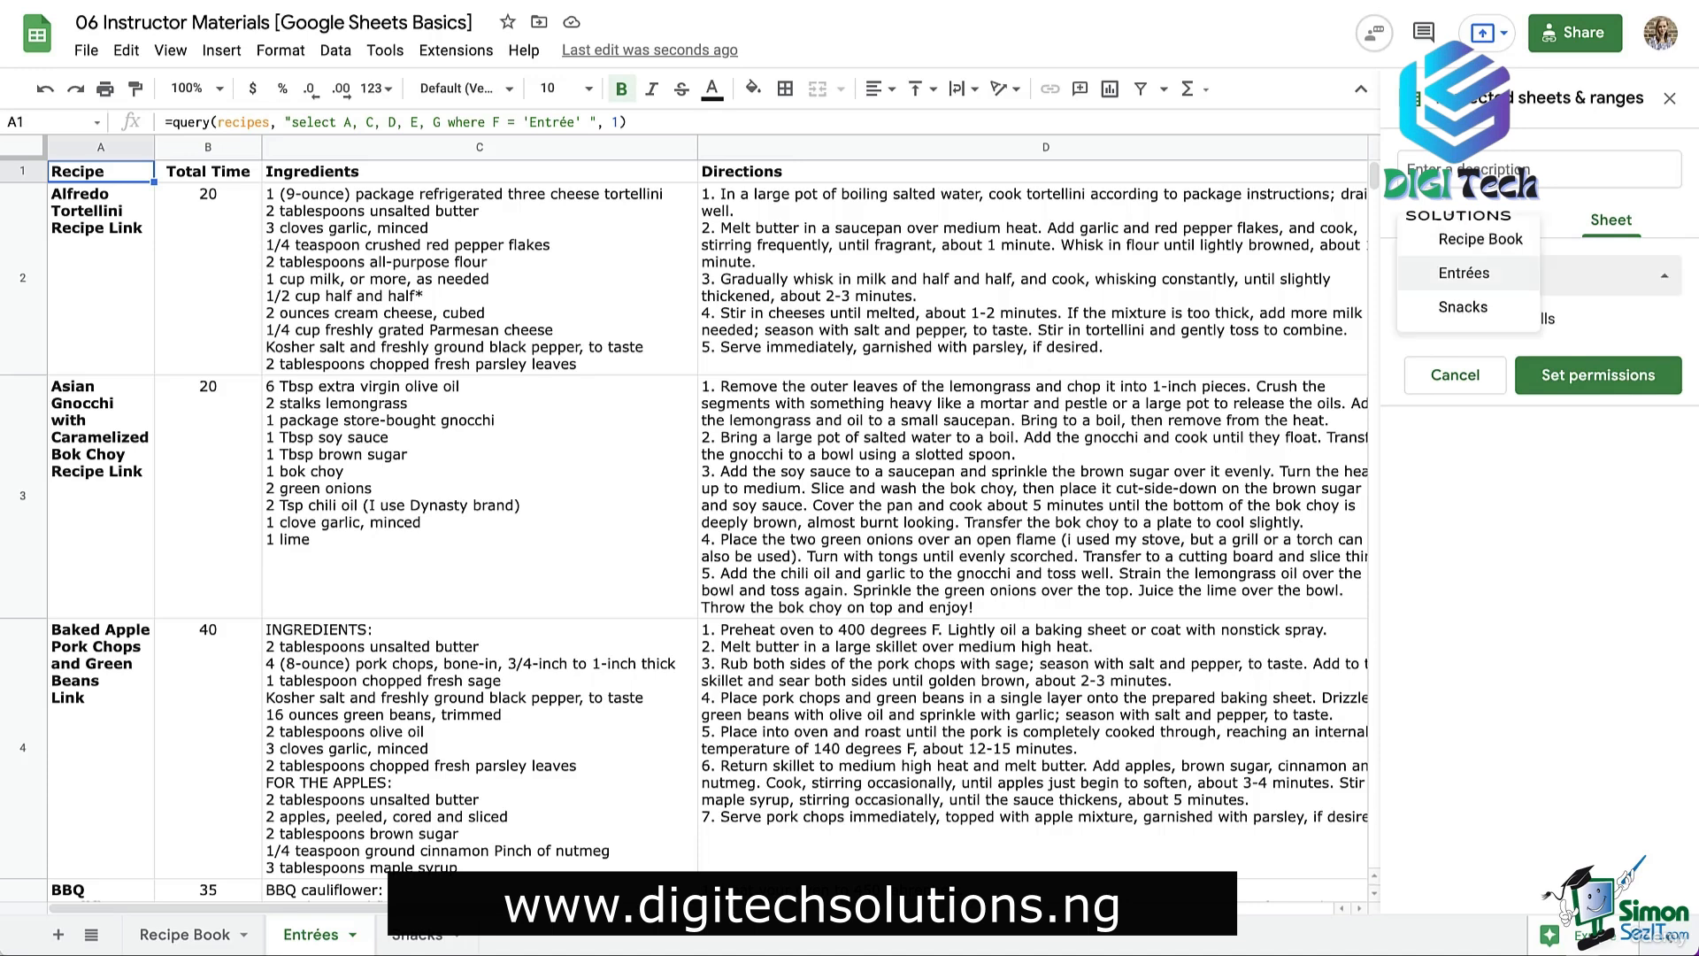
left_click(1463, 307)
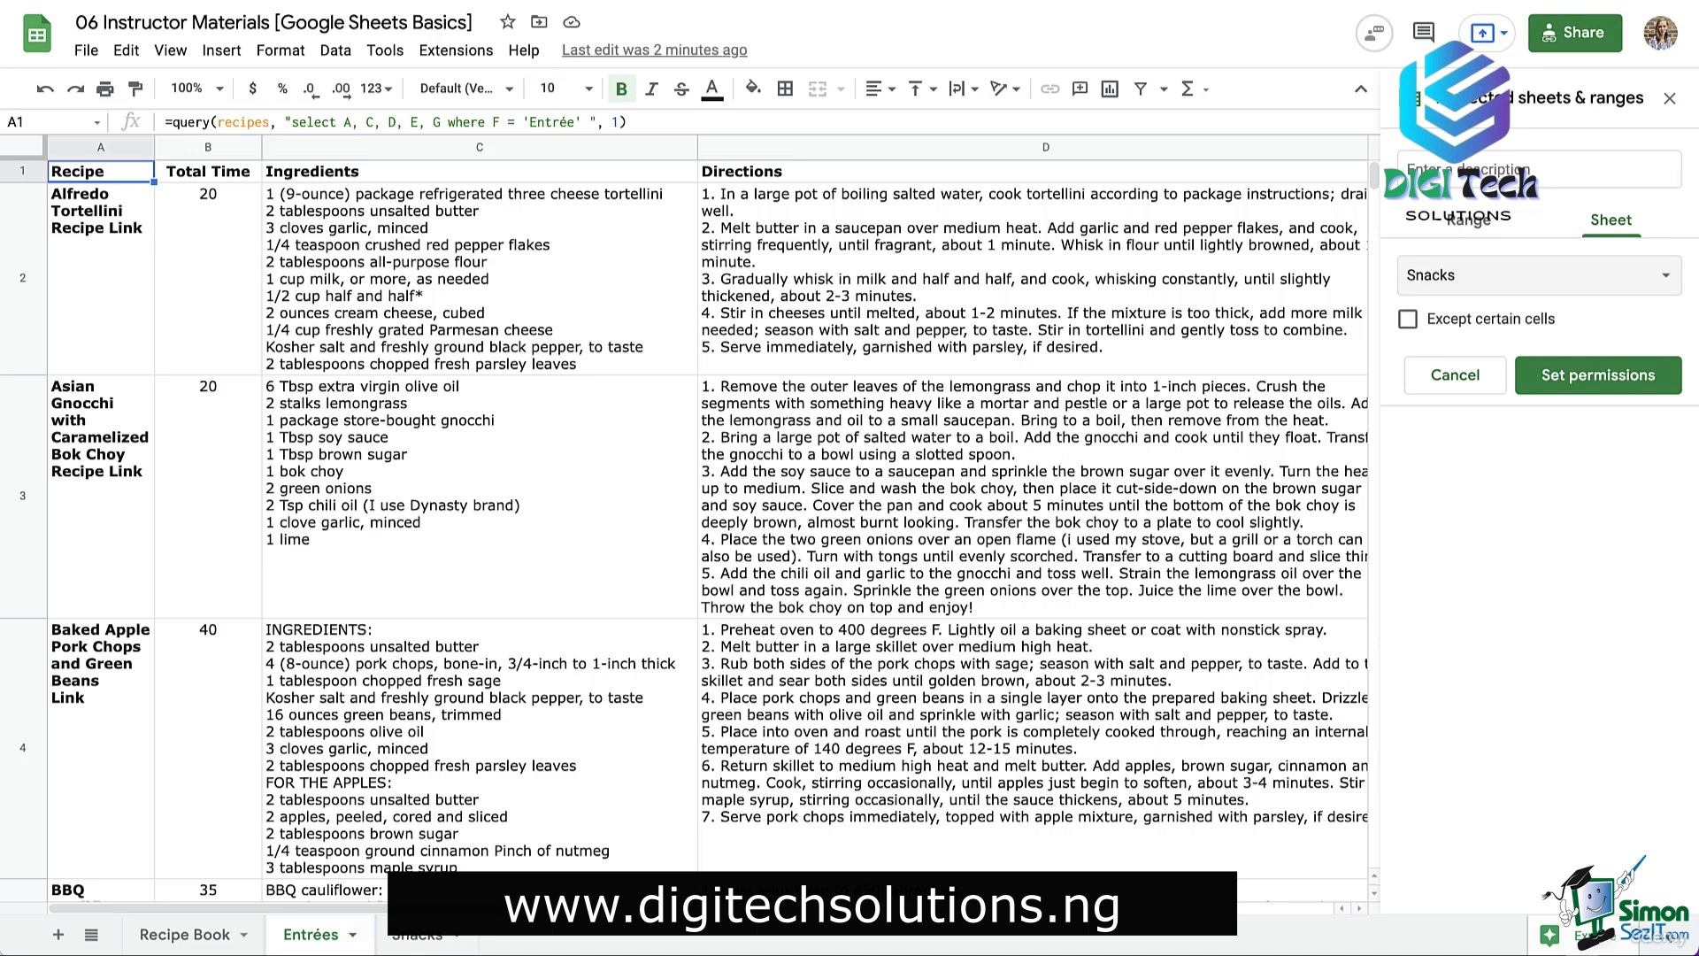
left_click(1540, 275)
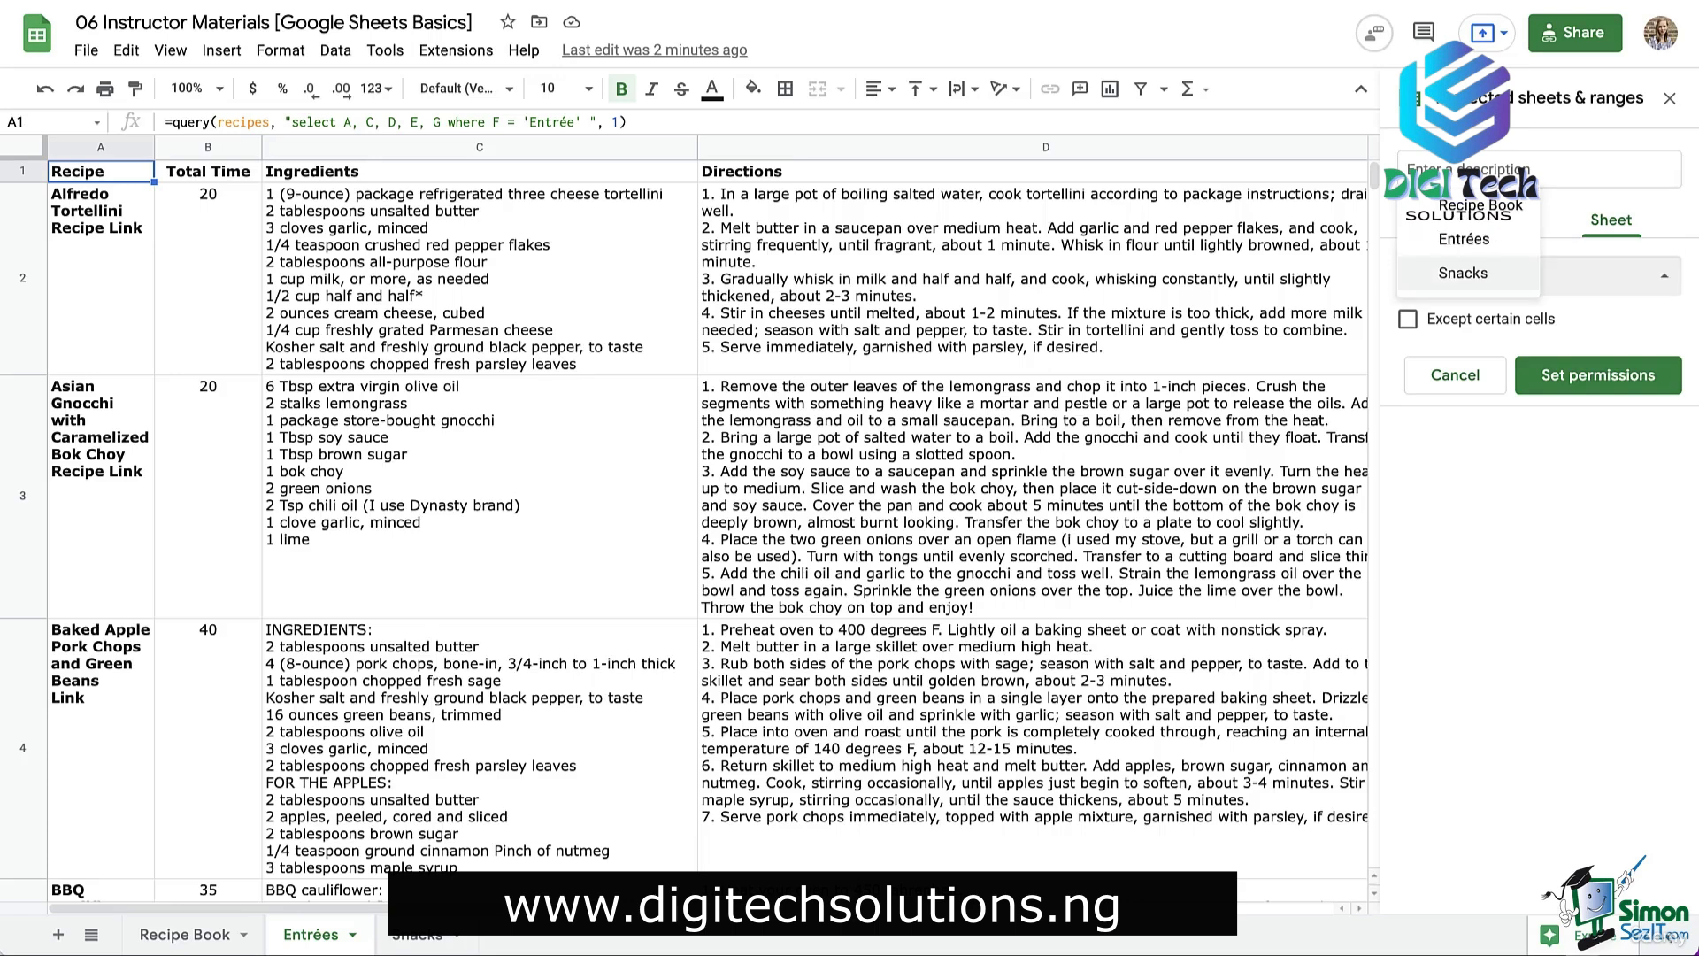
left_click(1479, 205)
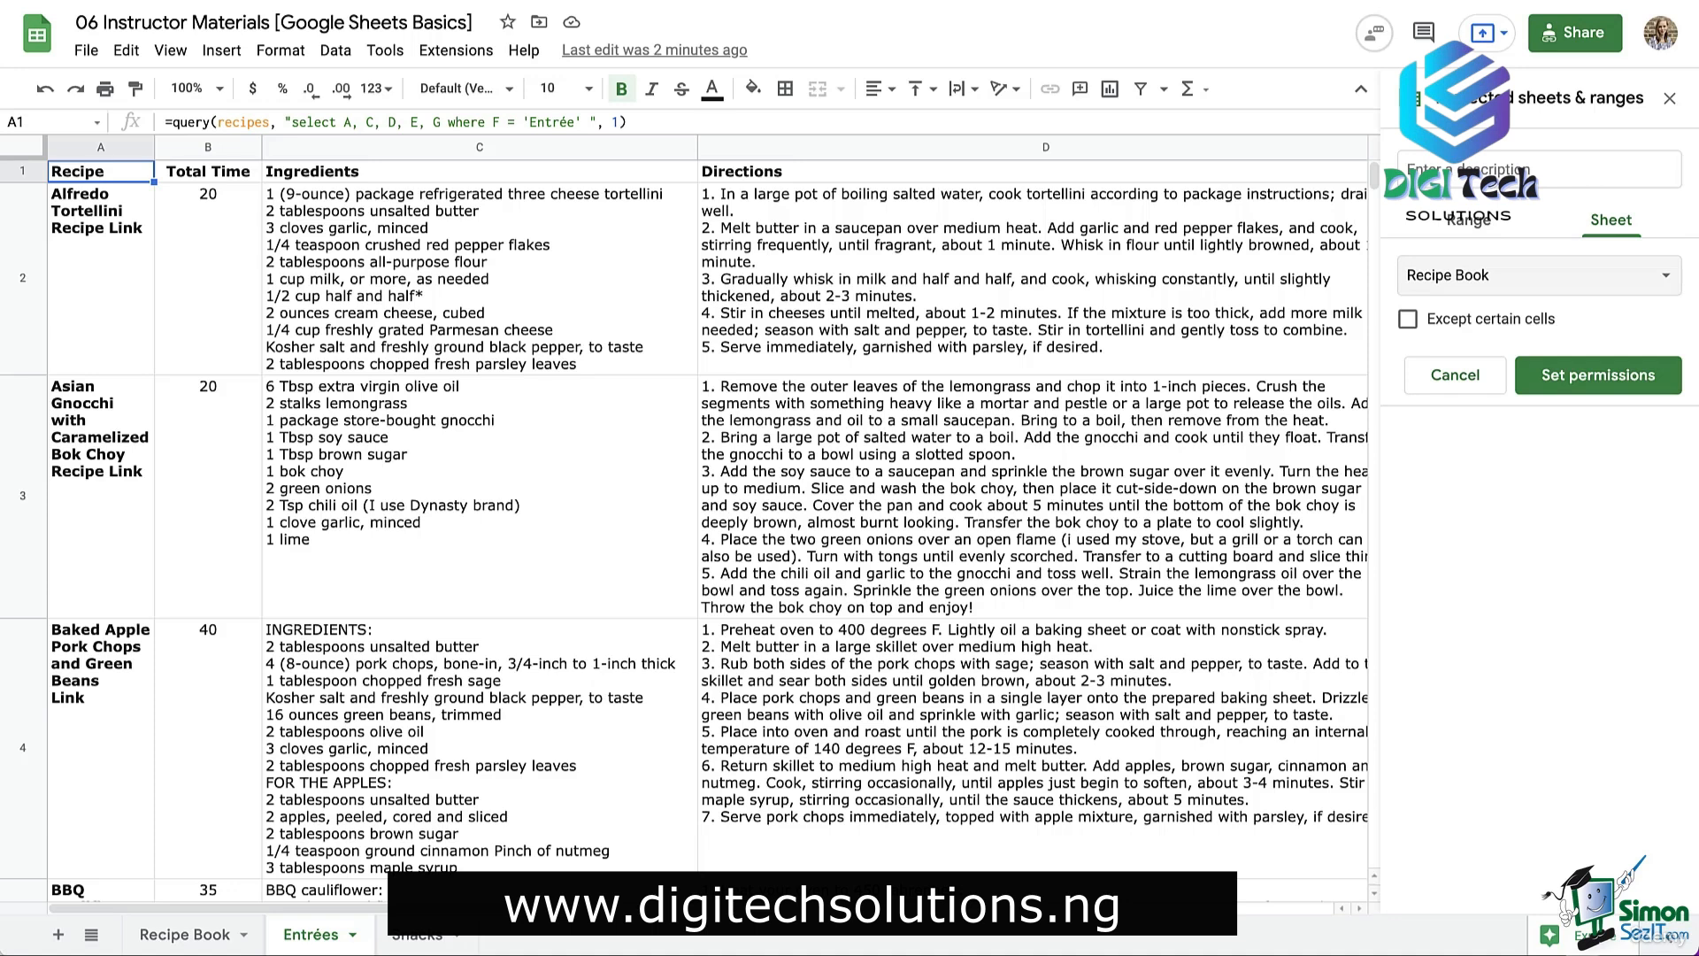
left_click(1407, 319)
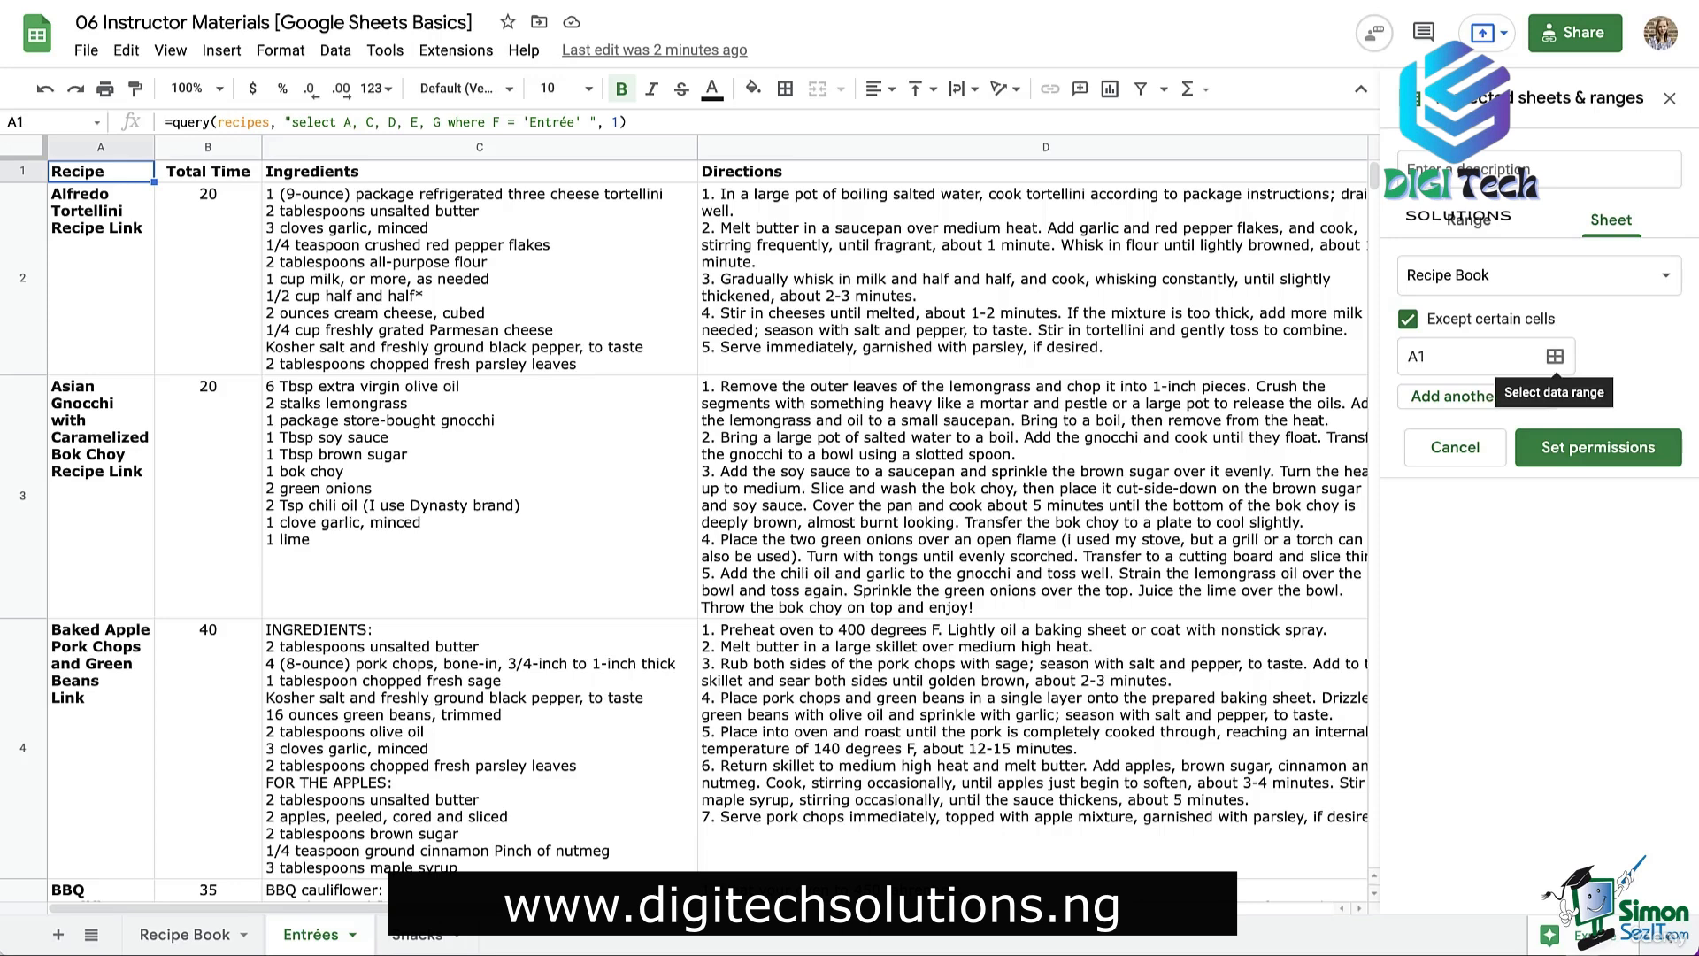
left_click(1554, 356)
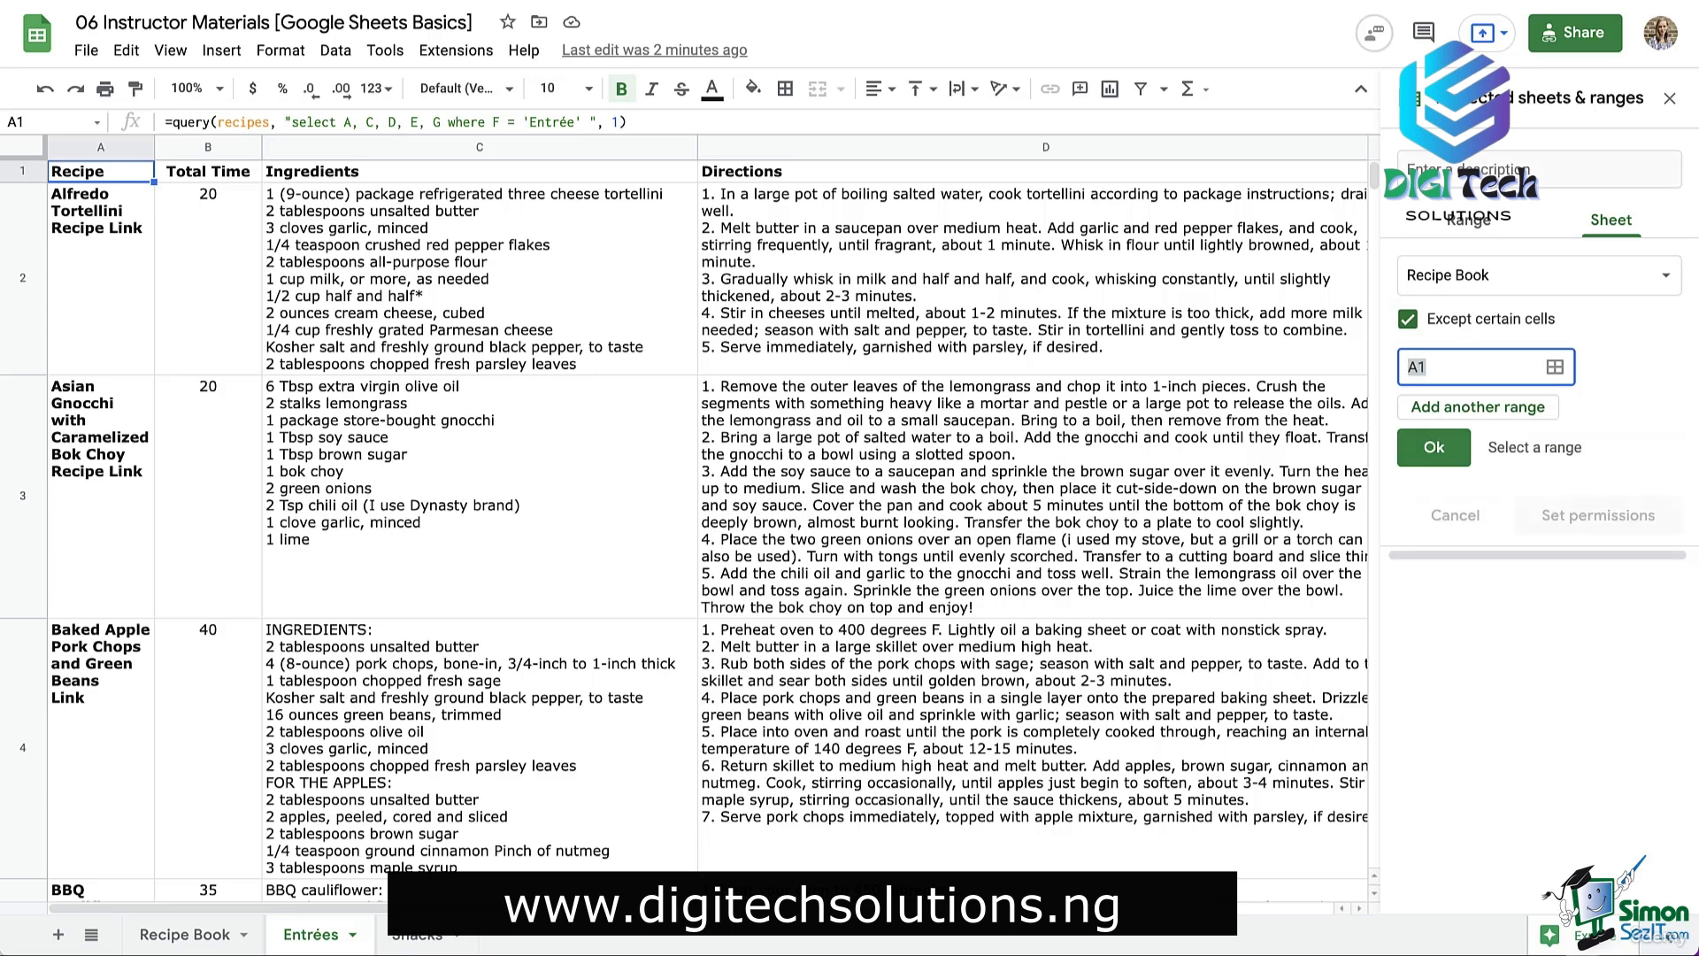
left_click(1434, 448)
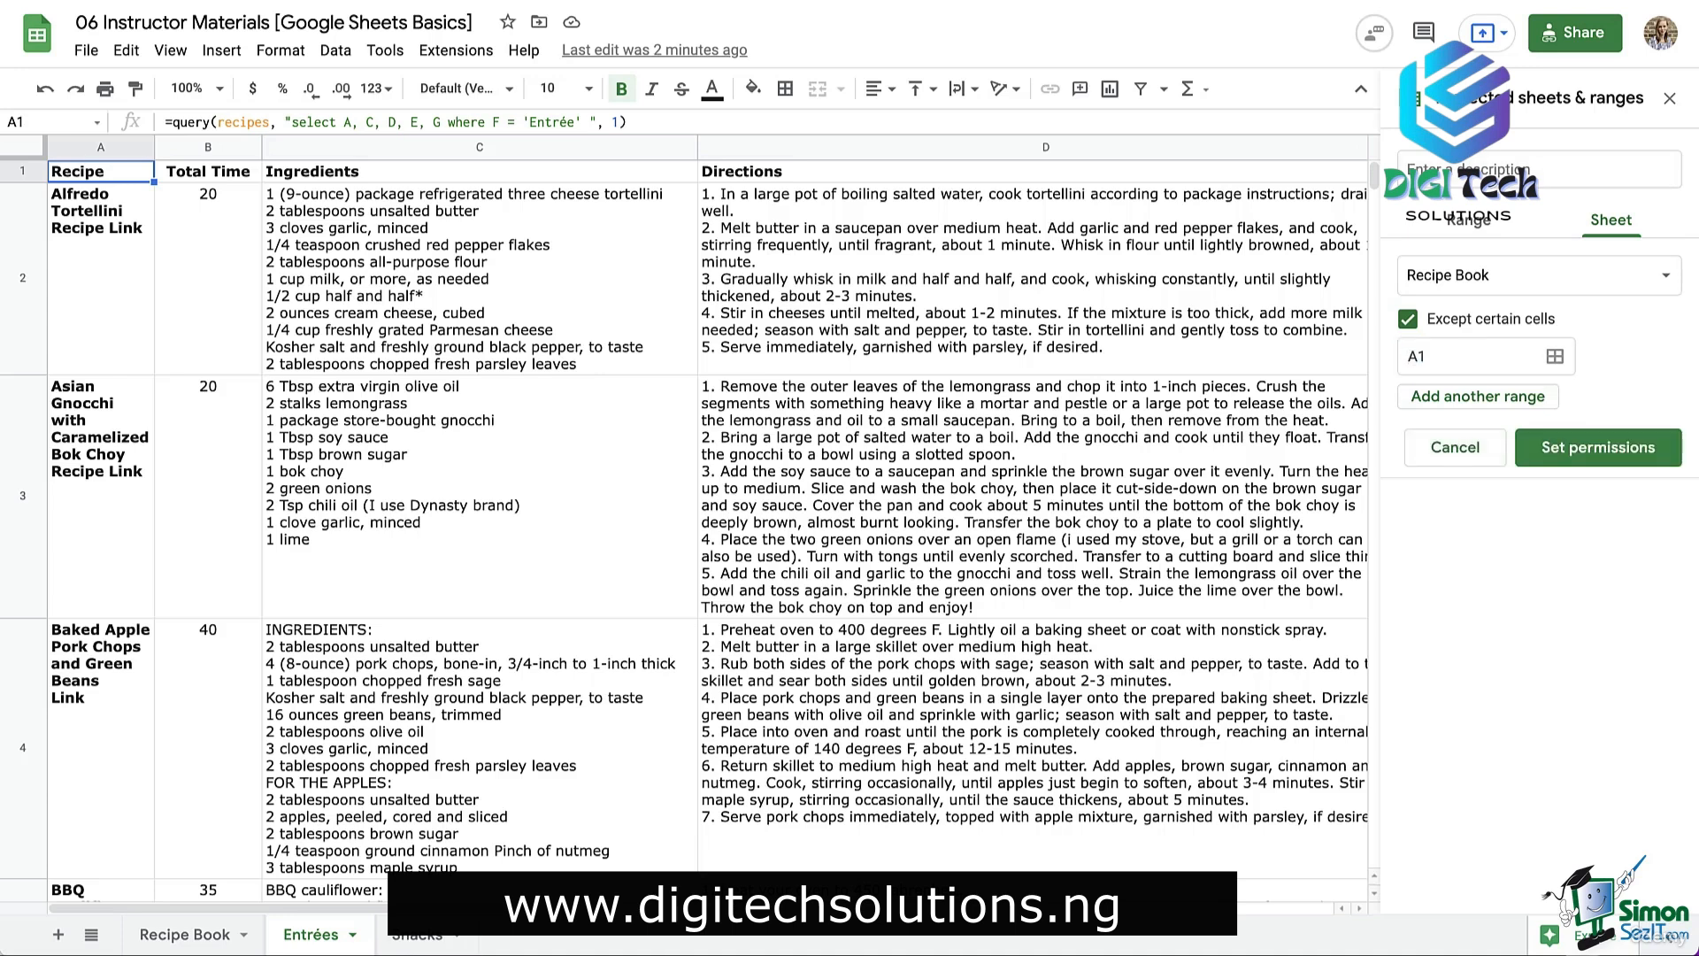
left_click(1455, 448)
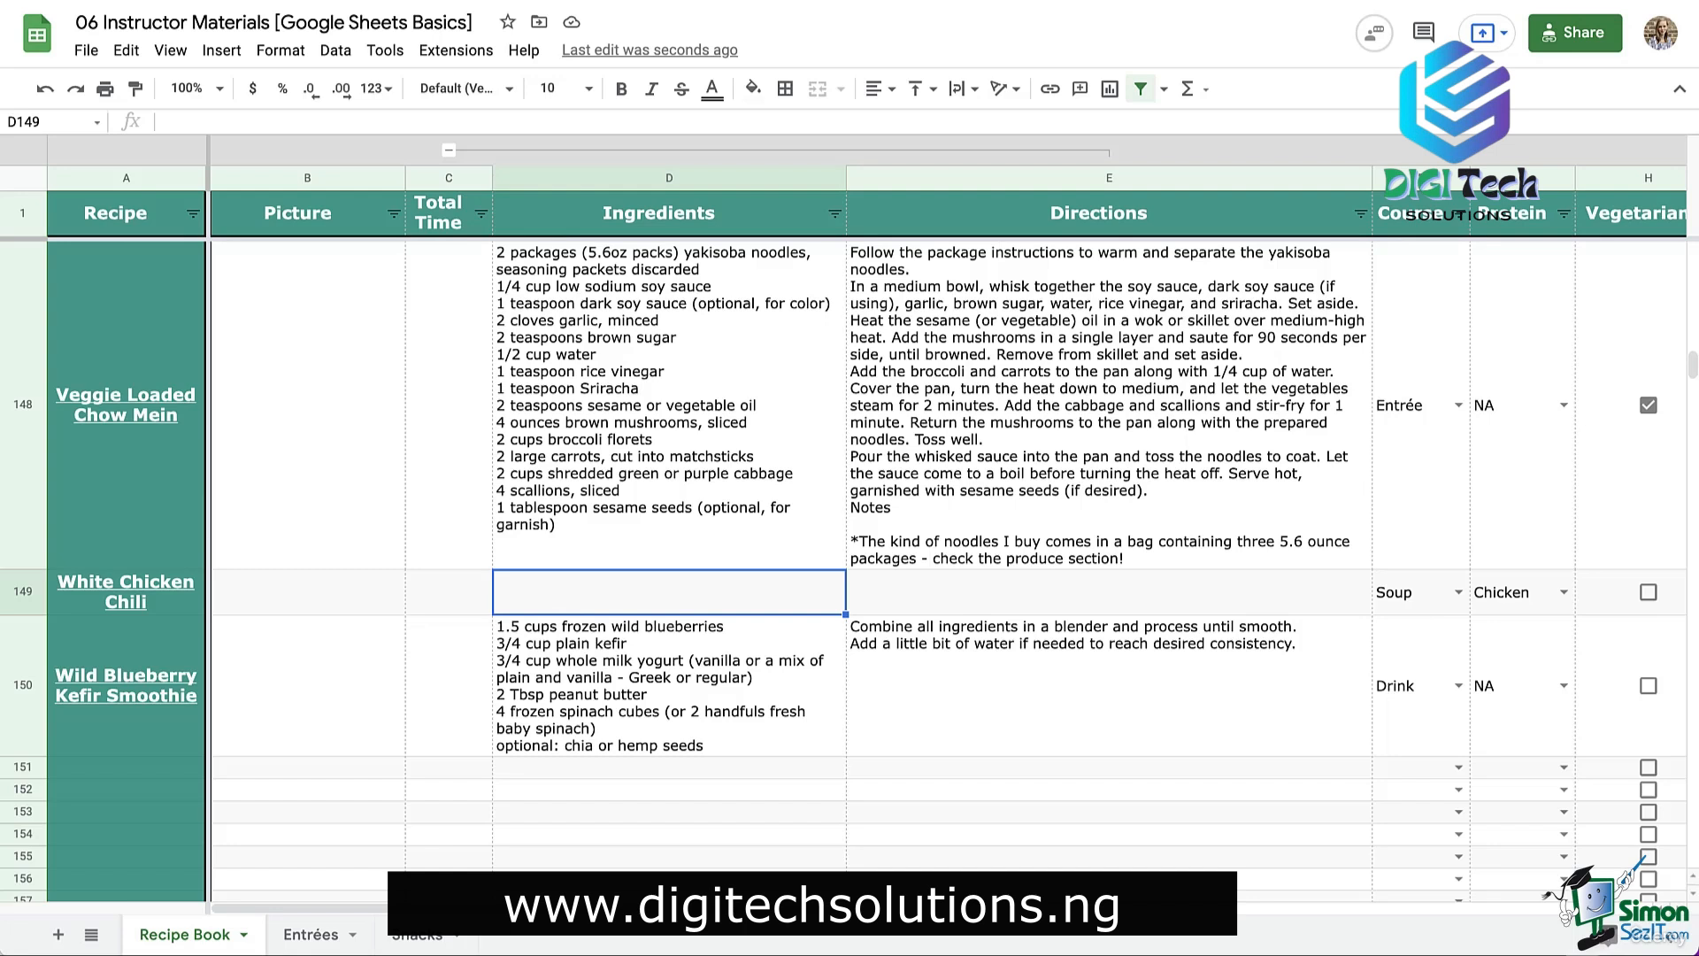
Step: Add the comment "Can you fill in this recipe please?" to White Chicken Chili's picture cell B149, mentioning the collaborator and assigning it to them
left_click(449, 856)
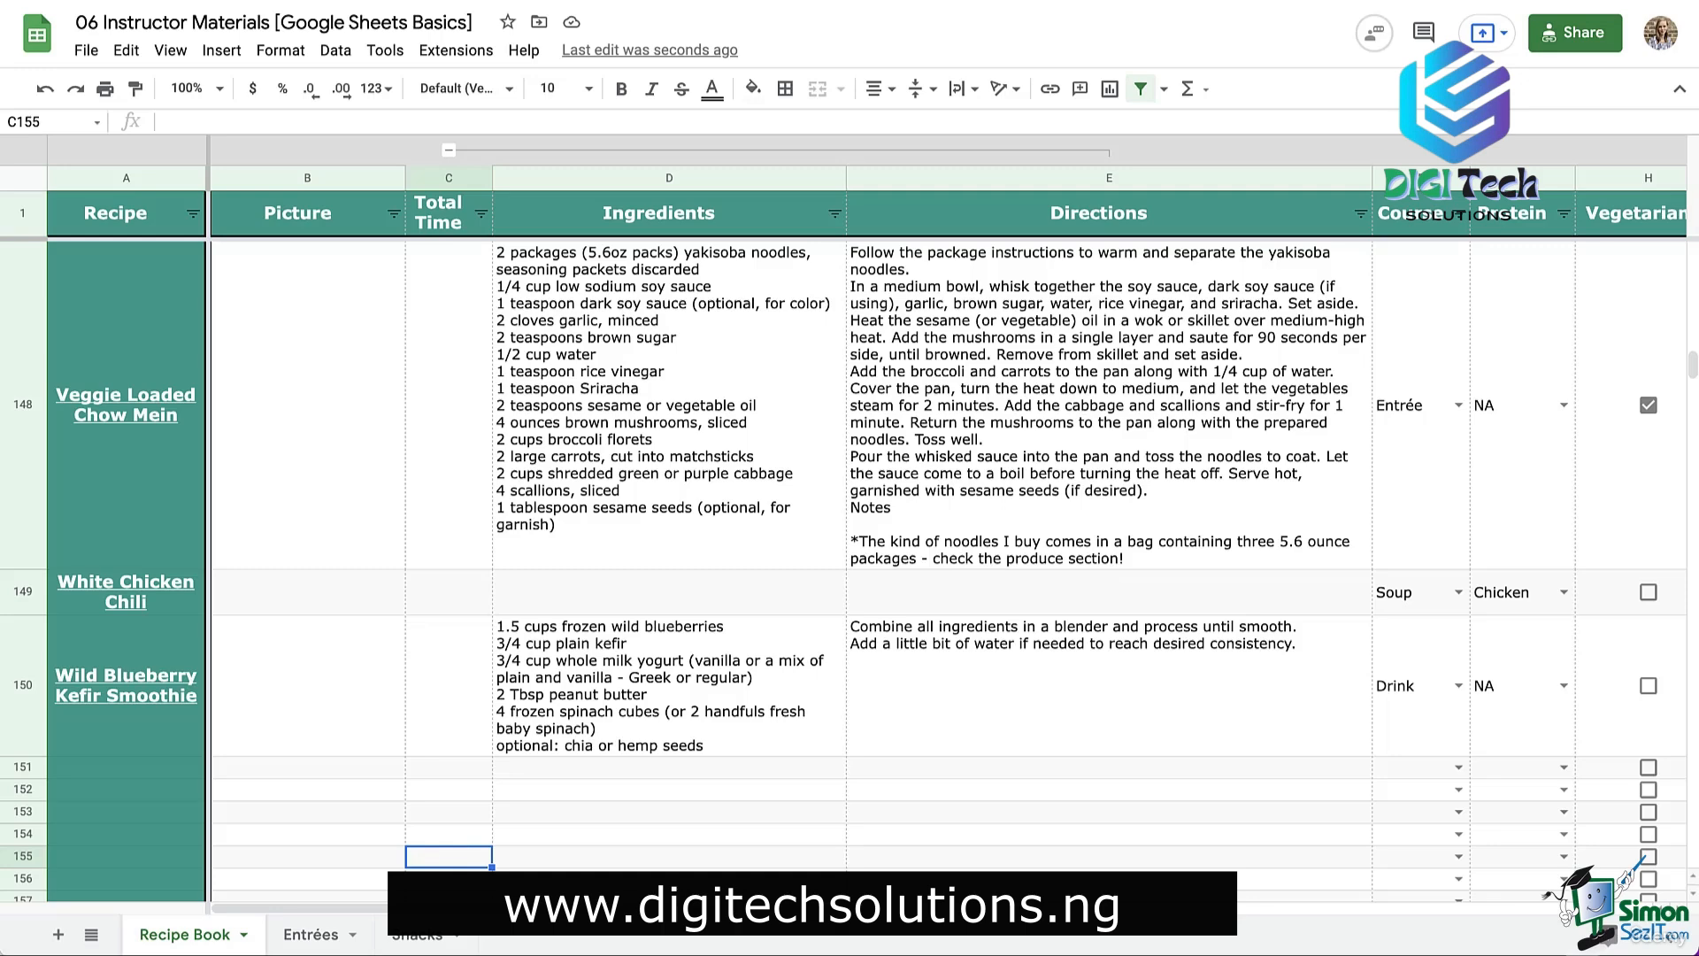
right_click(292, 591)
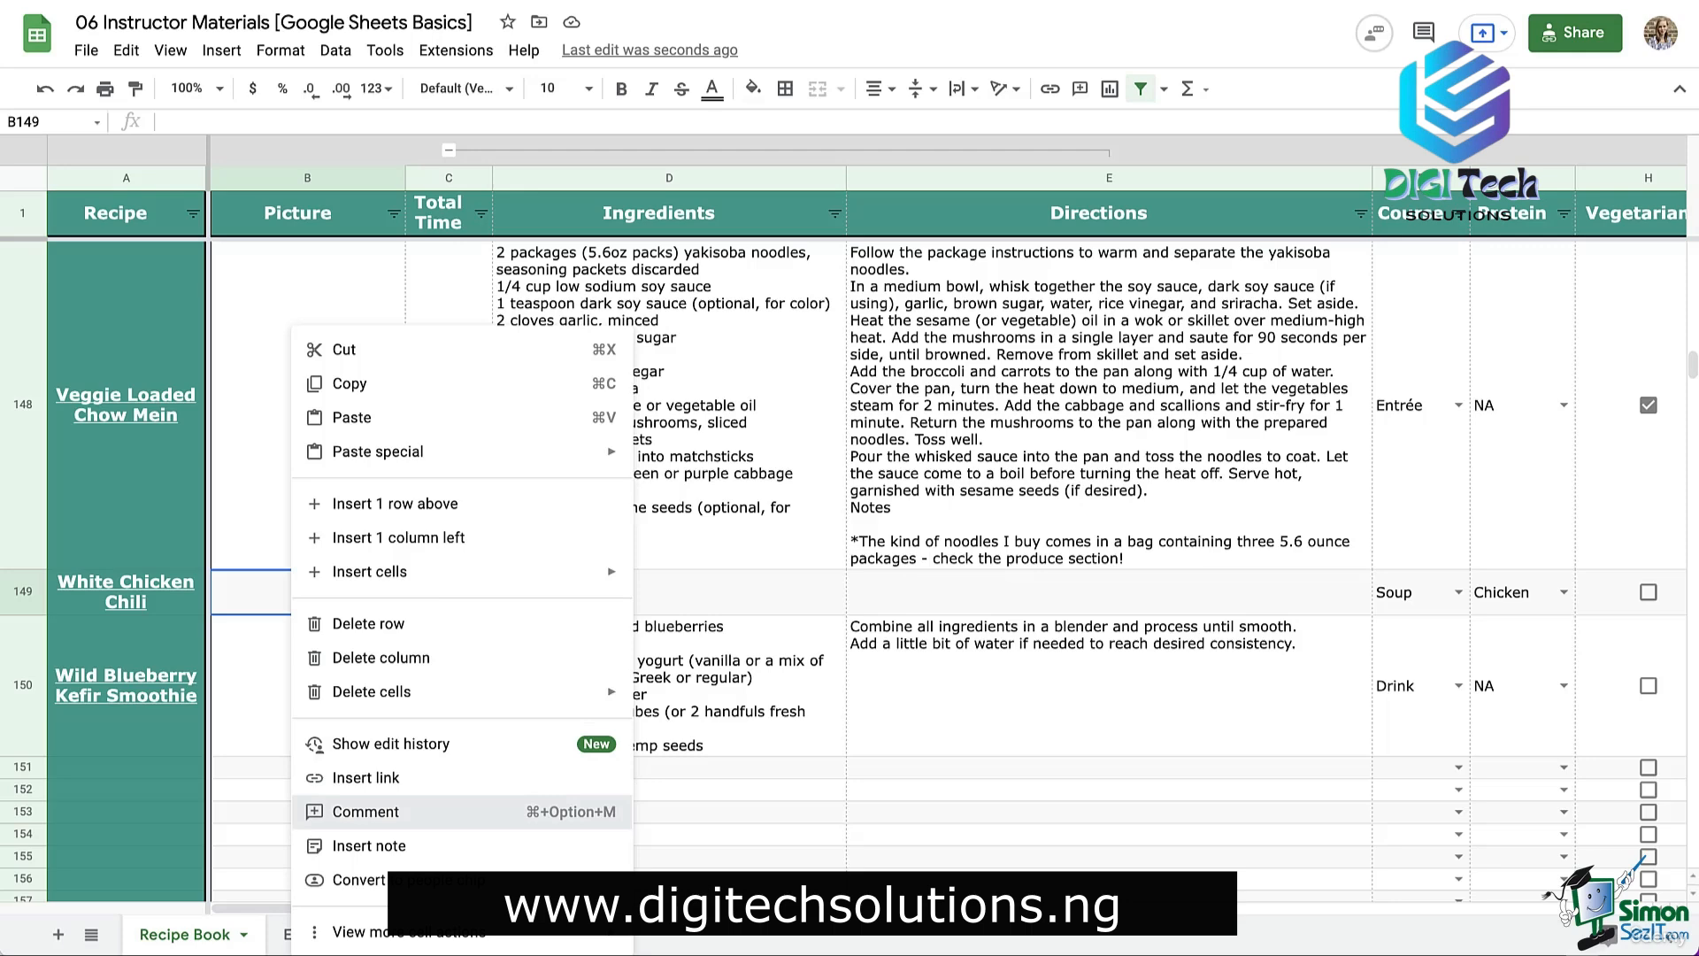
left_click(366, 811)
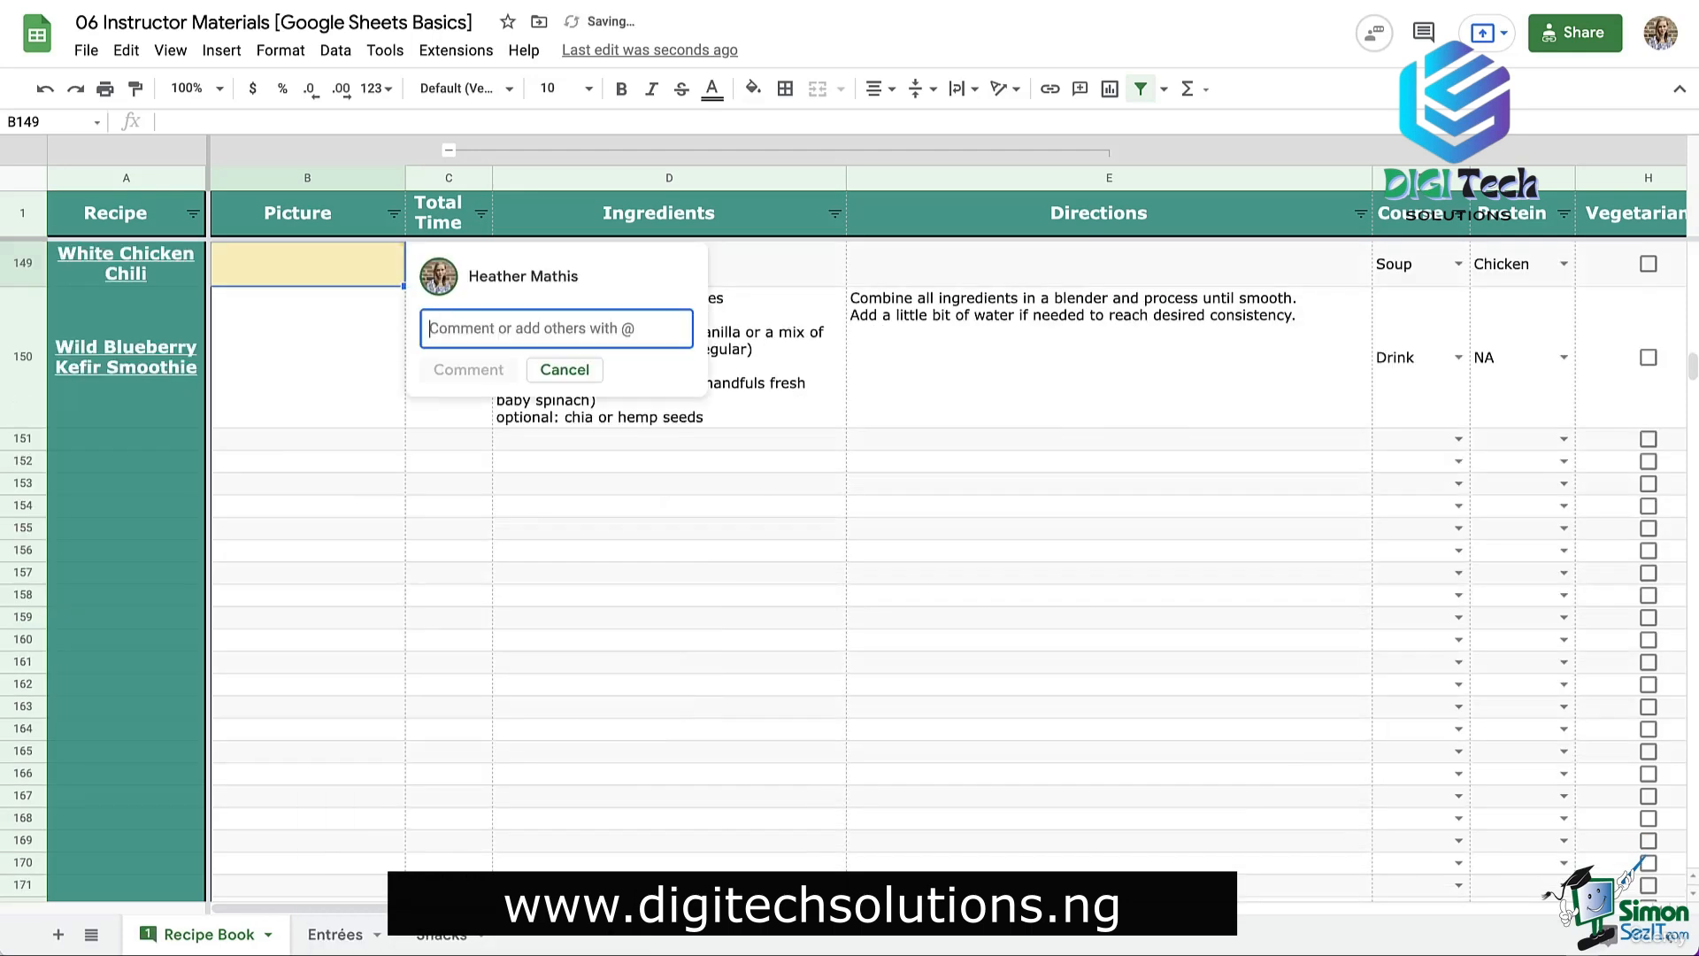
type("@")
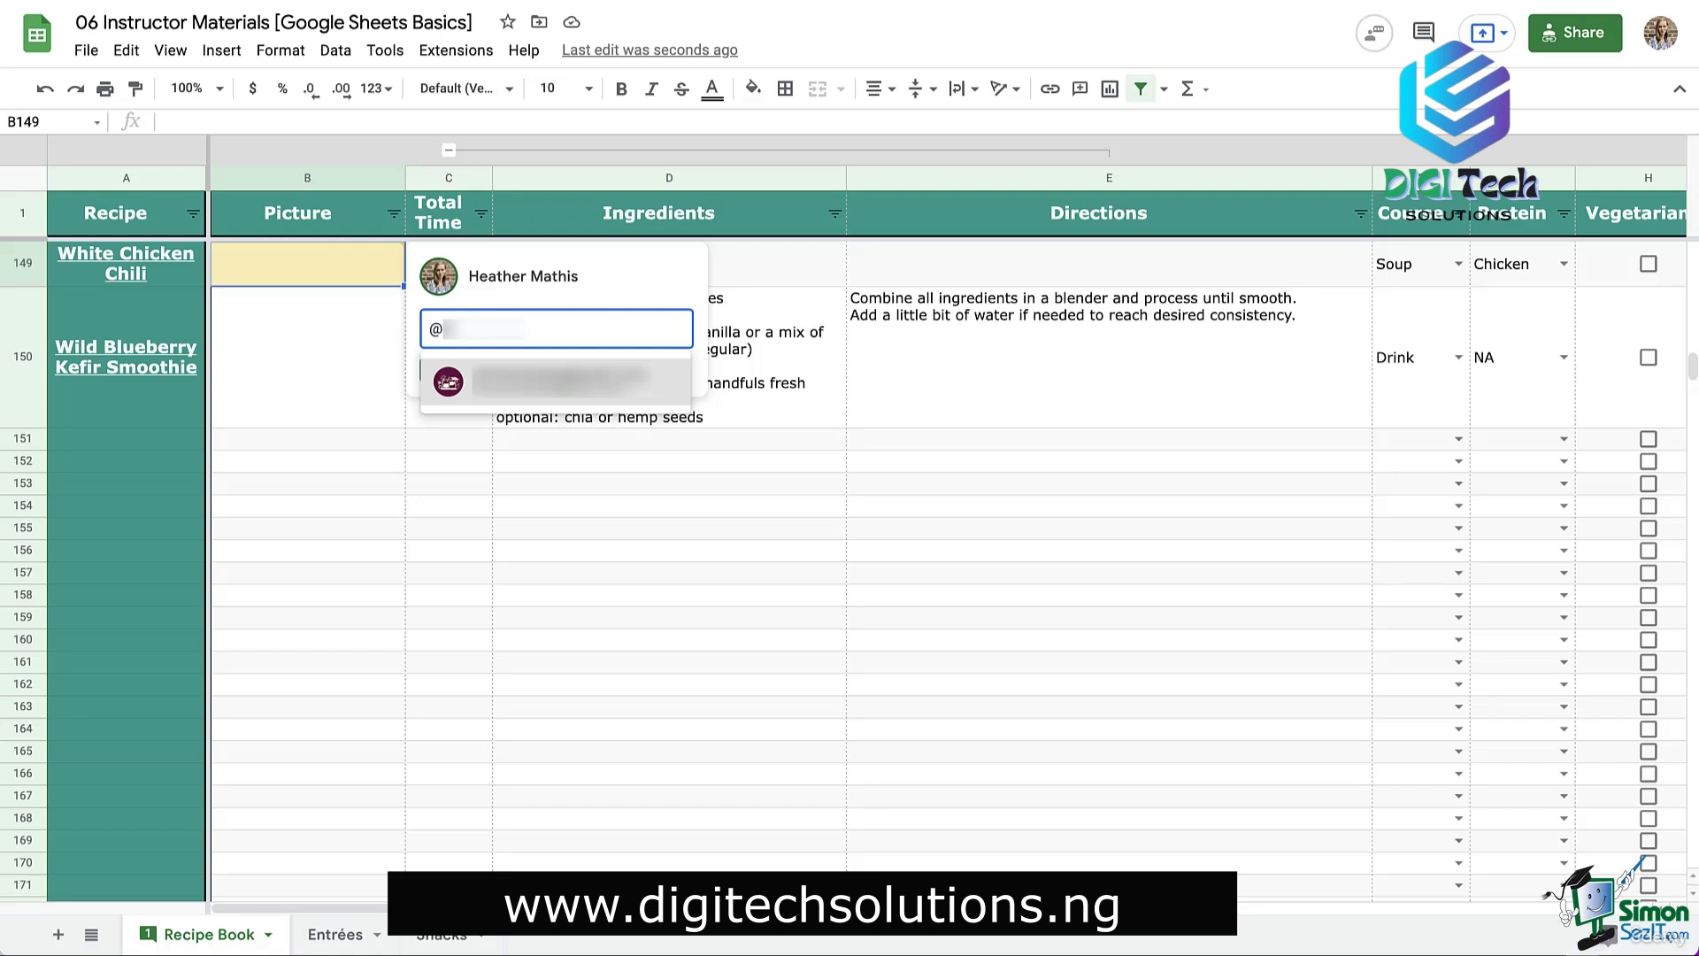
key("Return")
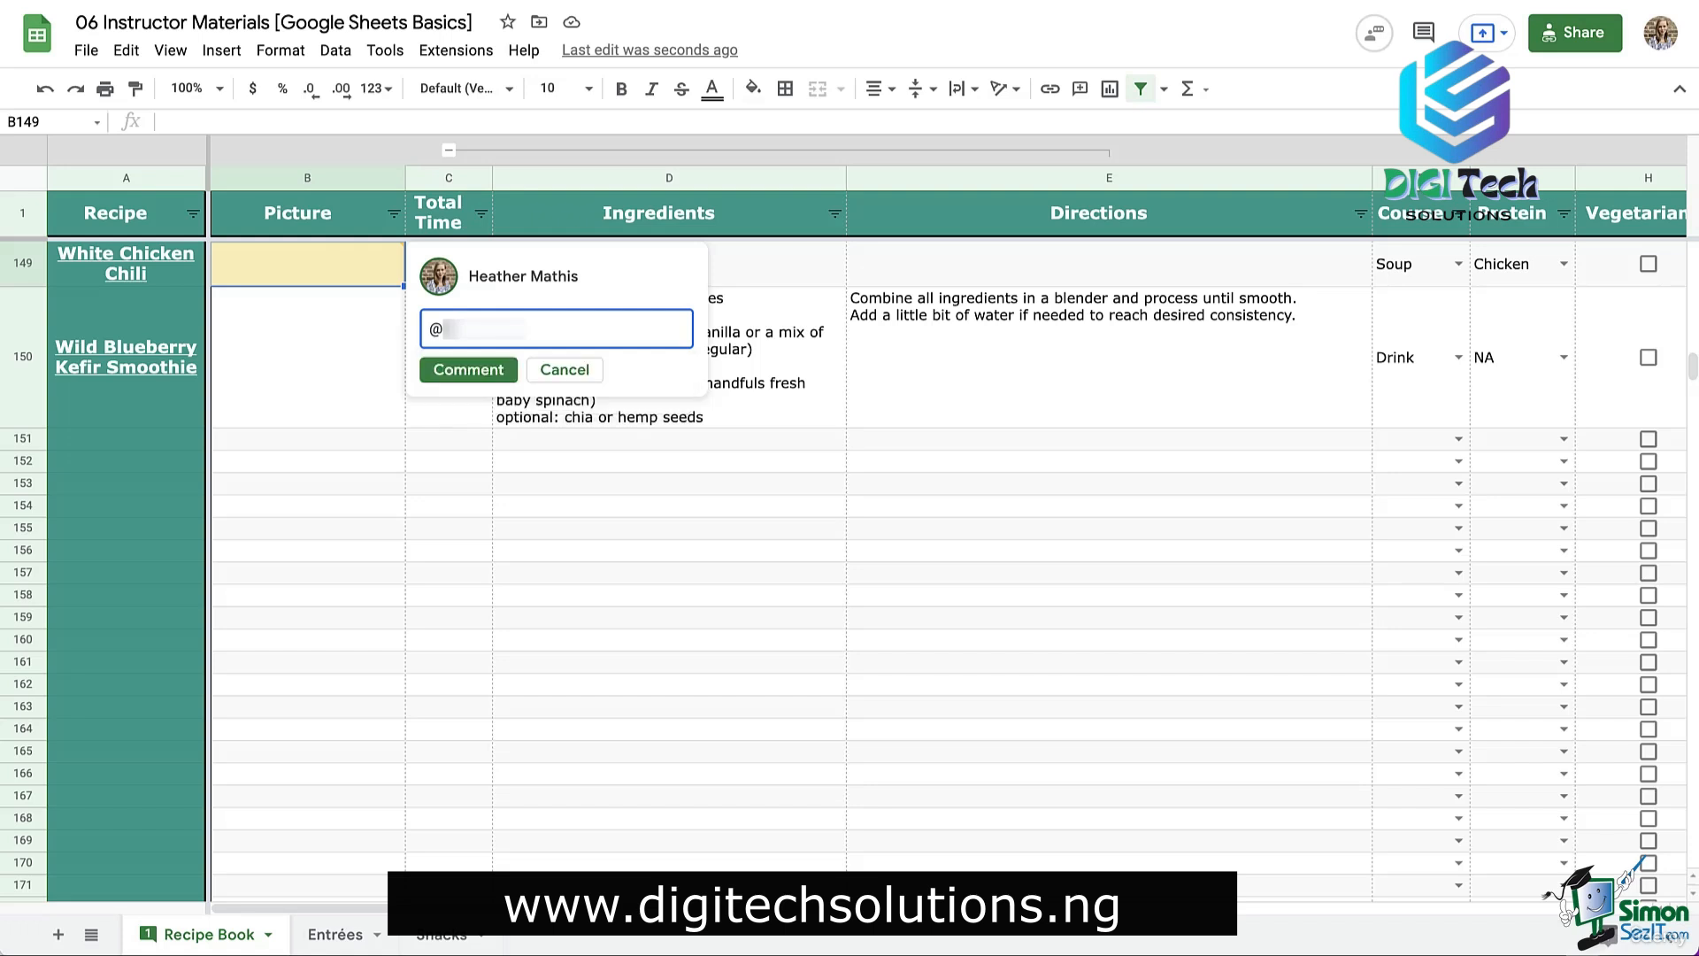
type("Can y")
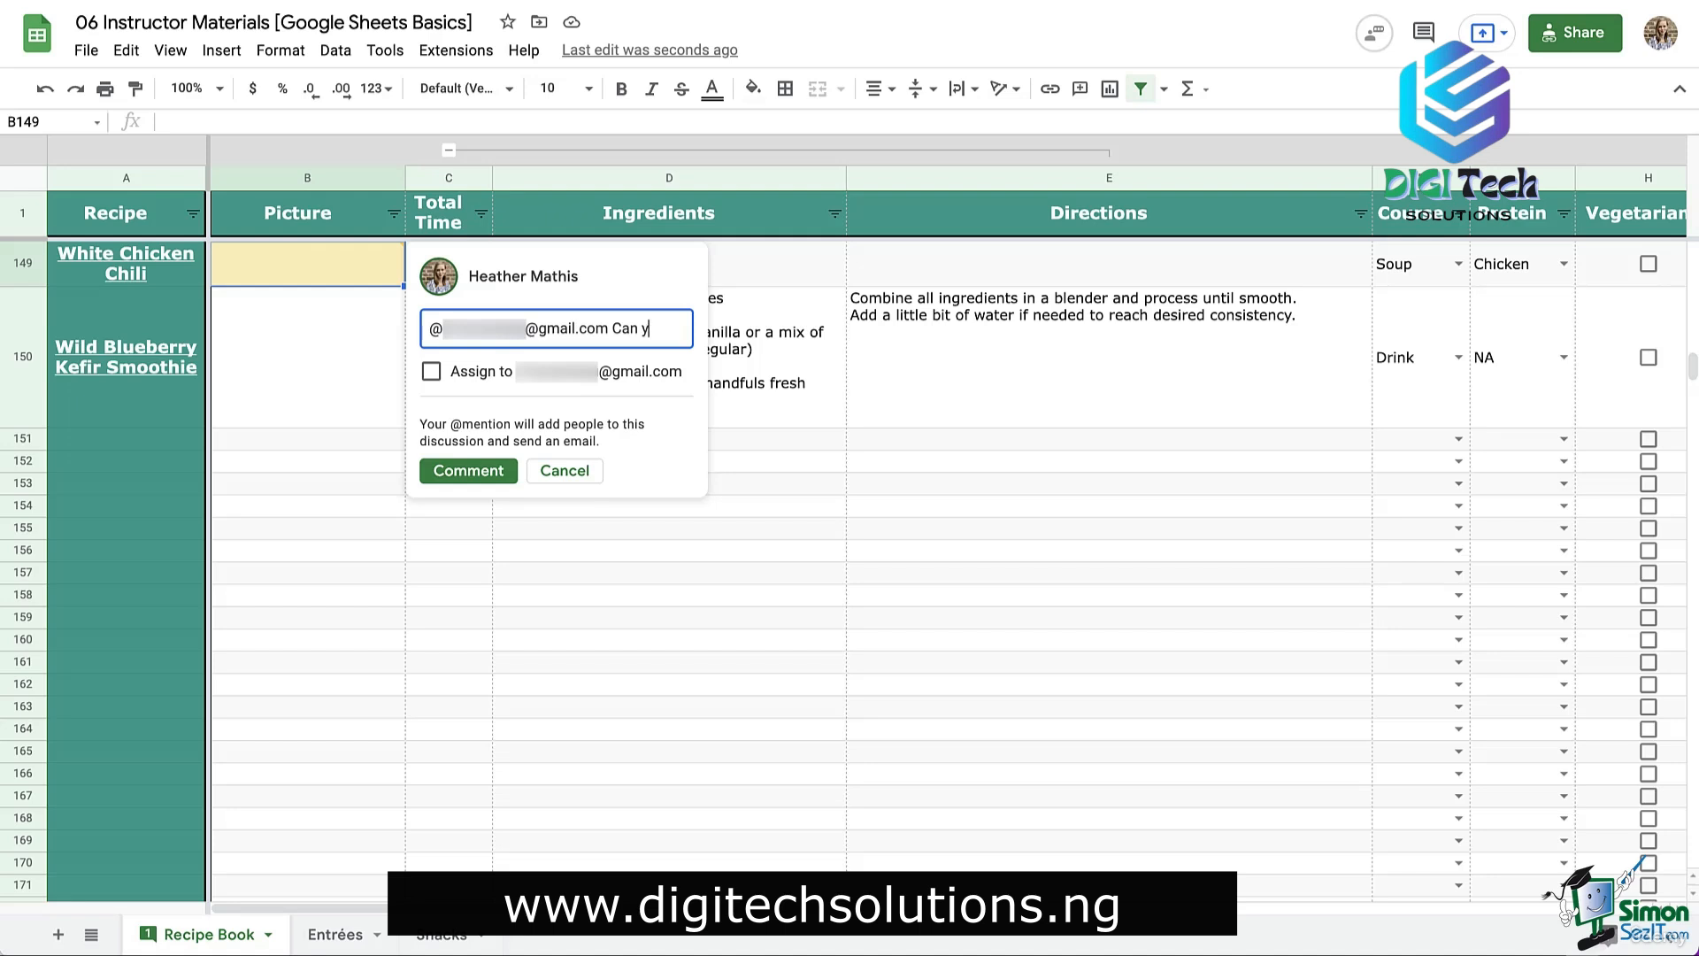
type("ou fill in this recipe please?")
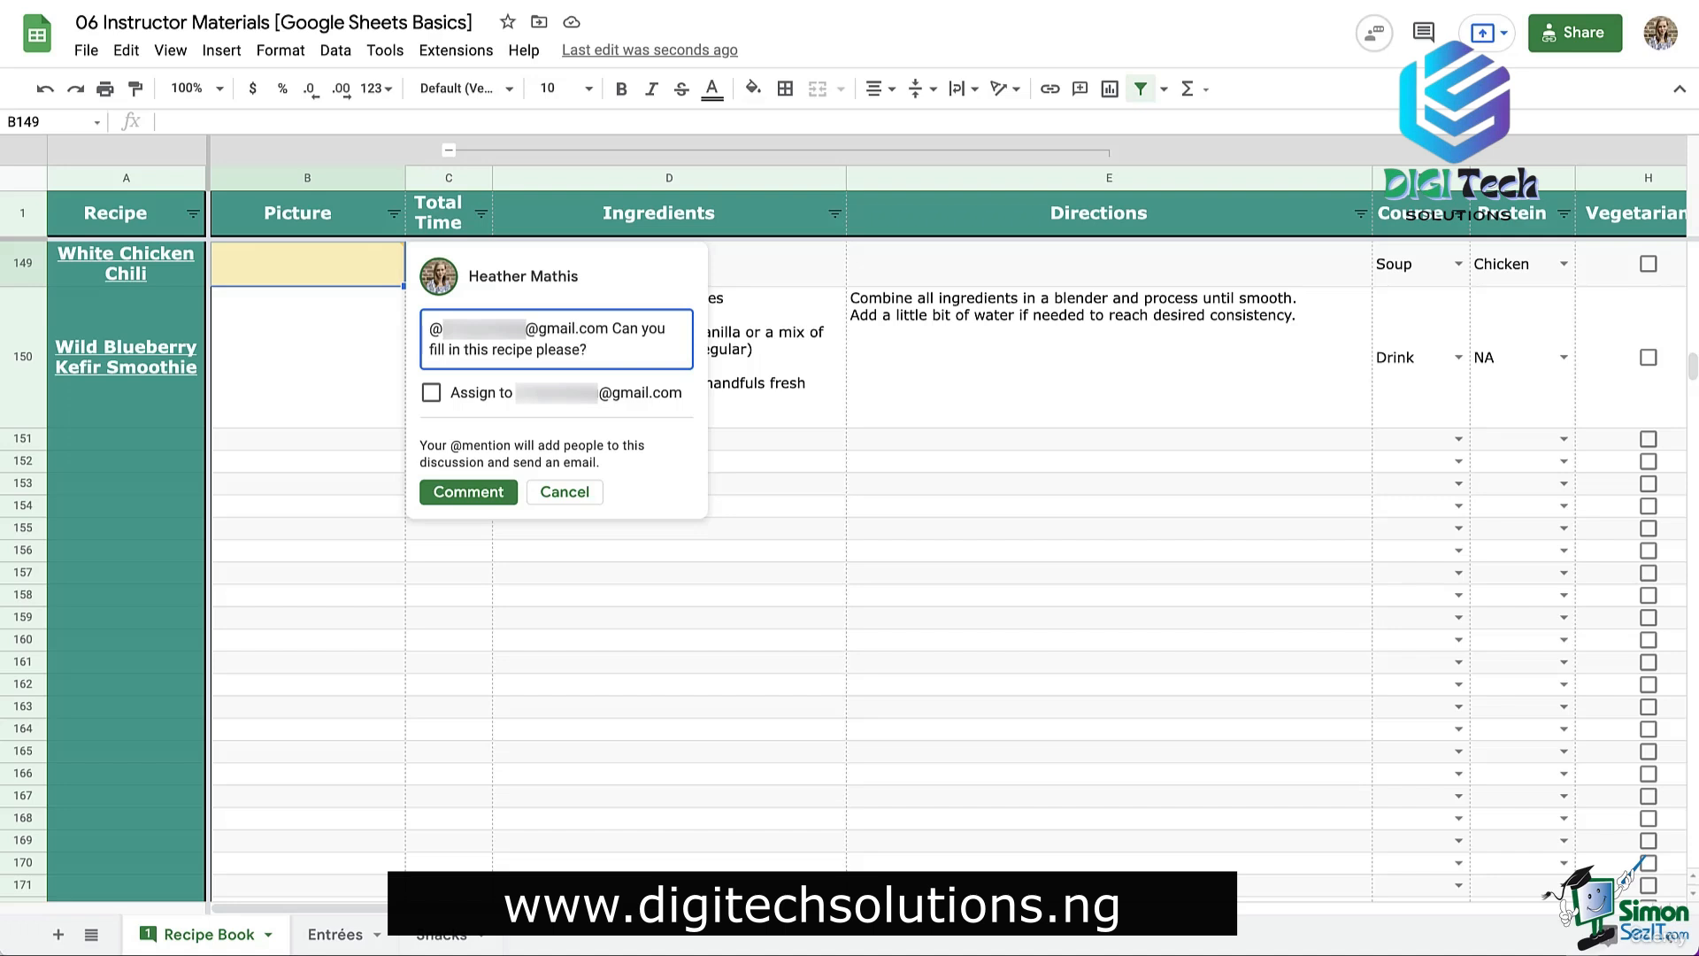
left_click(431, 393)
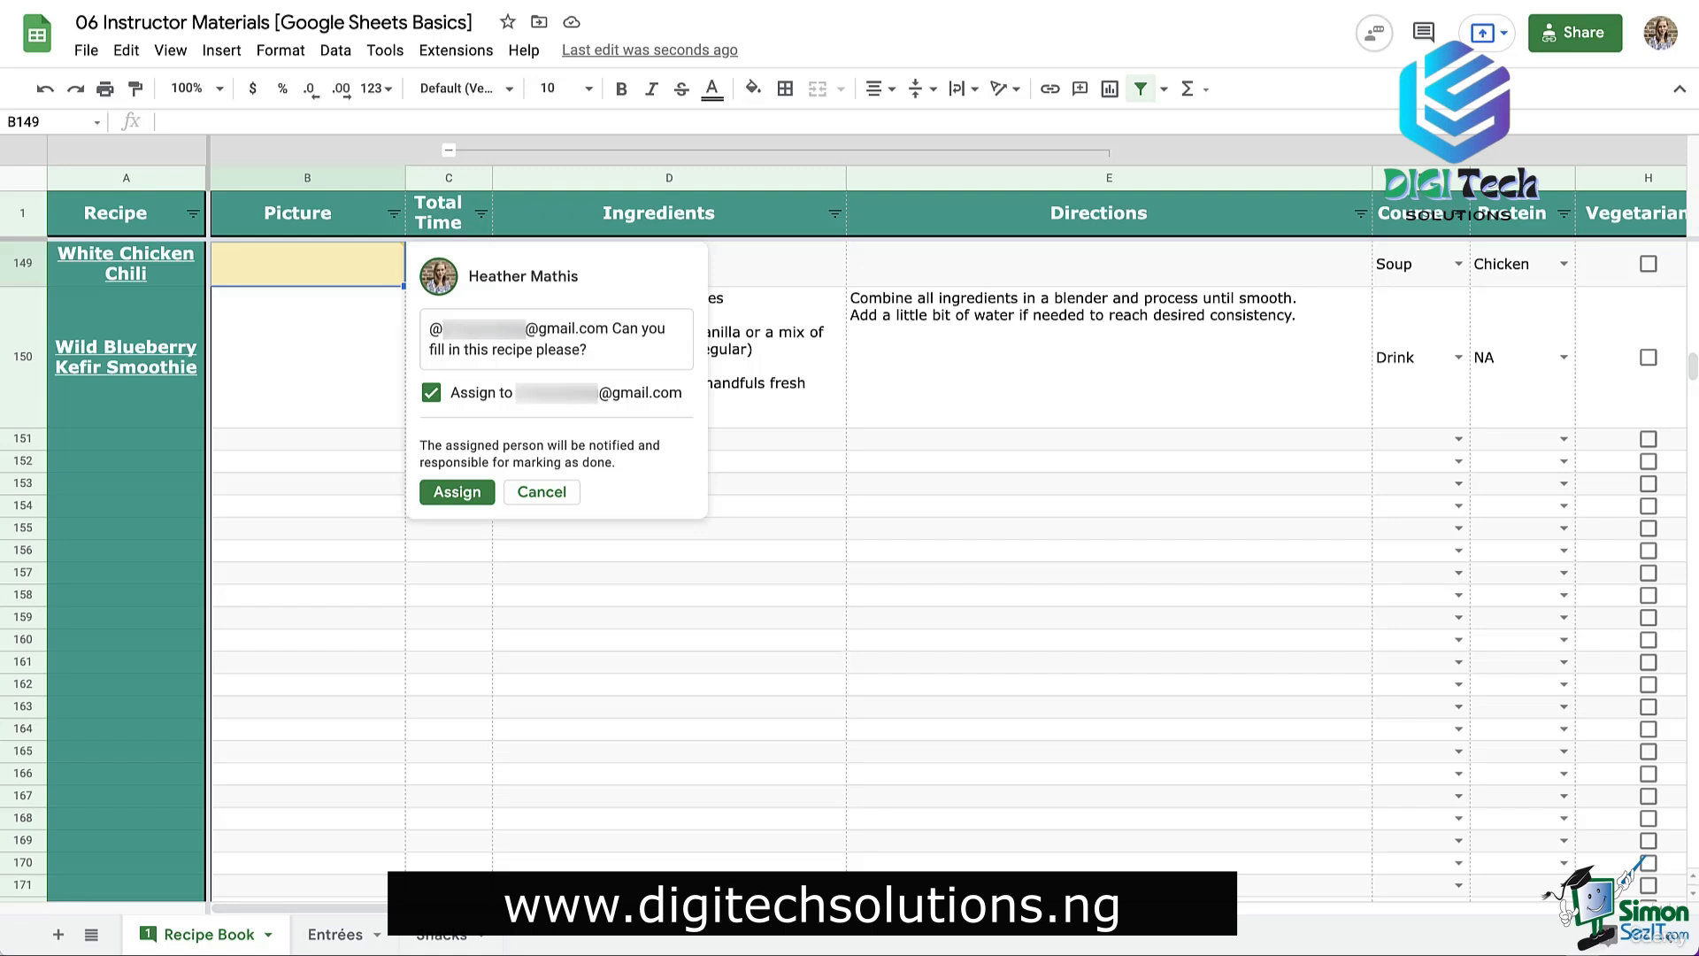
left_click(456, 492)
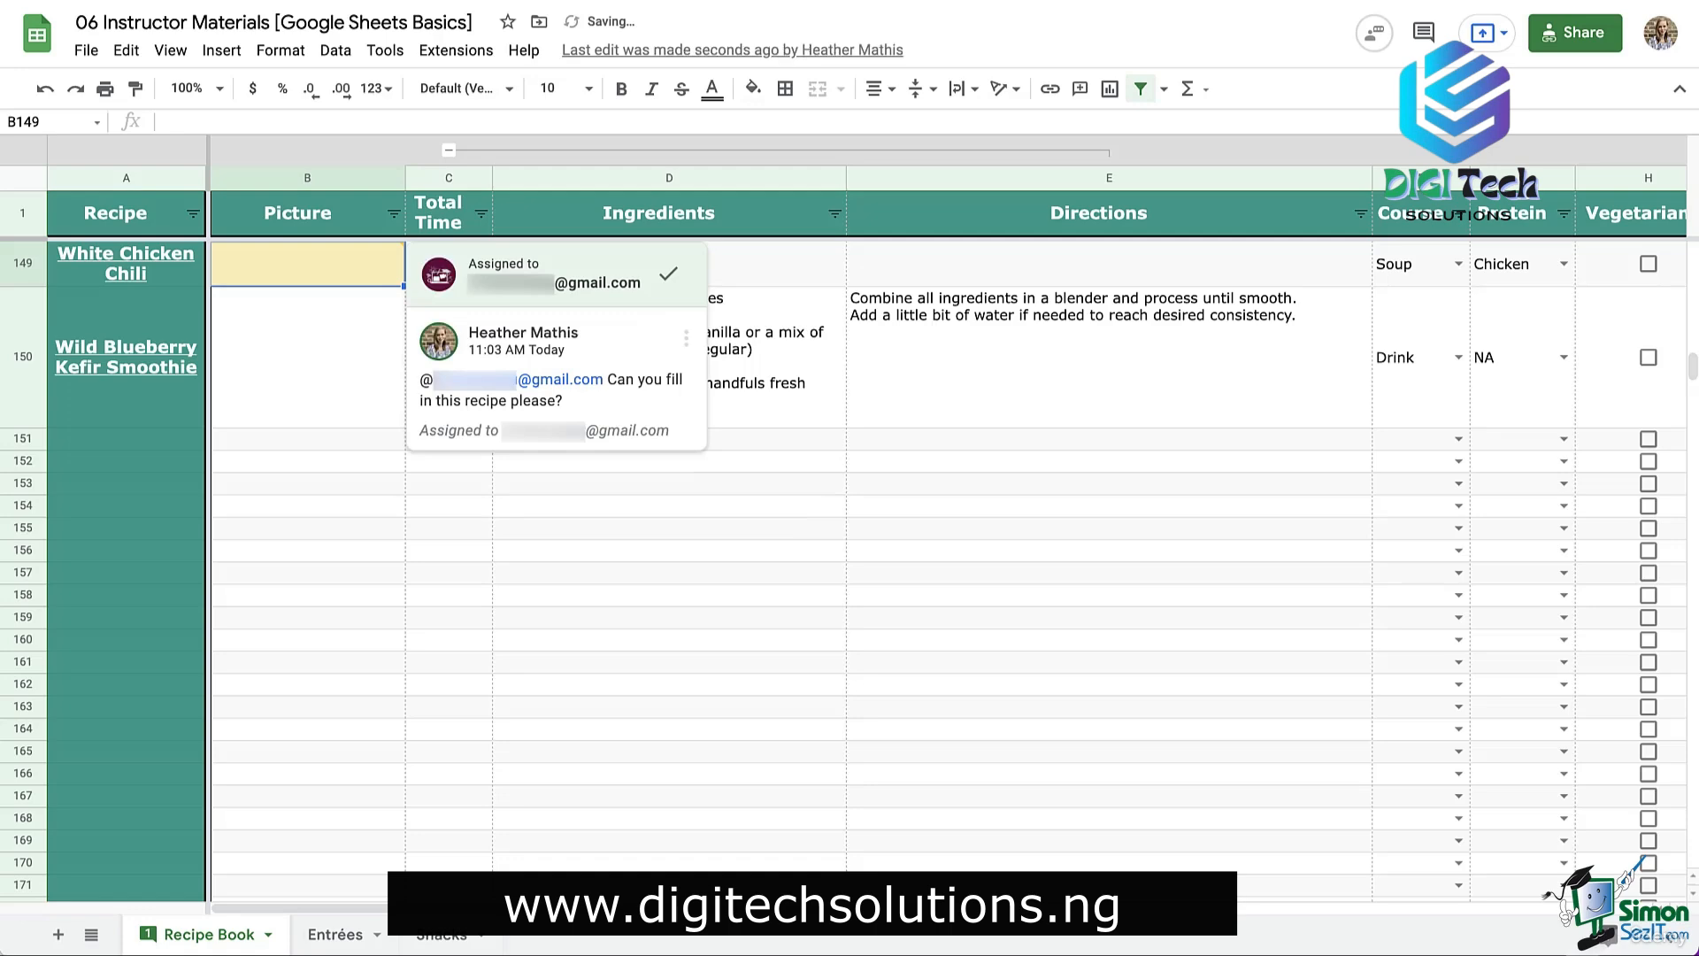
scroll(850, 531, "up", 5)
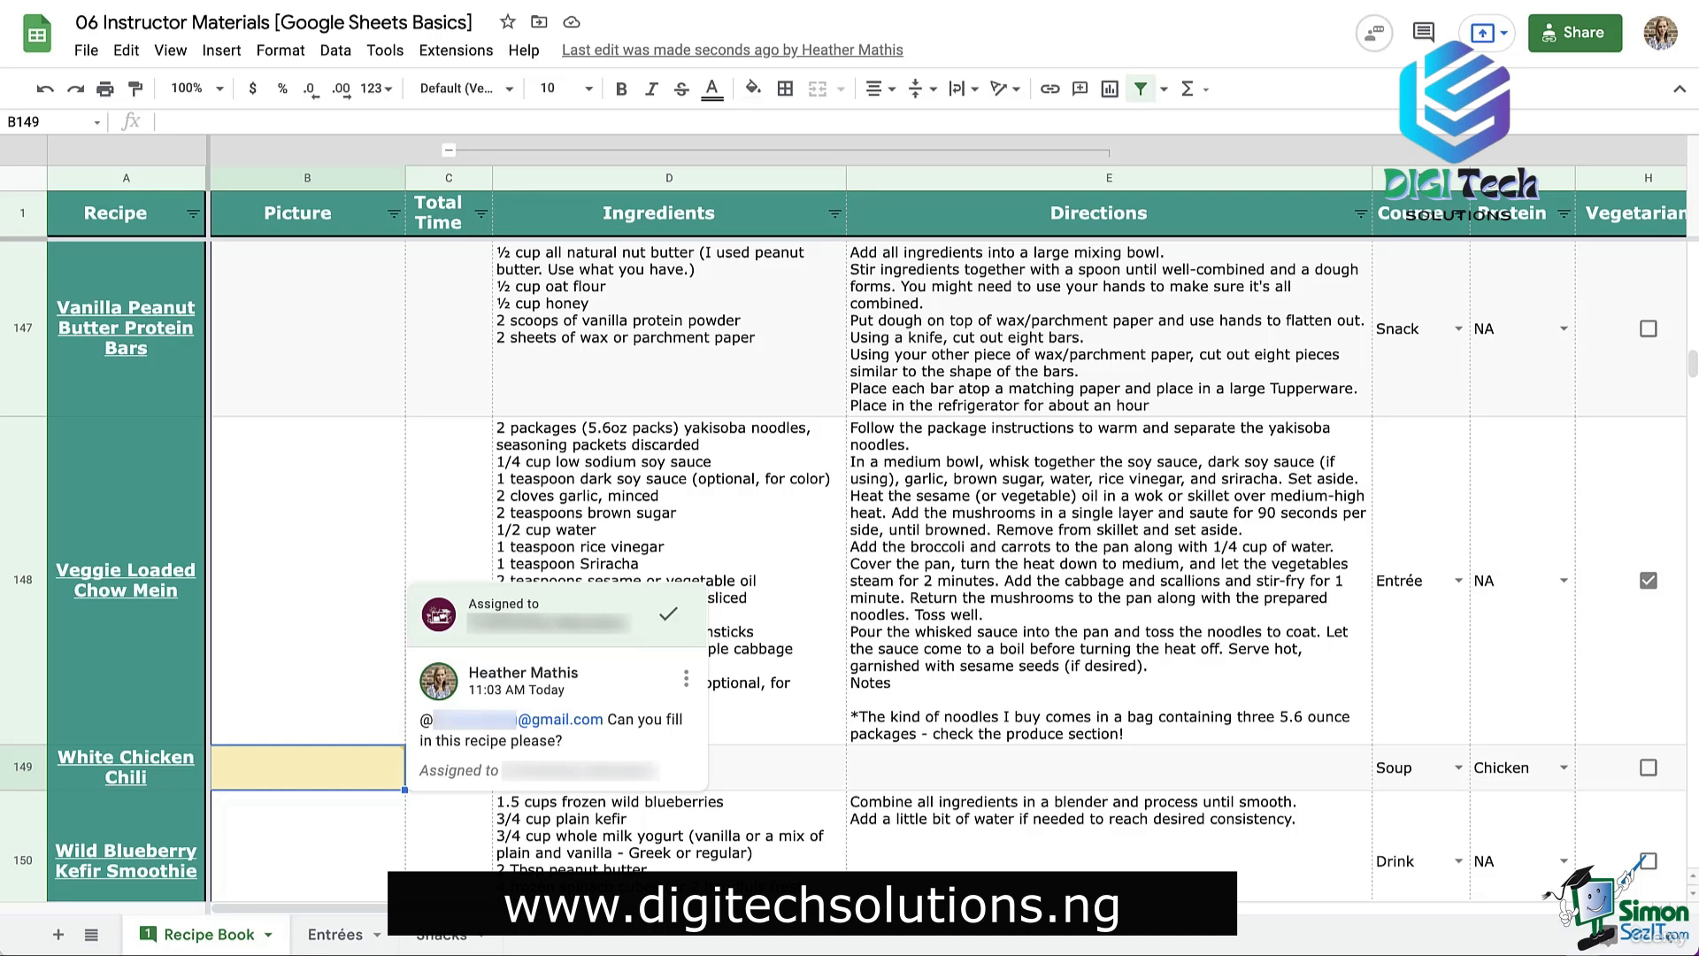
left_click(307, 845)
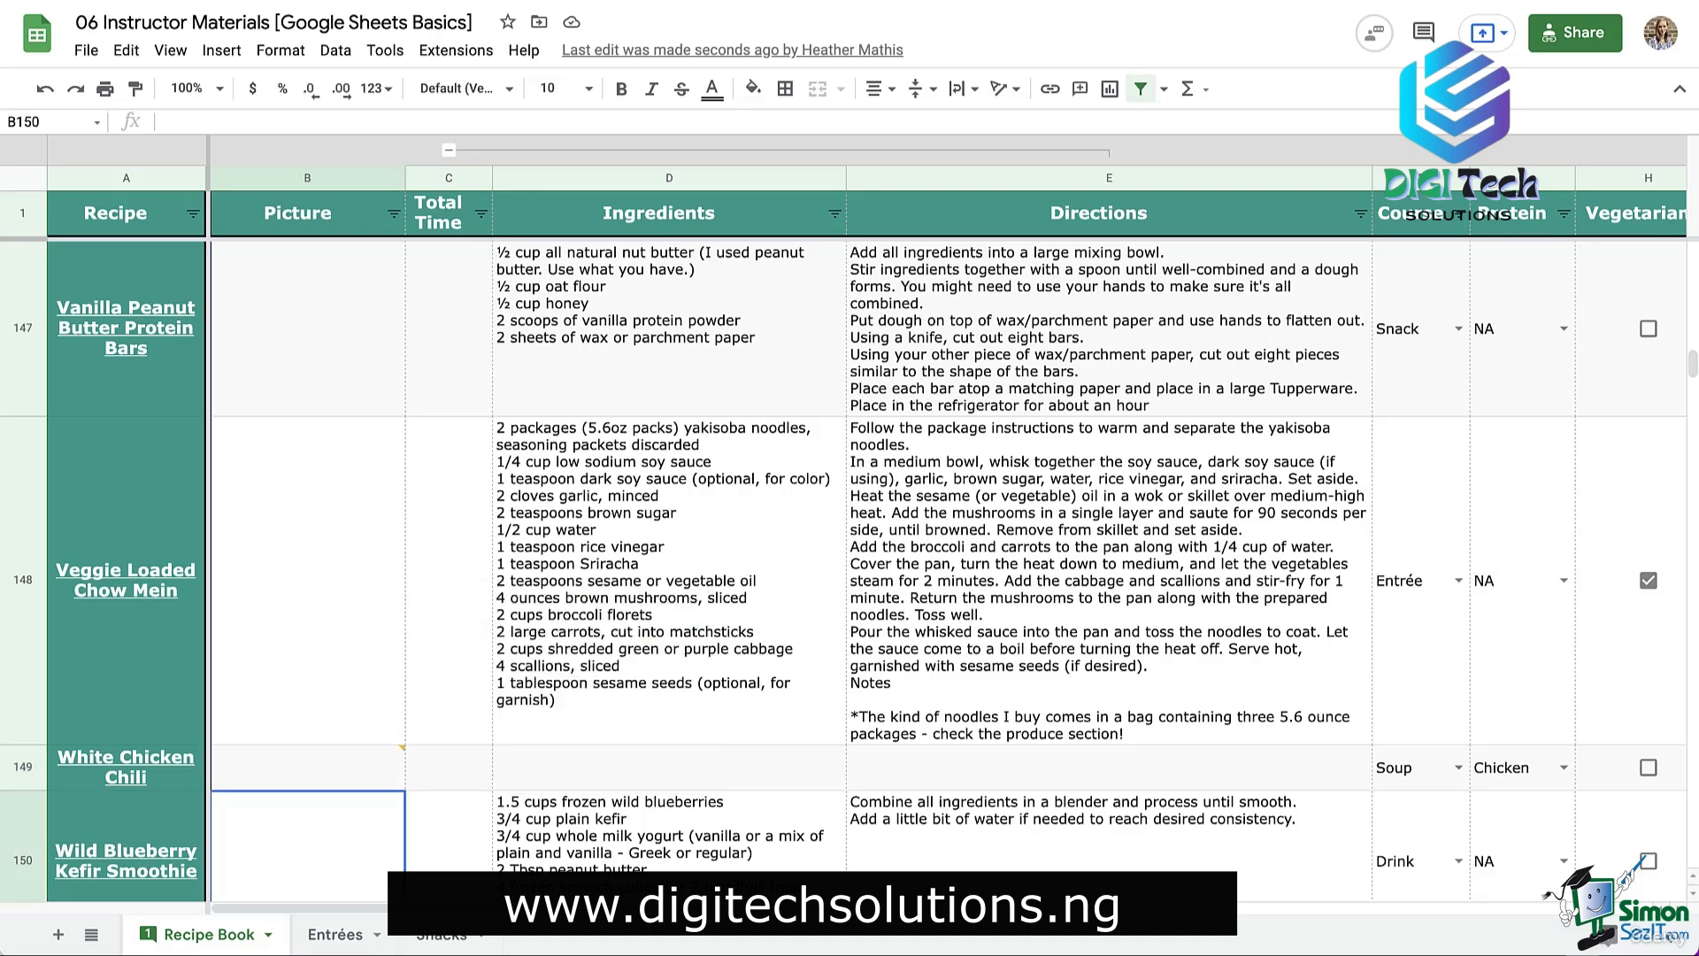
mouse_move(148, 935)
Step: Bring up the download format choices for the spreadsheet
scroll(849, 531, "down", 1)
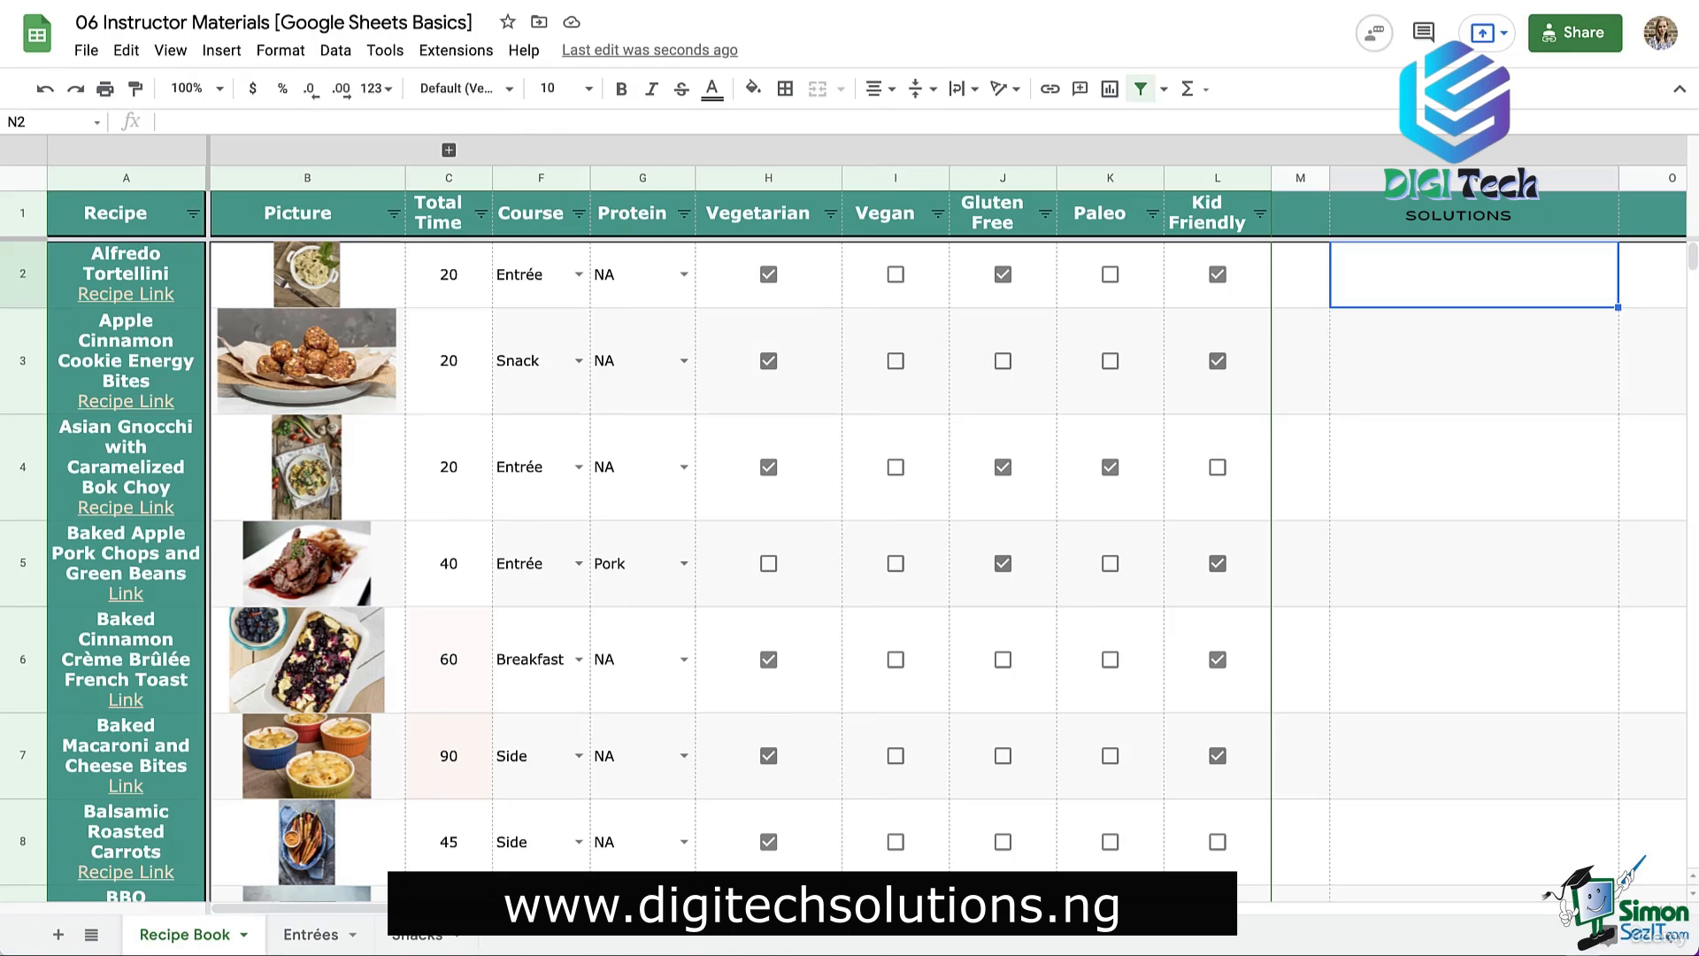
left_click(86, 50)
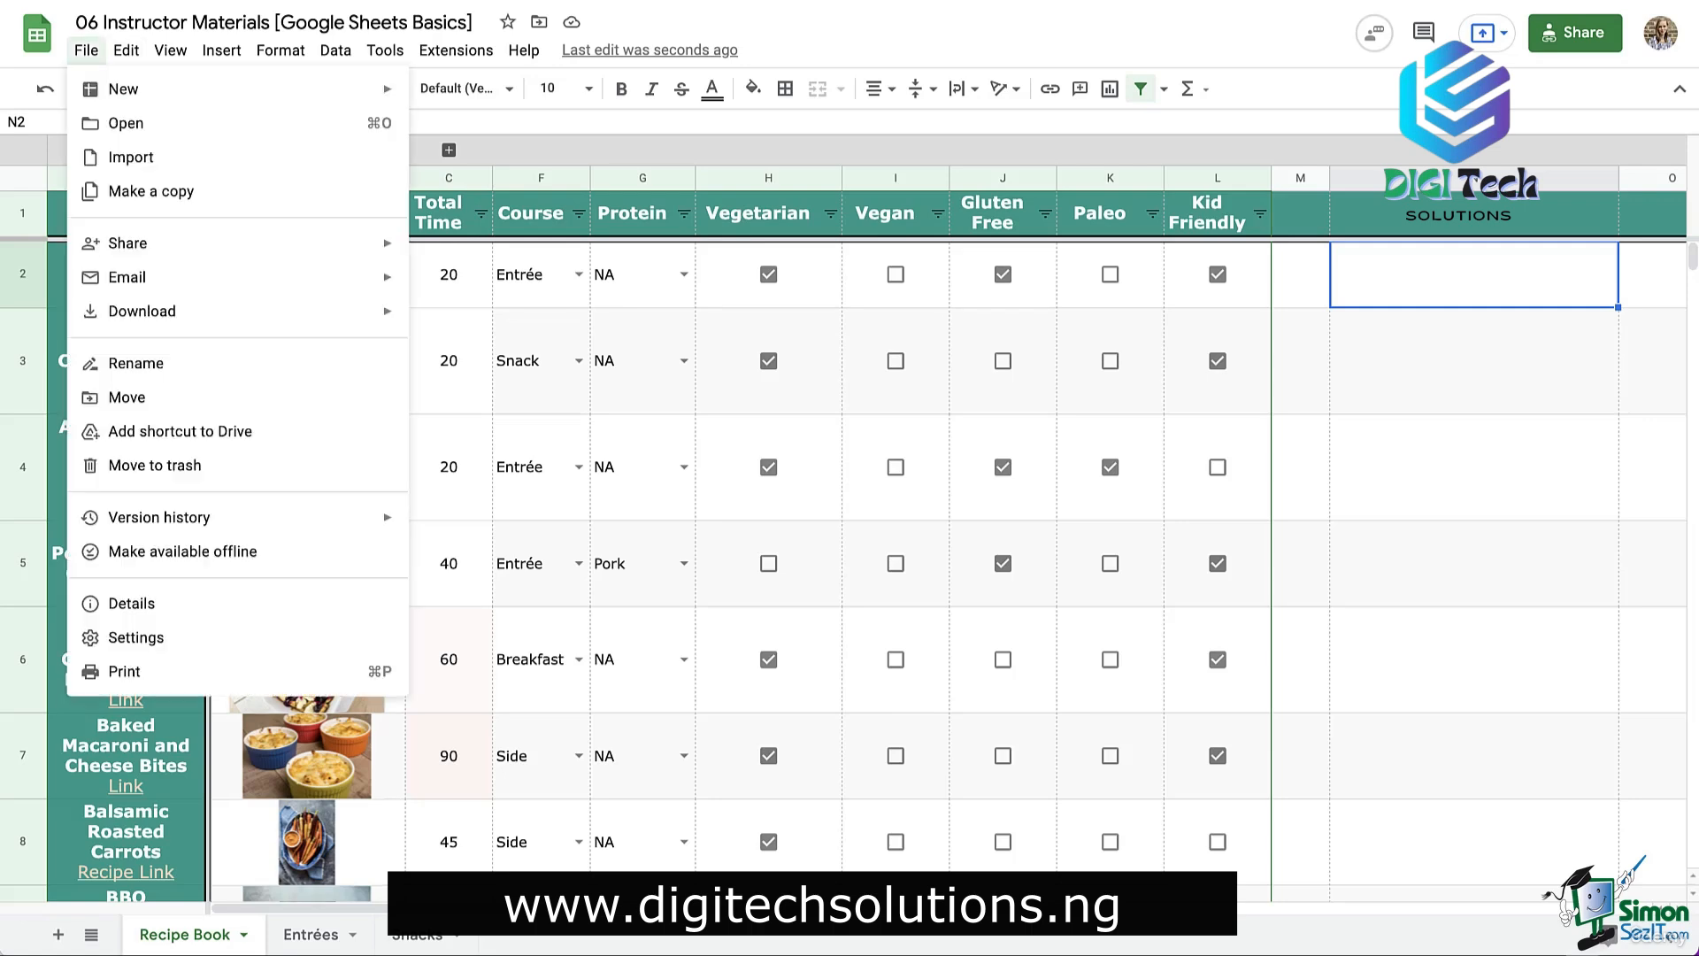
mouse_move(142, 311)
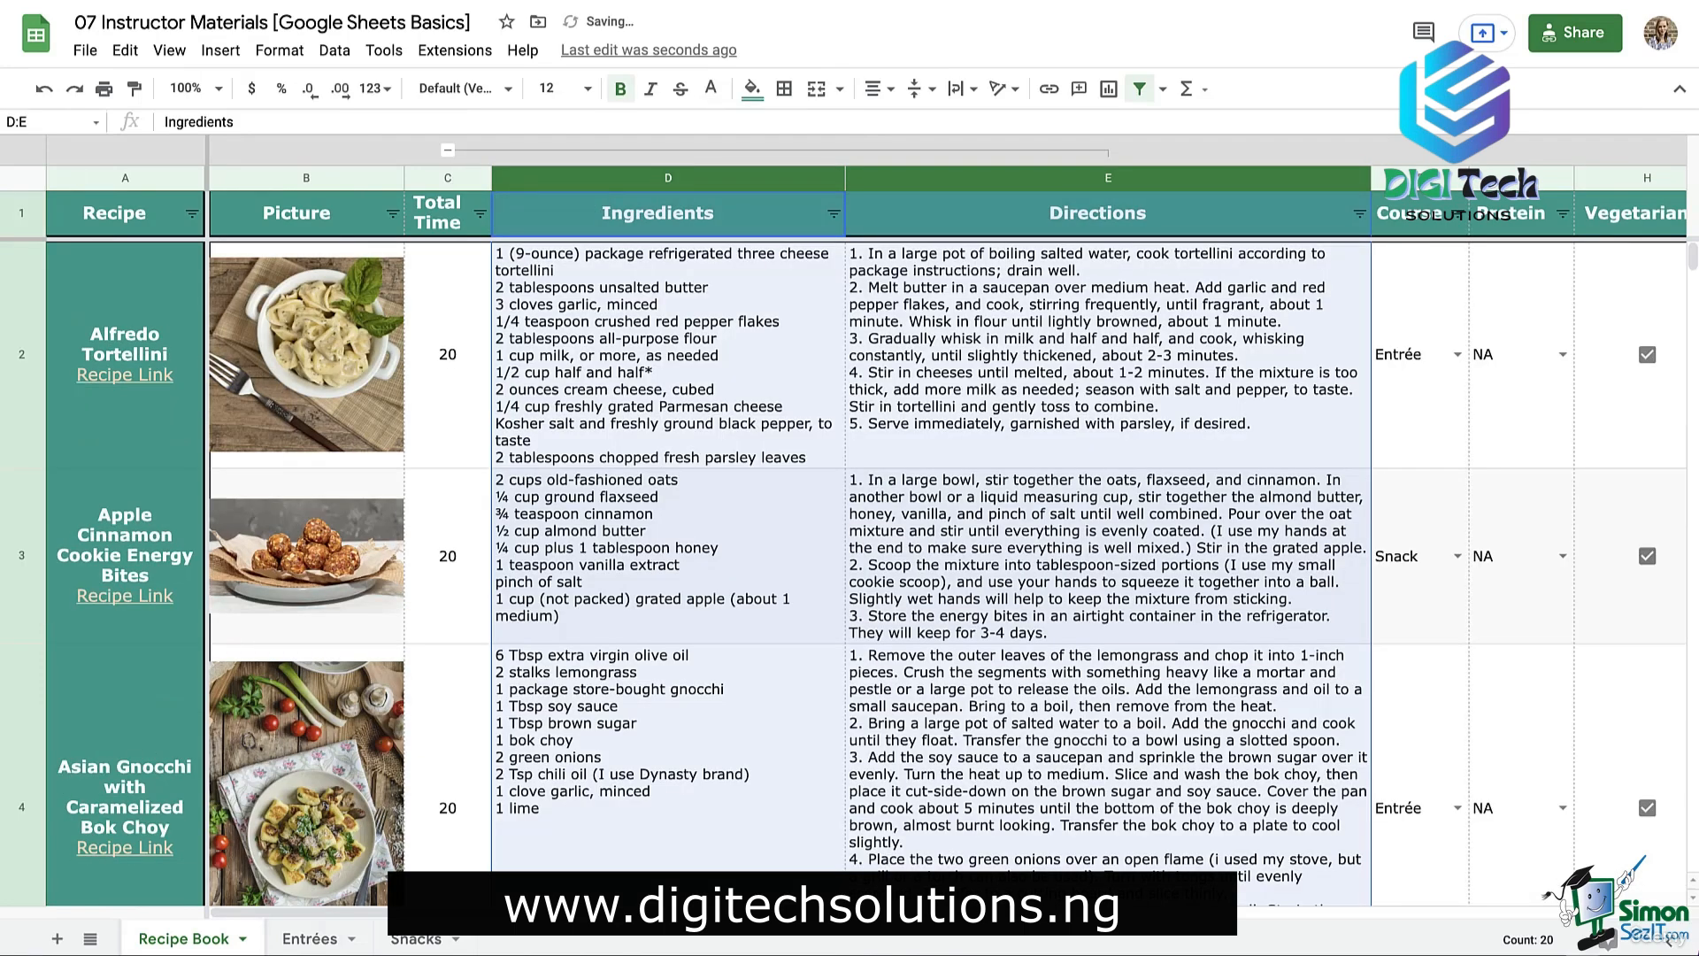
Step: Open the print settings for the recipe spreadsheet and set the print range to Workbook
left_click(1108, 354)
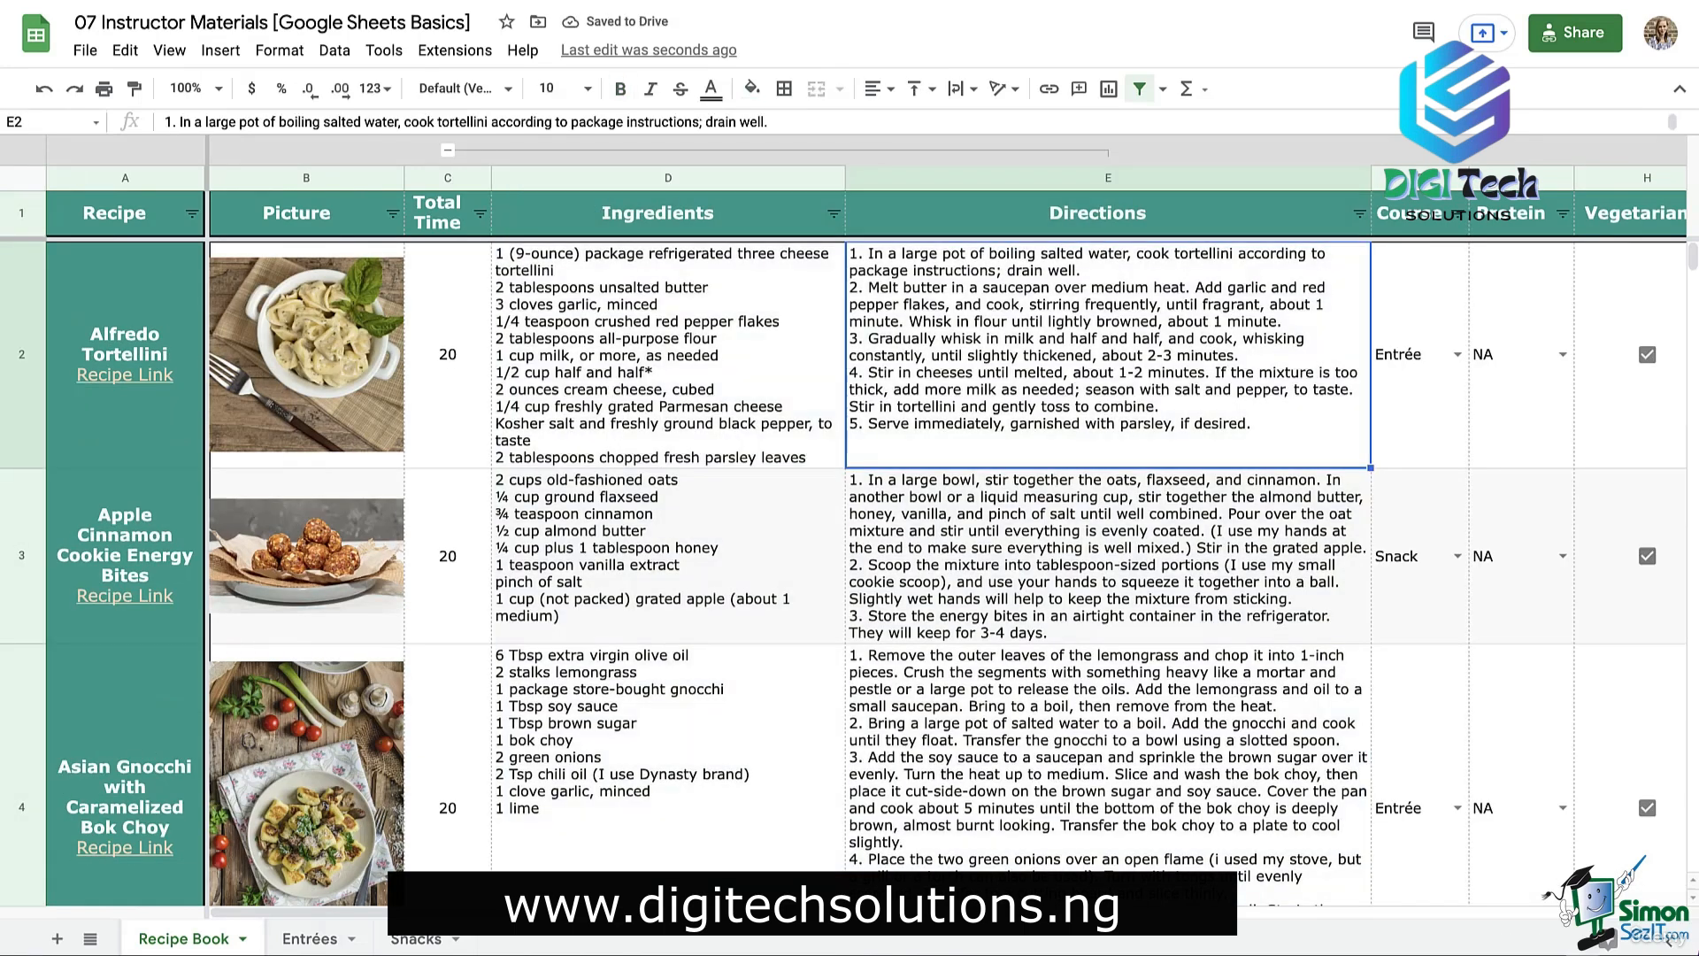
left_click(85, 49)
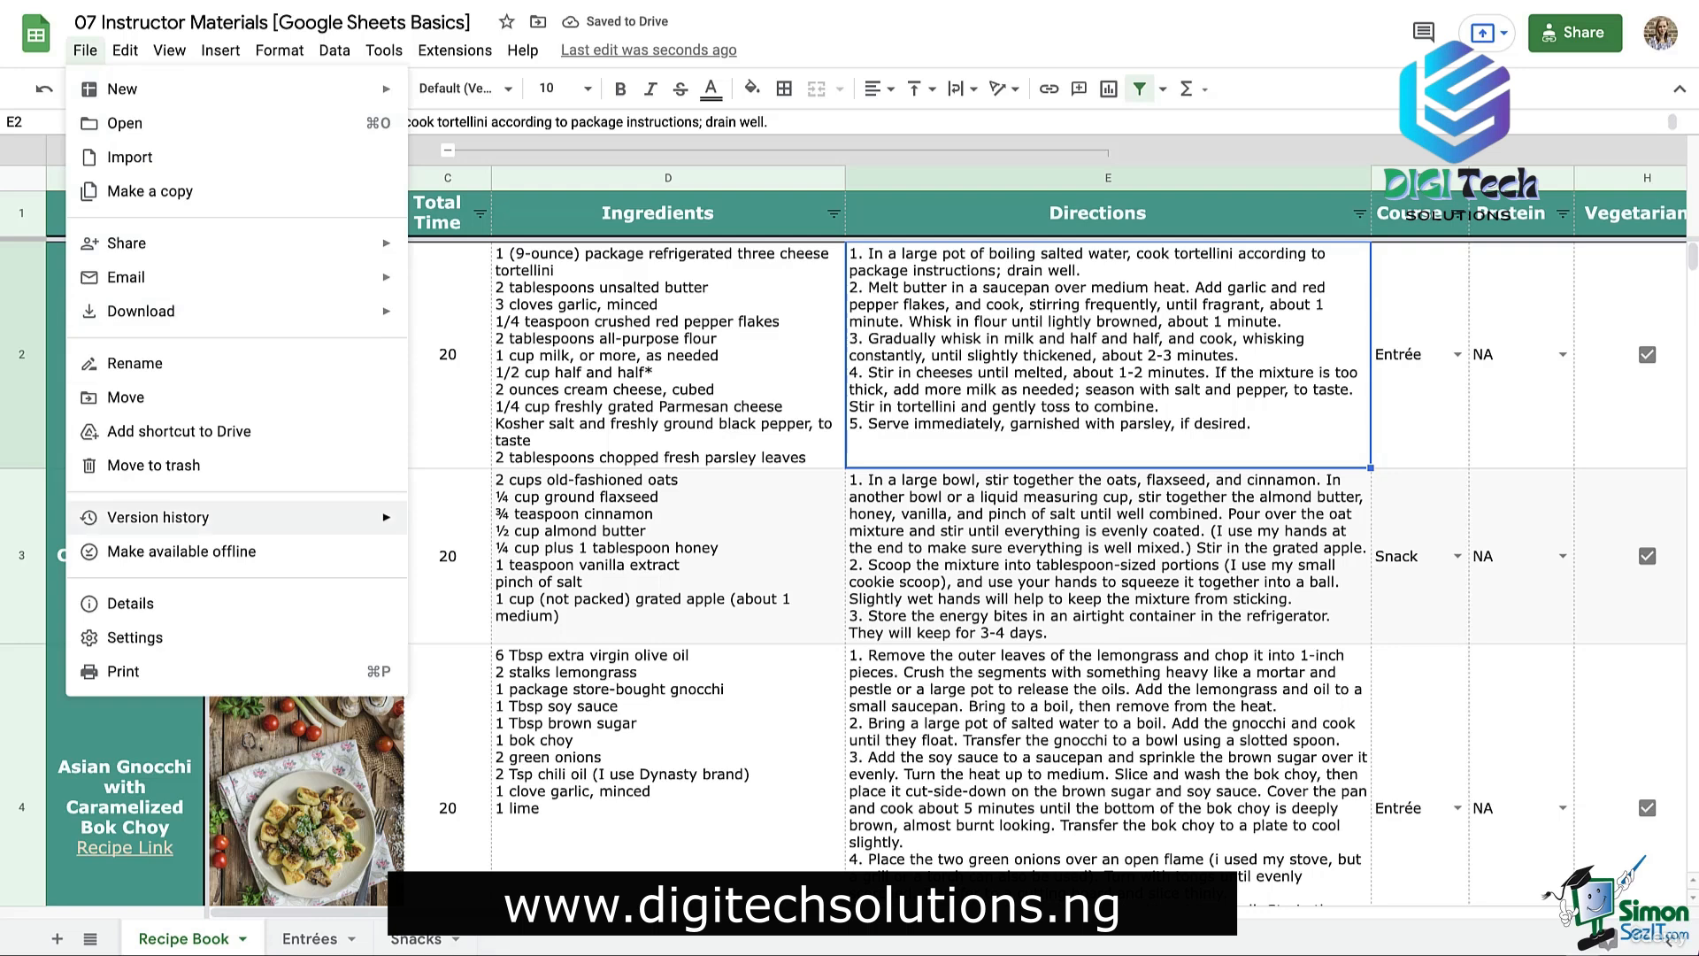
left_click(123, 670)
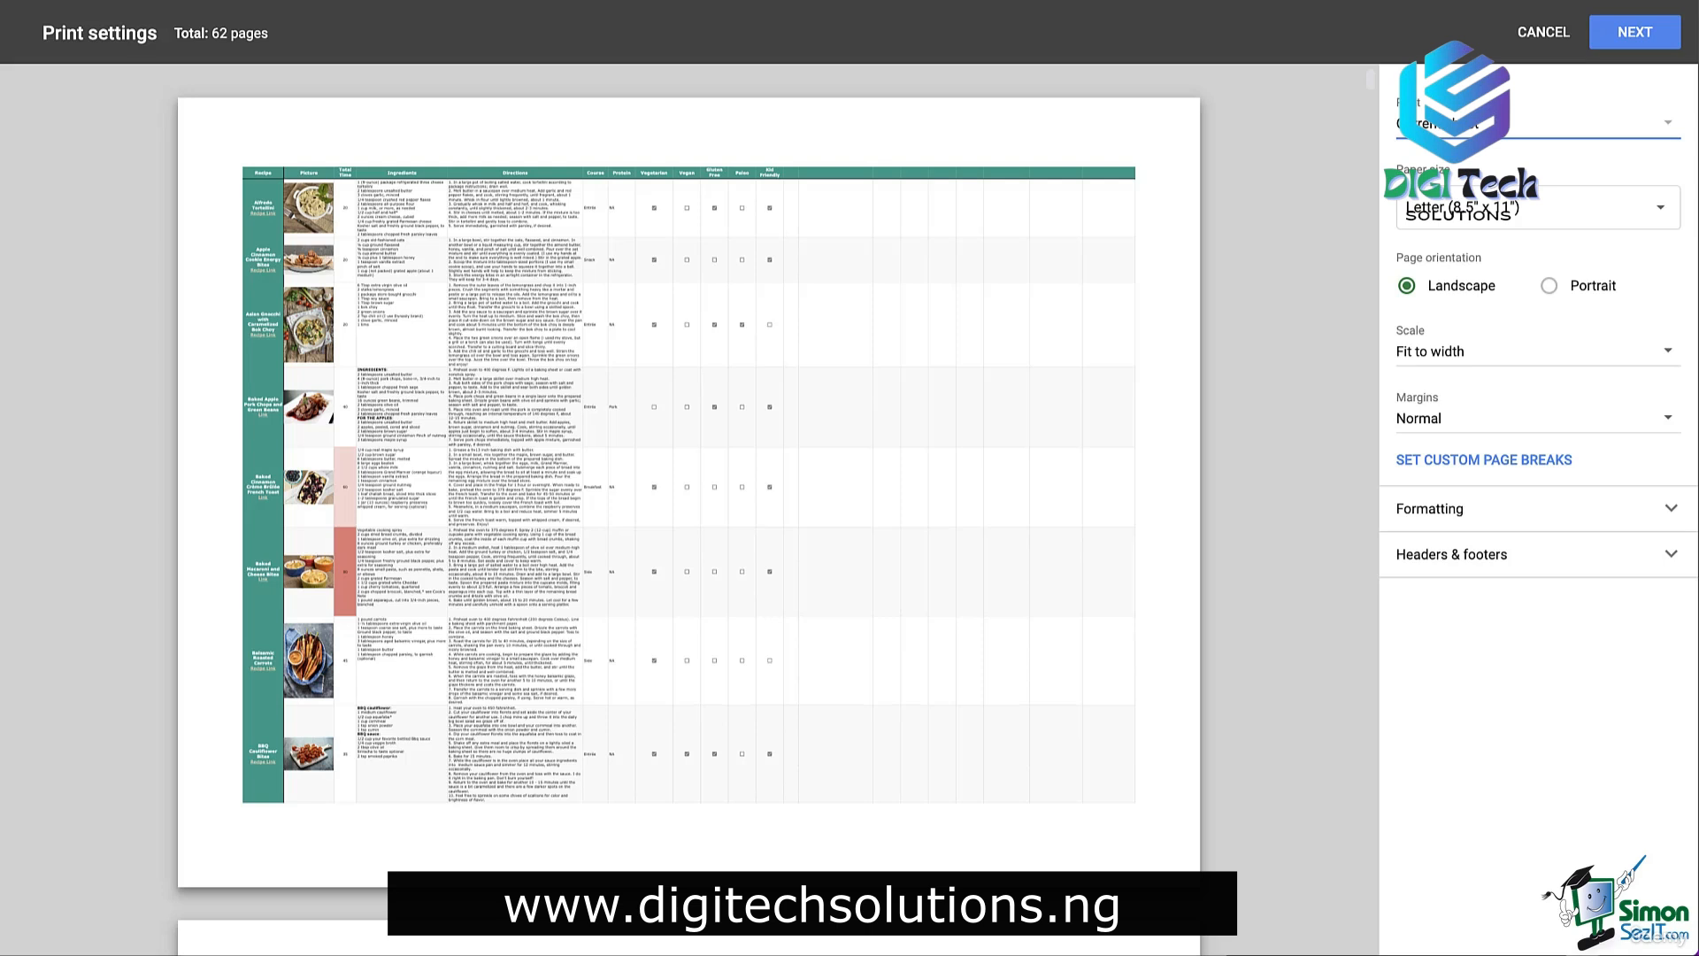
left_click(1469, 124)
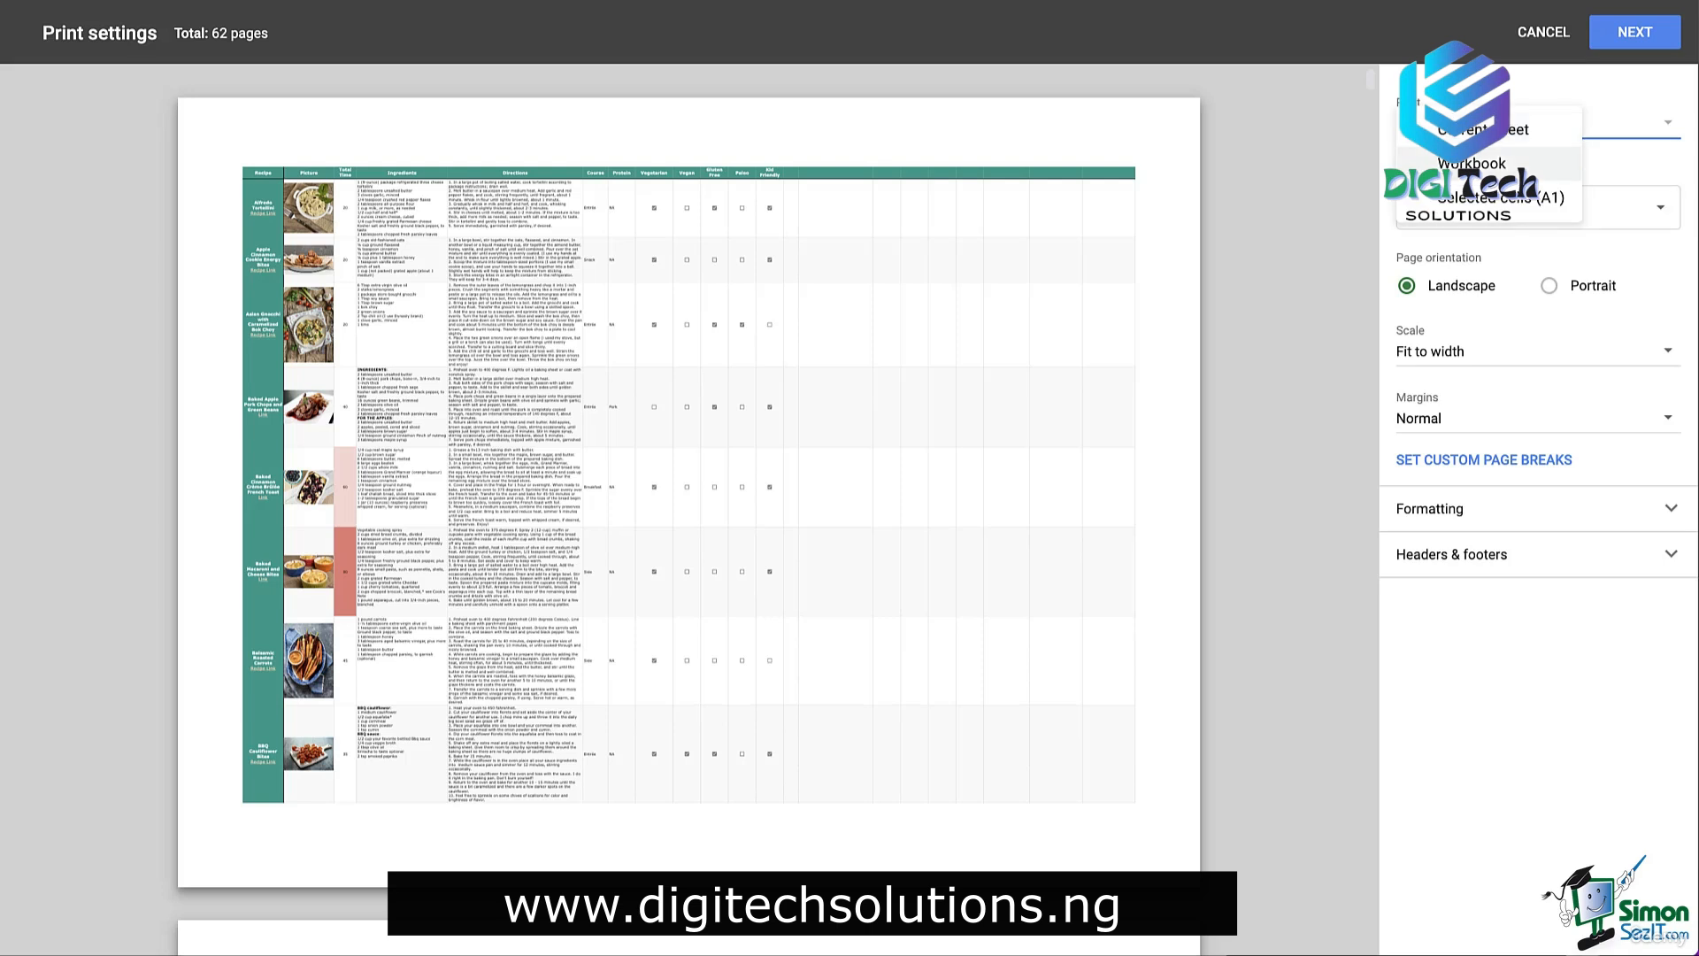
left_click(1472, 163)
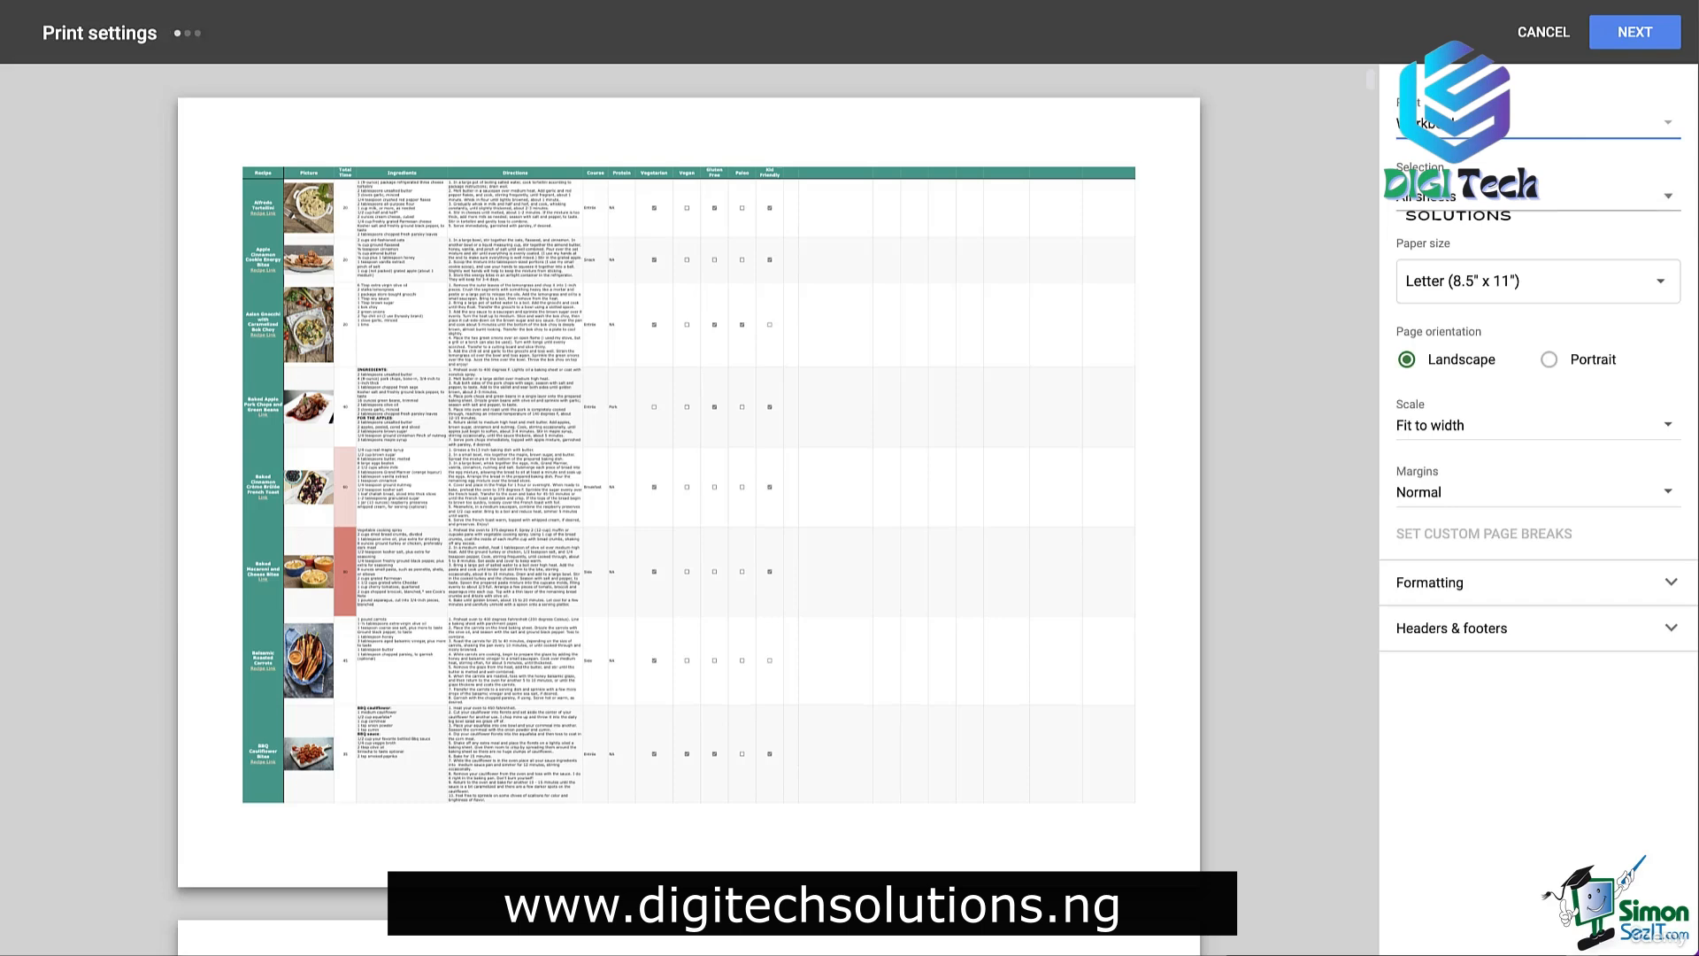
Step: Limit the workbook print selection to the Entrées sheet by excluding Recipe Book and Snacks
left_click(1473, 196)
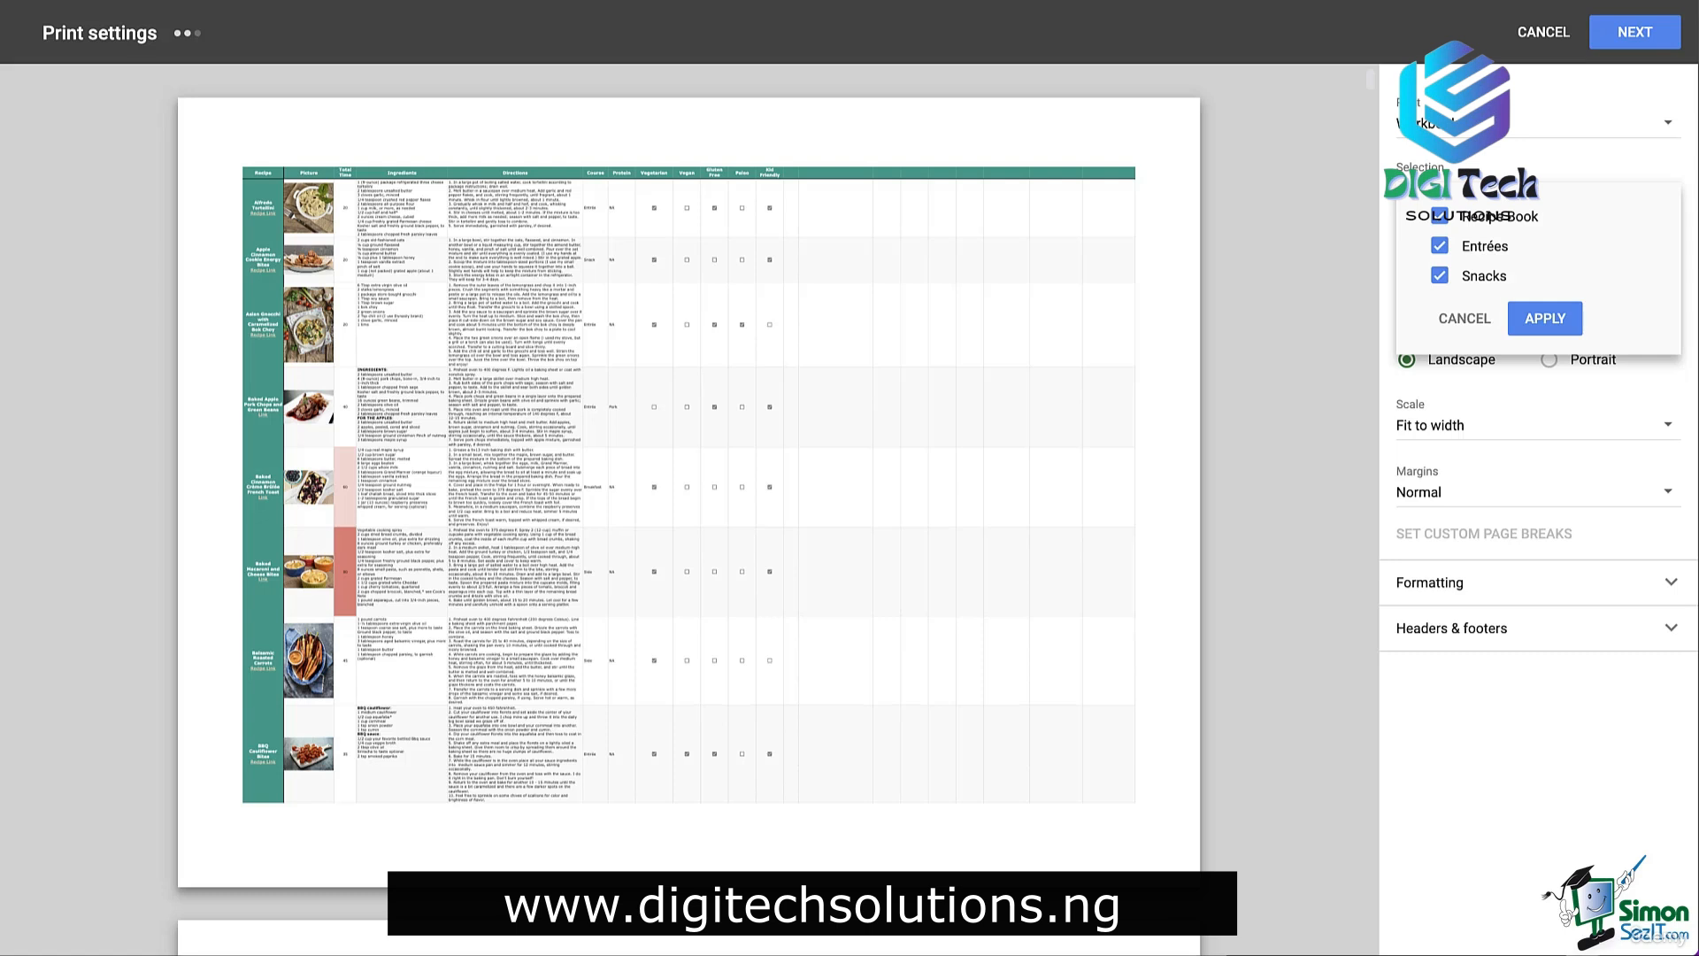
left_click(1440, 275)
left_click(1440, 216)
left_click(1545, 317)
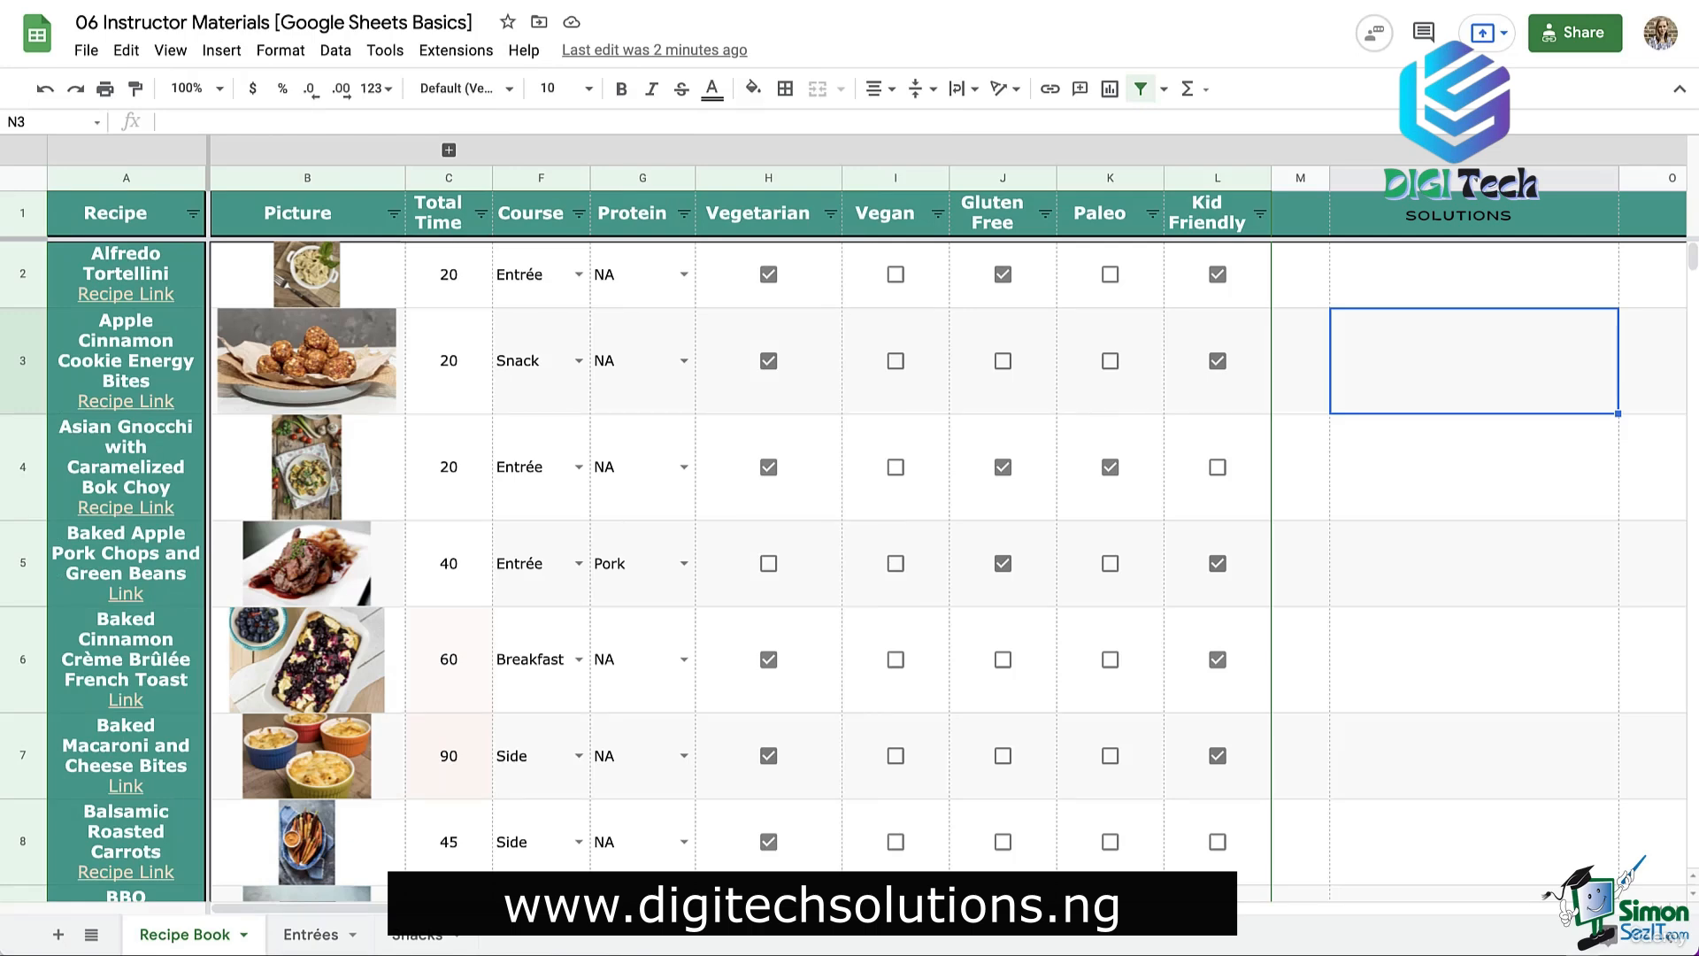
Step: Examine the Publish to the web options, including embedding the Entire Document and the published content settings, without publishing
left_click(86, 49)
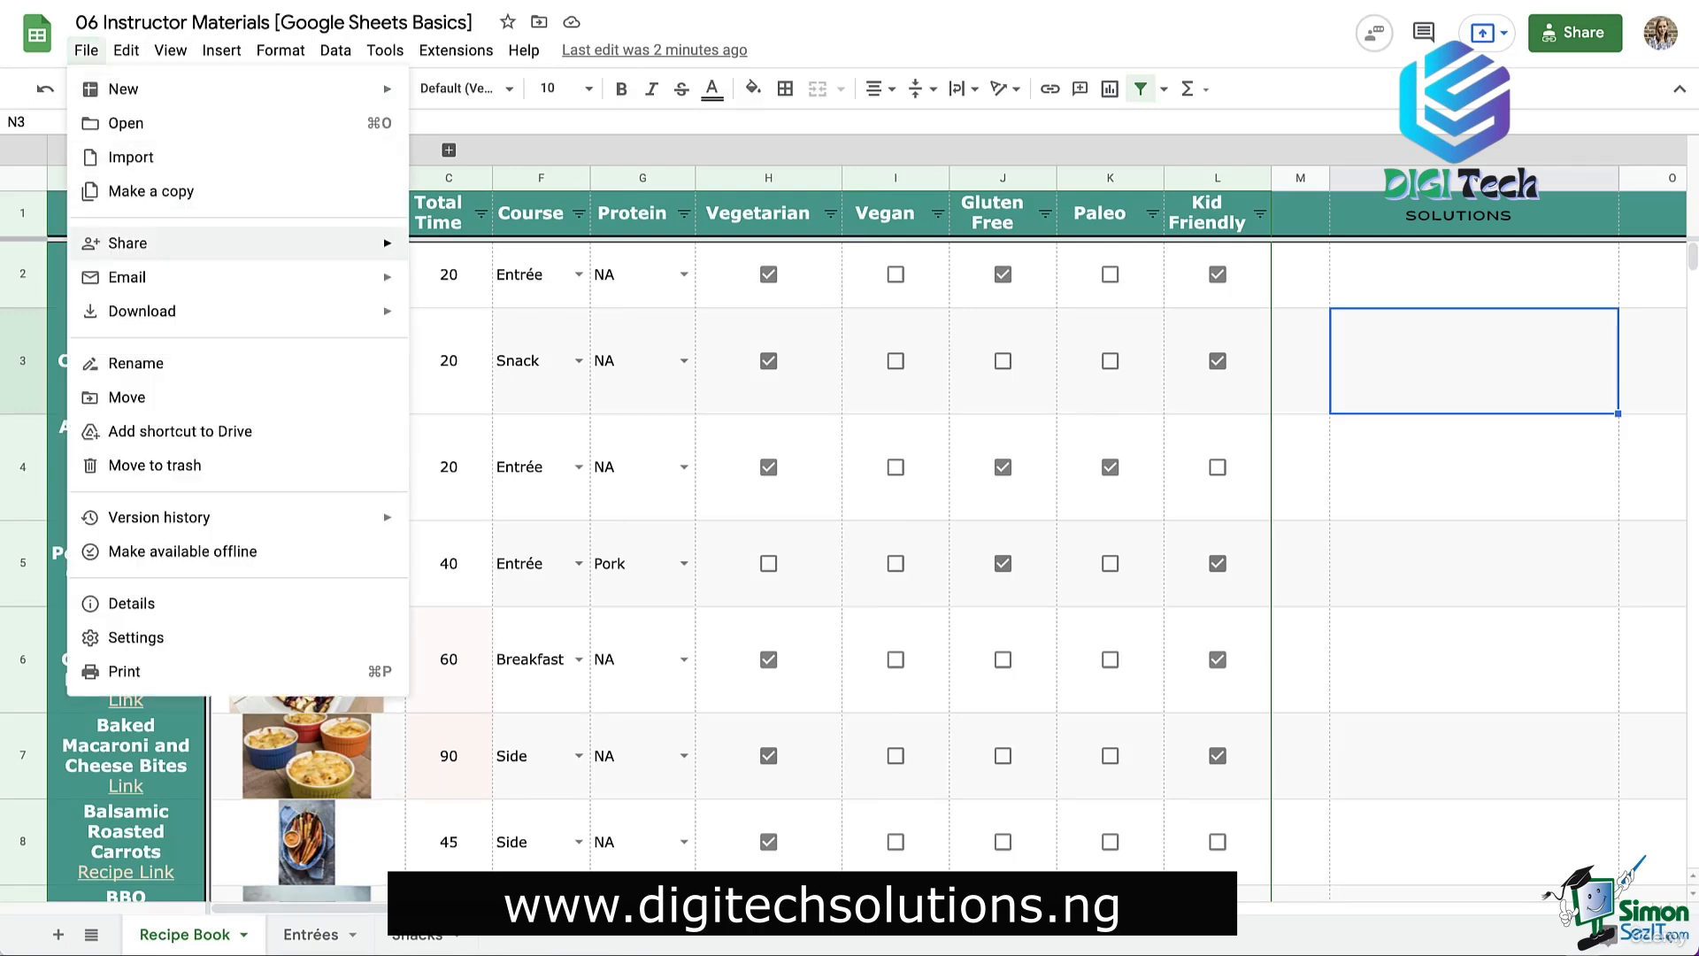
mouse_move(133, 242)
left_click(499, 284)
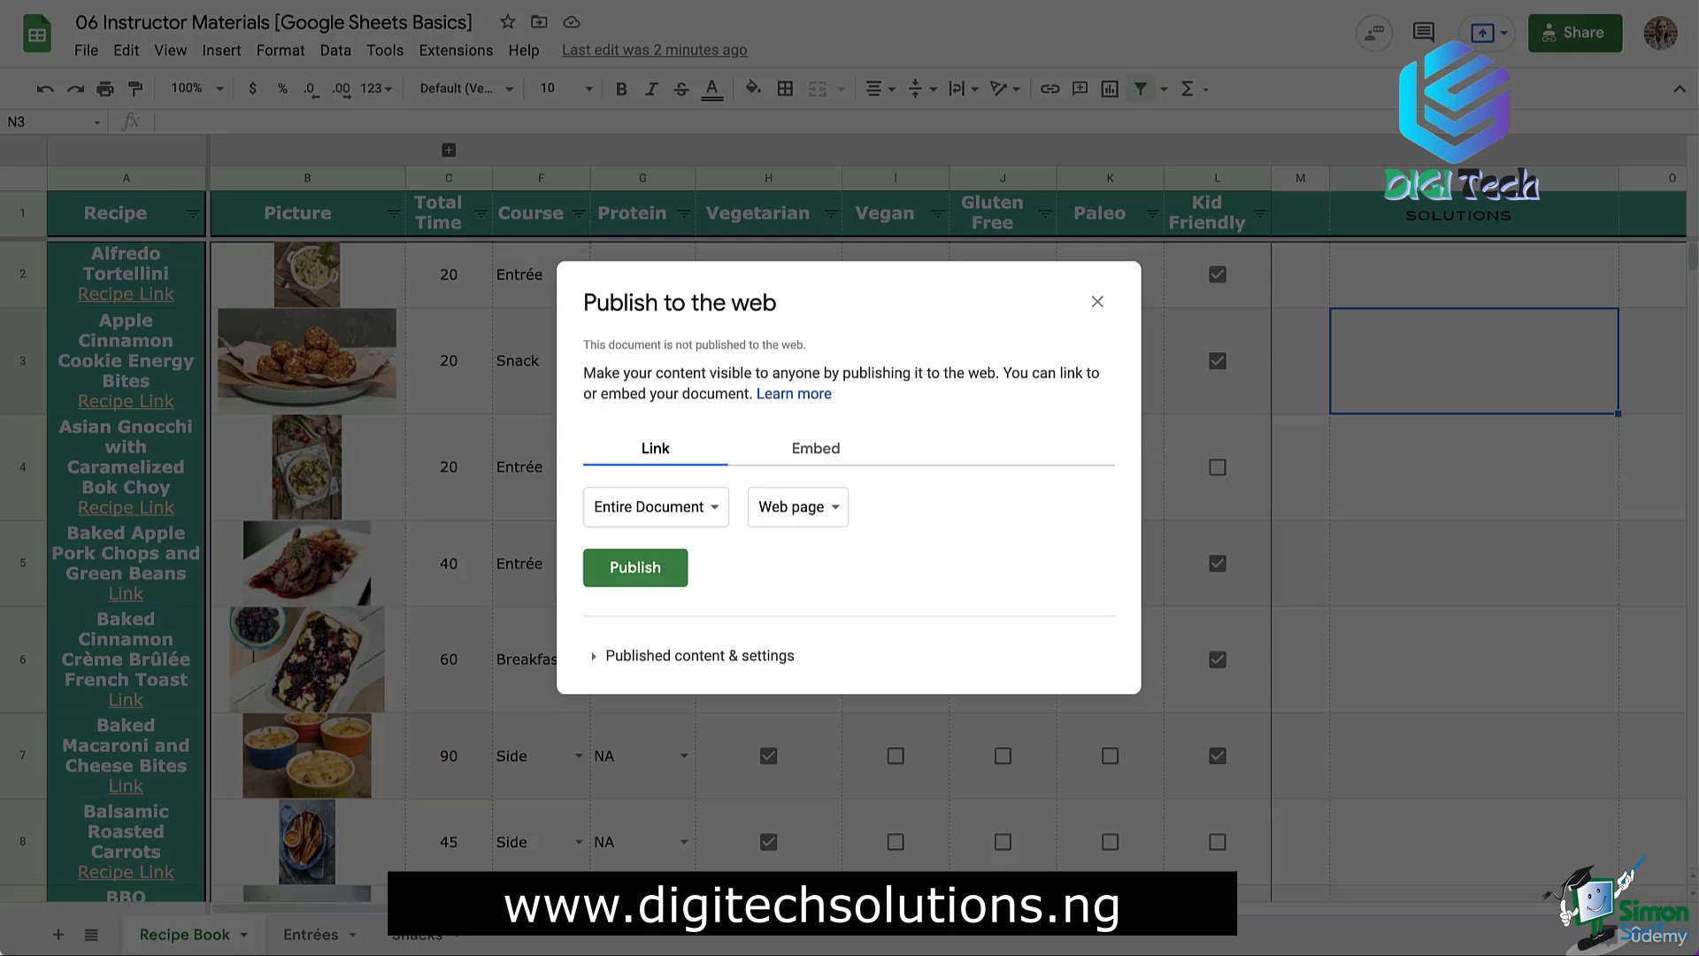
left_click(816, 449)
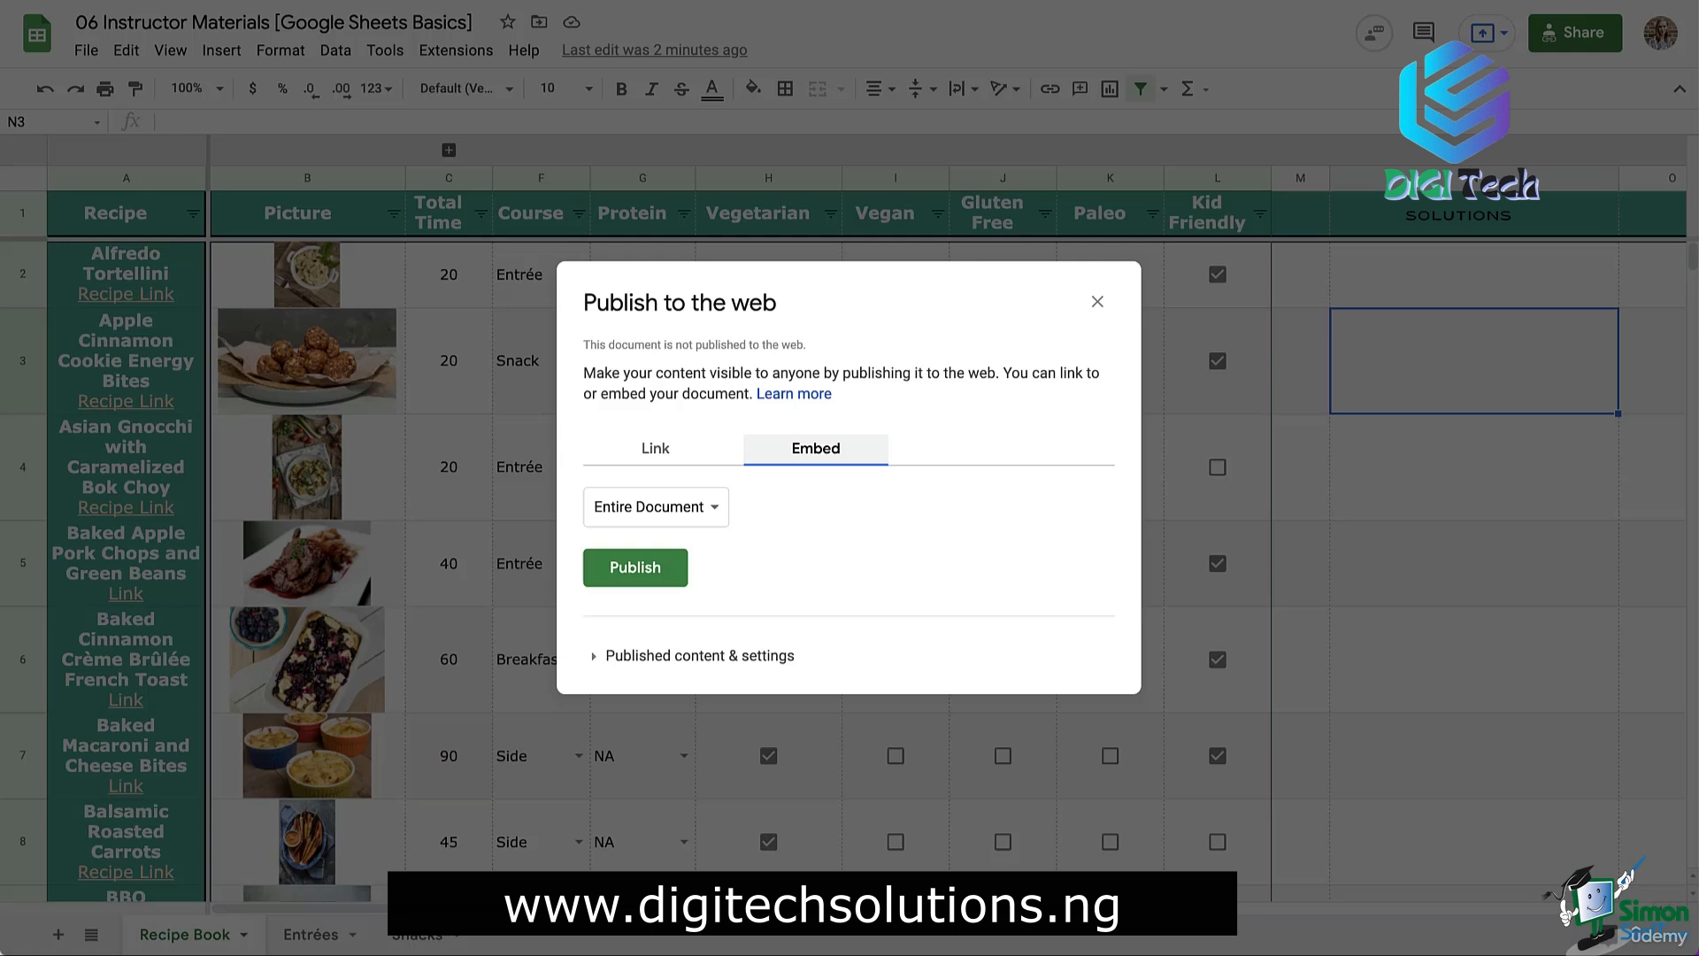
left_click(656, 507)
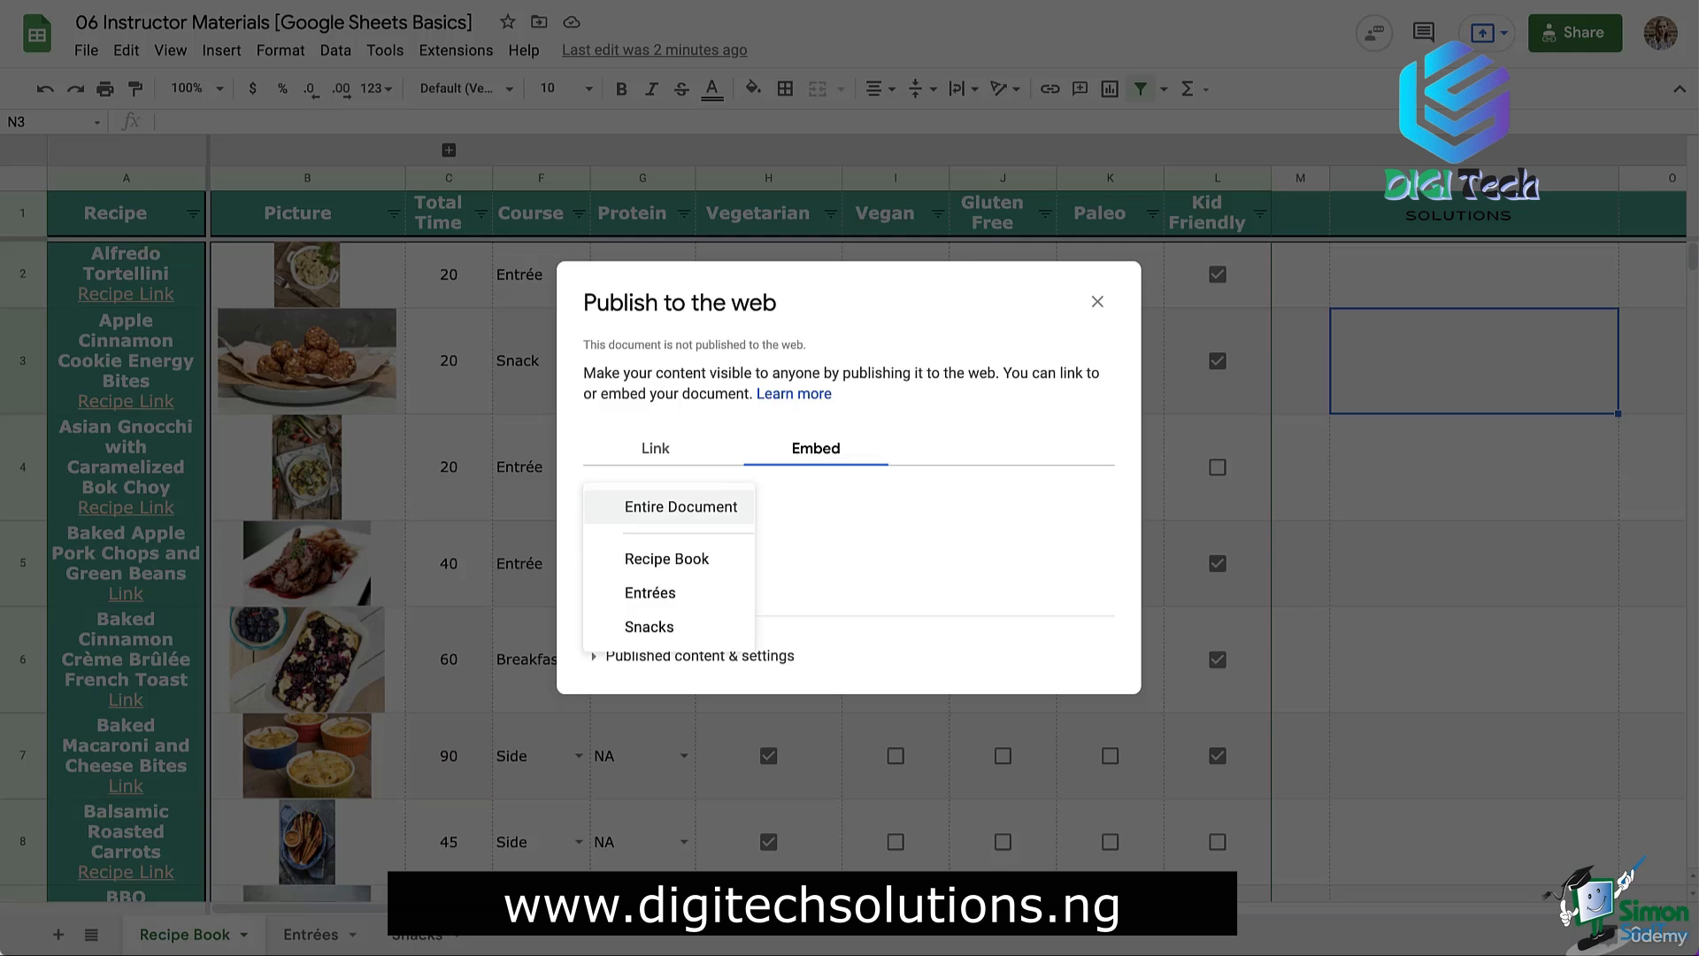
left_click(668, 508)
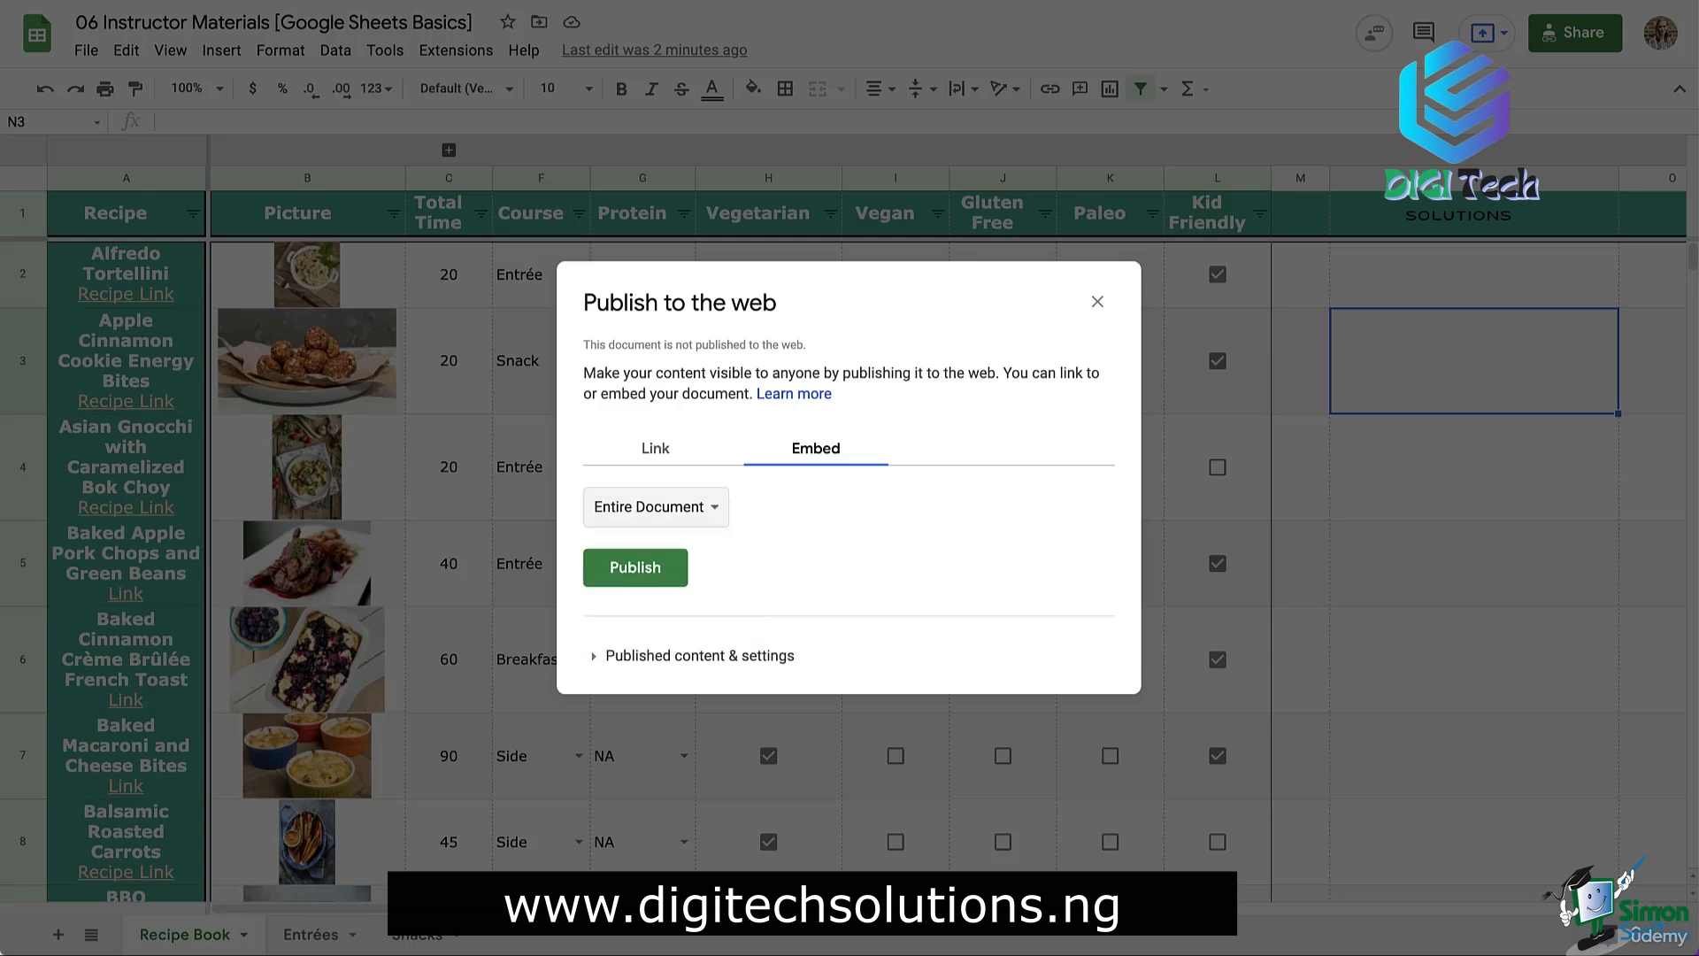
left_click(699, 656)
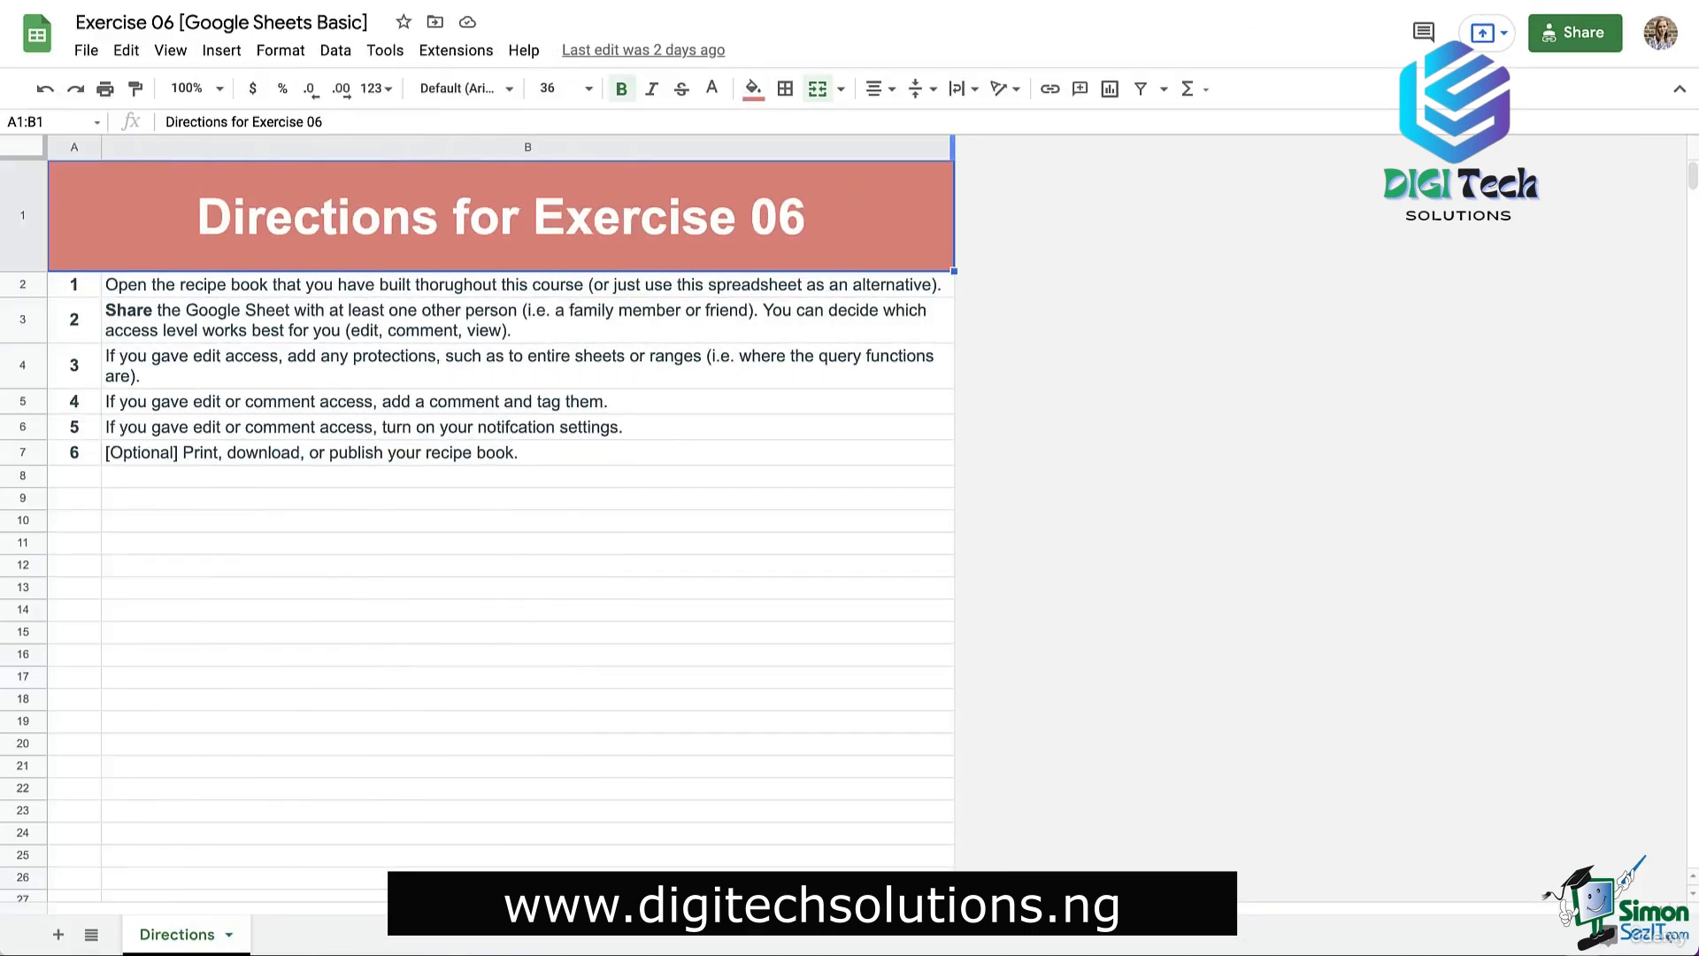
Step: Add a collaborator's e-mail to the sharing of the Exercise 06 spreadsheet and bring up the access level choices
left_click(1576, 32)
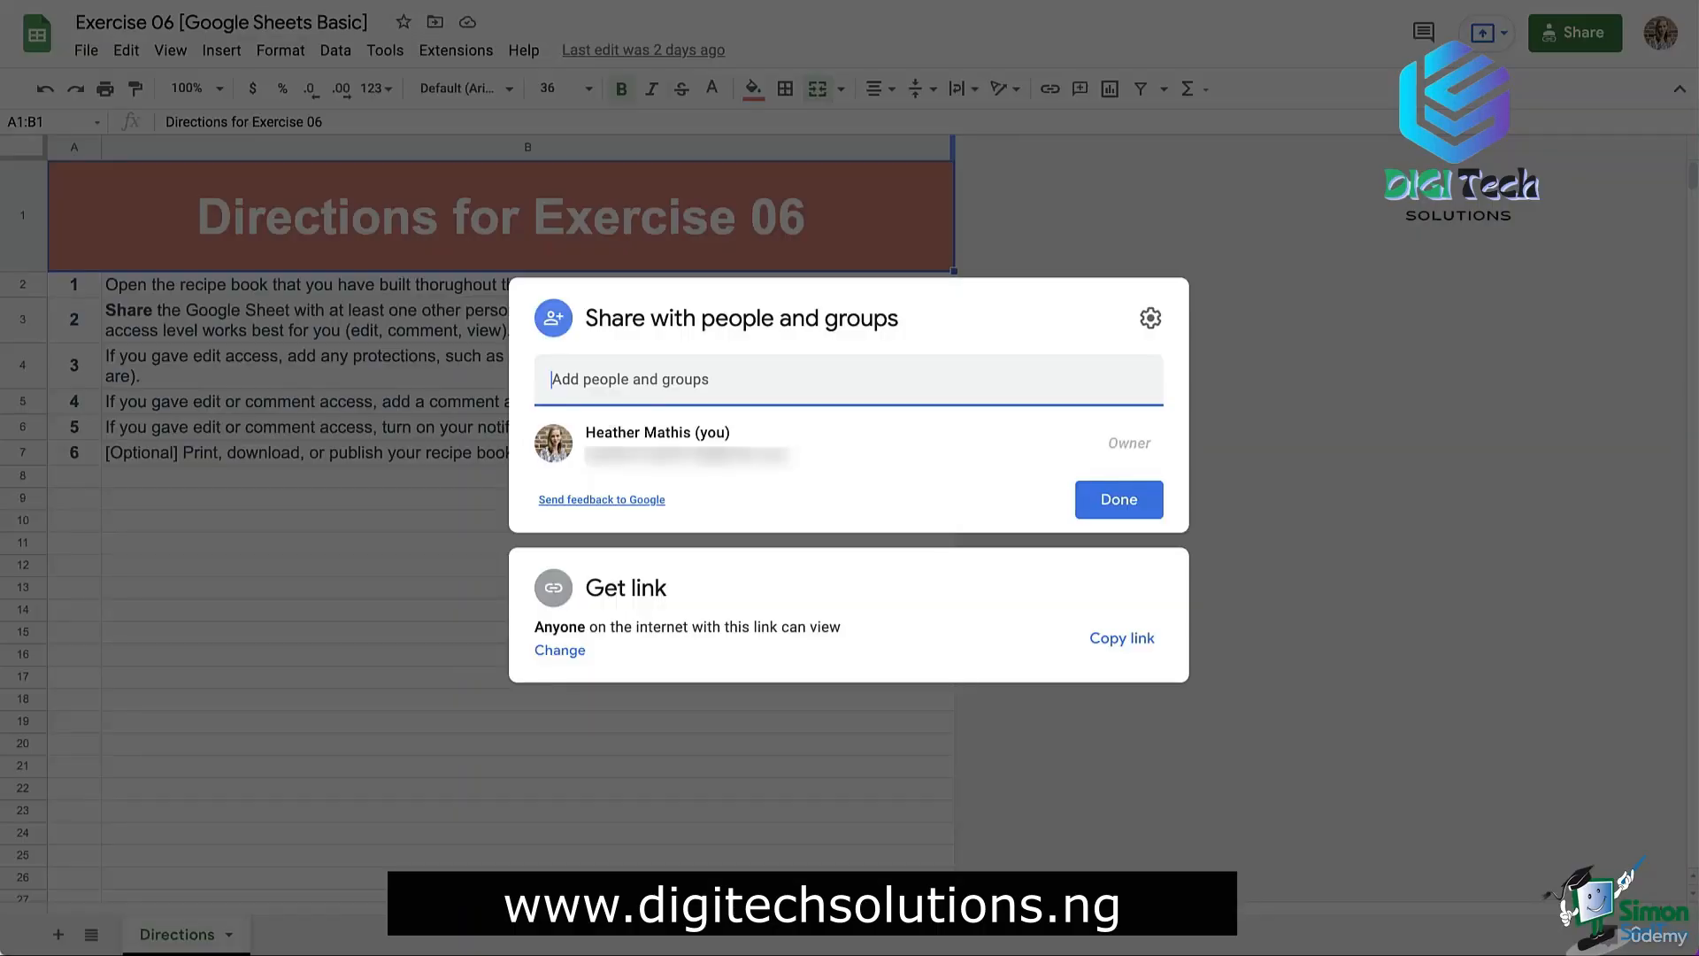
type("21")
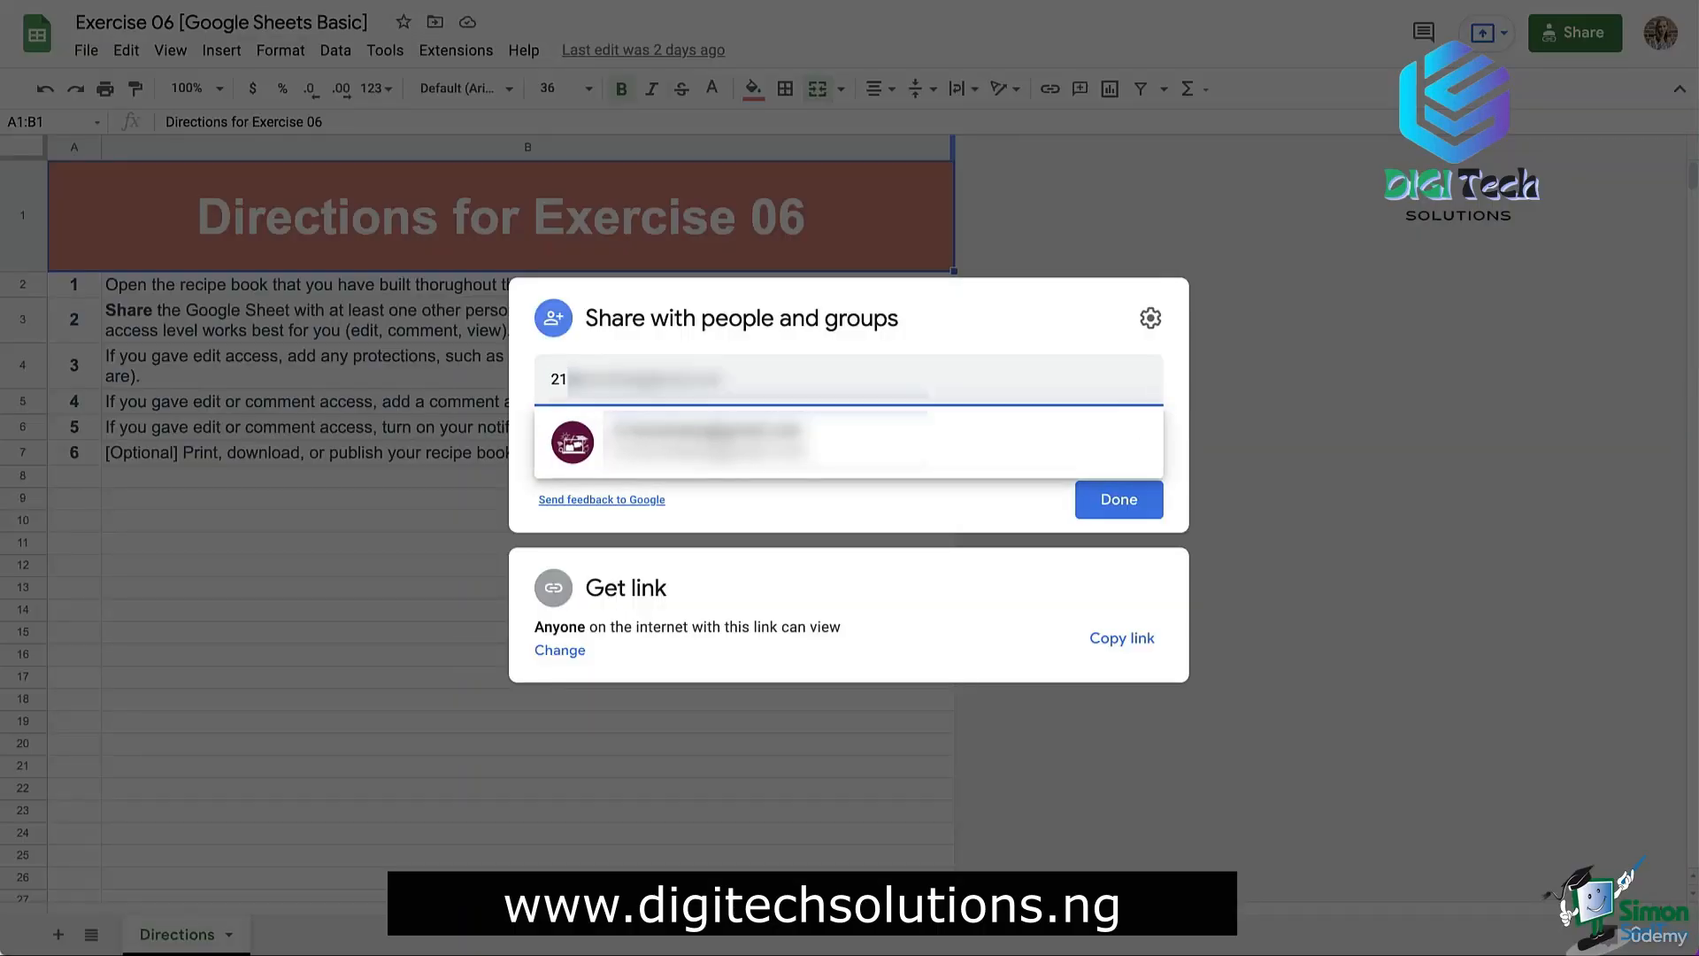
key("Down")
key("Return")
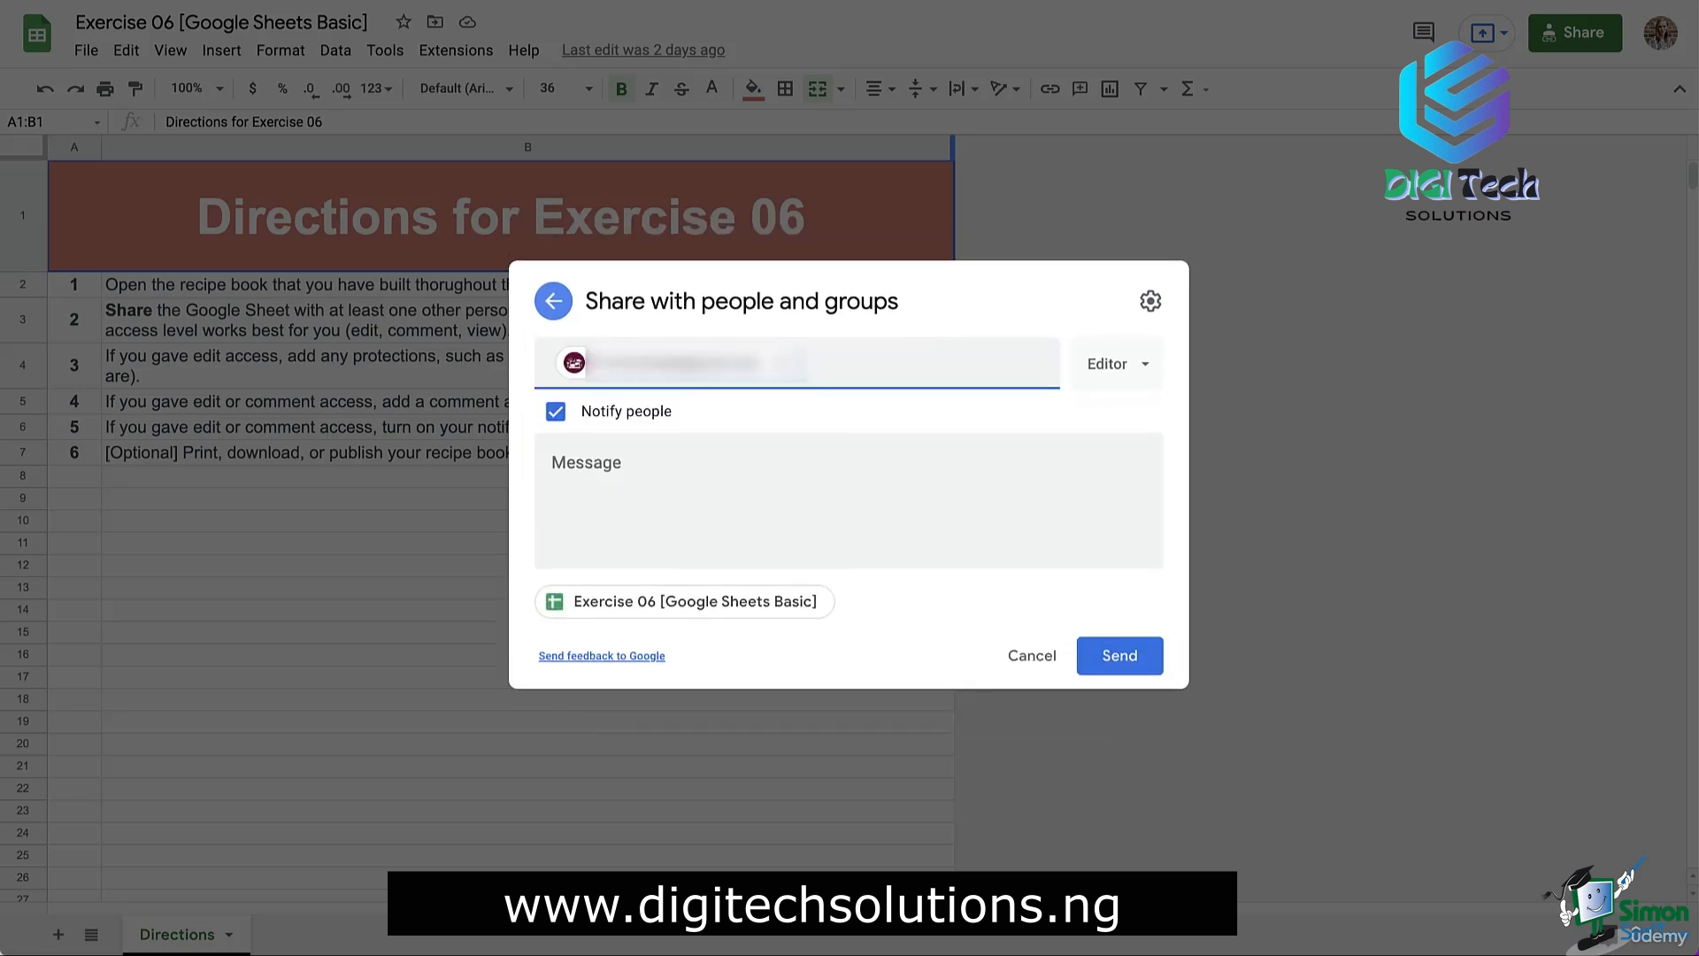
left_click(1117, 364)
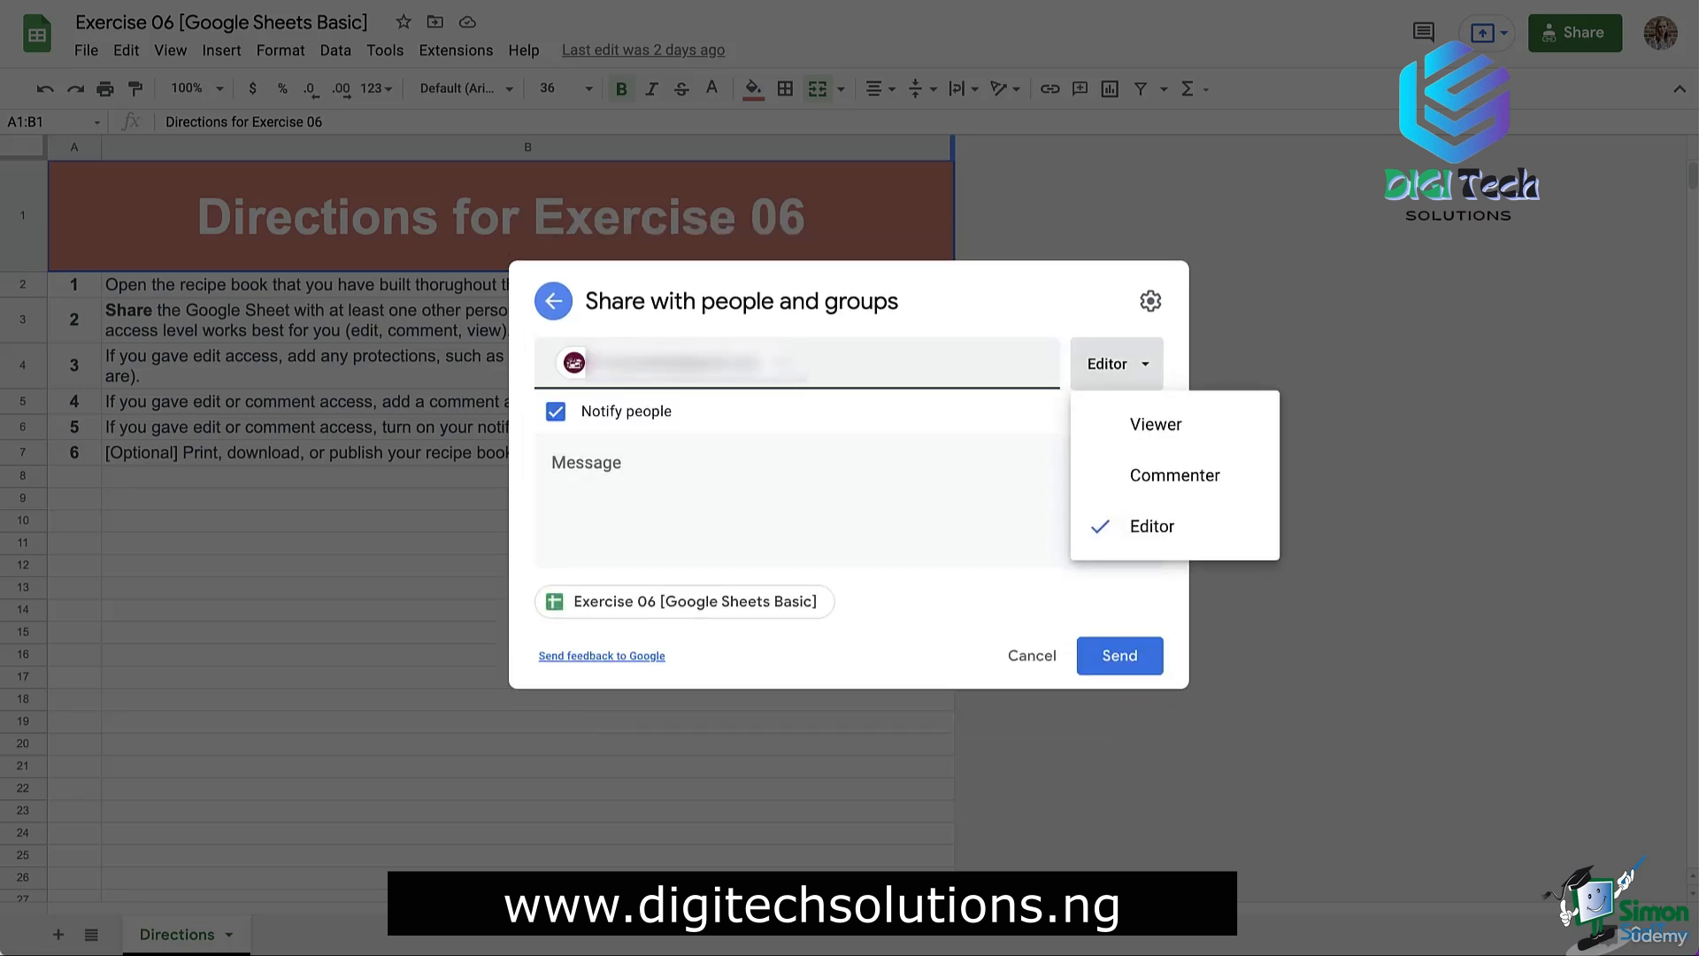